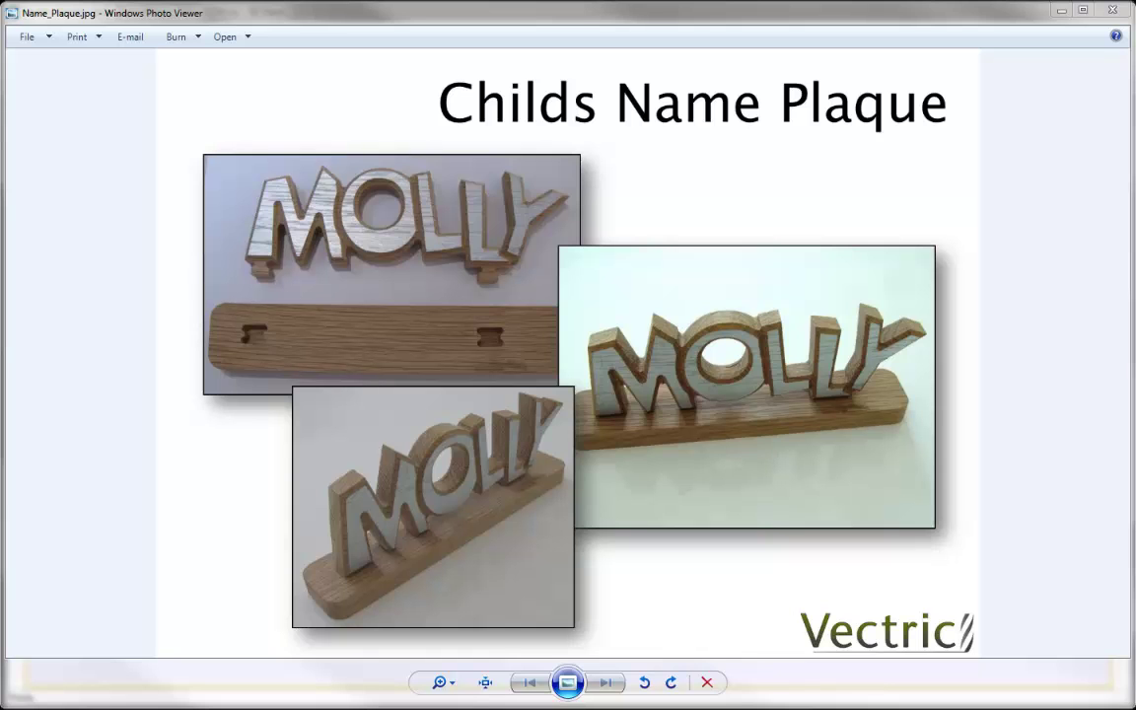
Put the photo viewer away, switch to Vectric and open the existing file NamePlaque_VECTOR.crv
click(1061, 12)
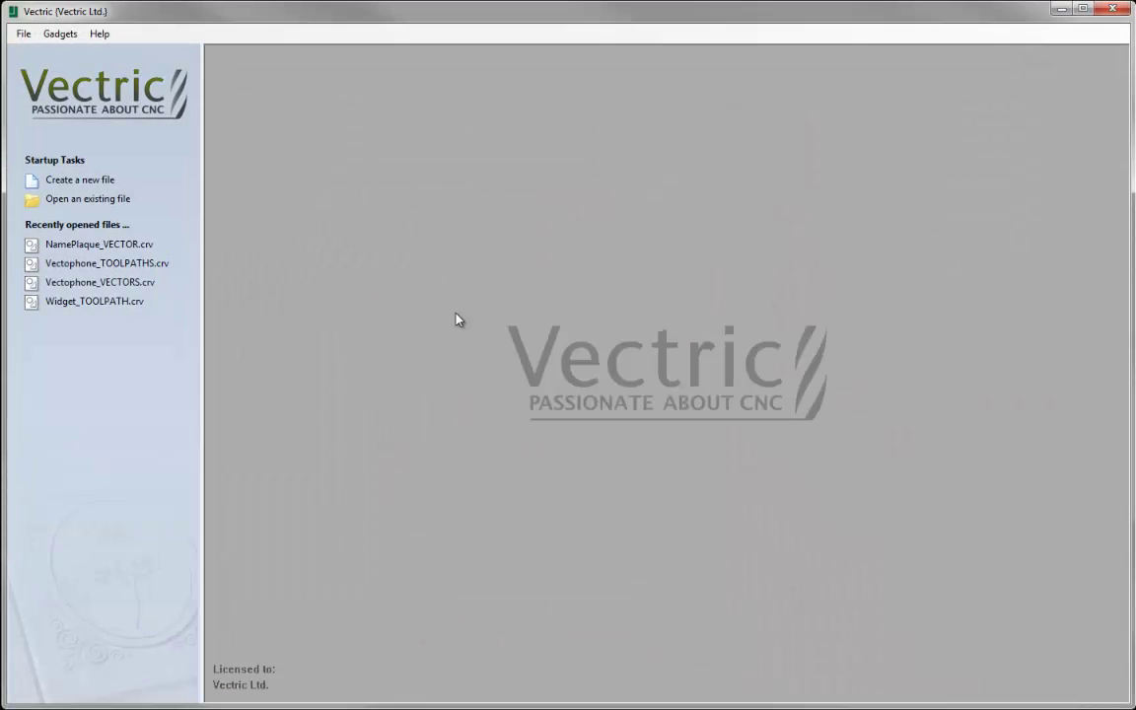
click(113, 202)
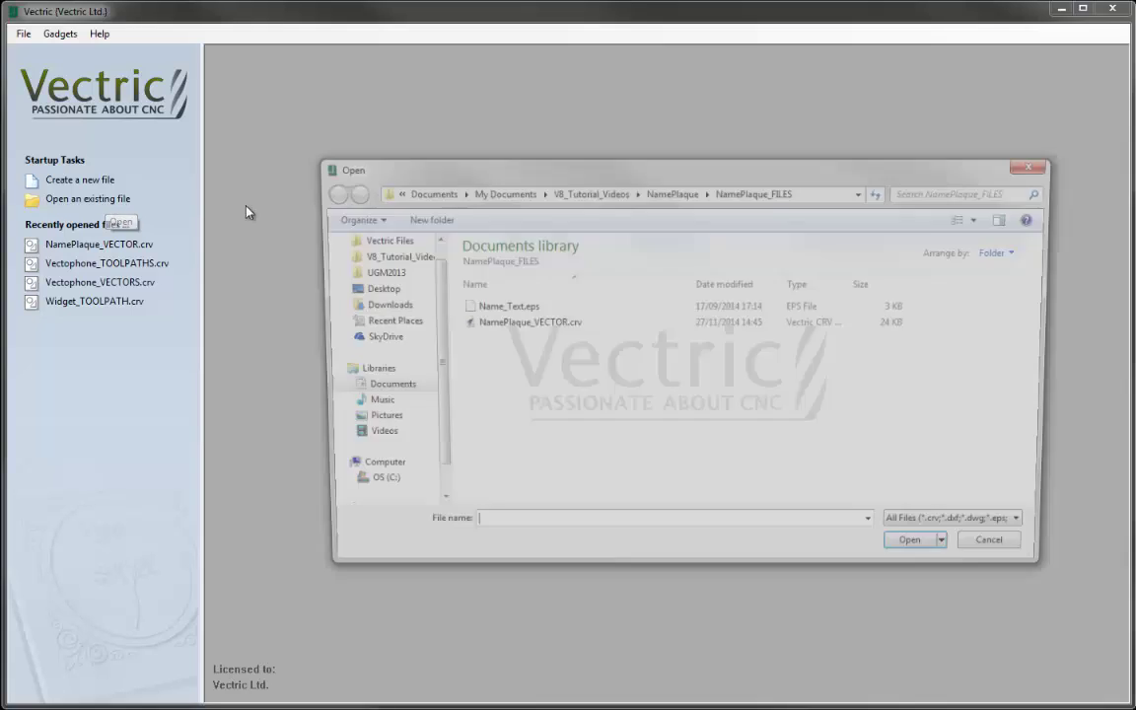
click(493, 325)
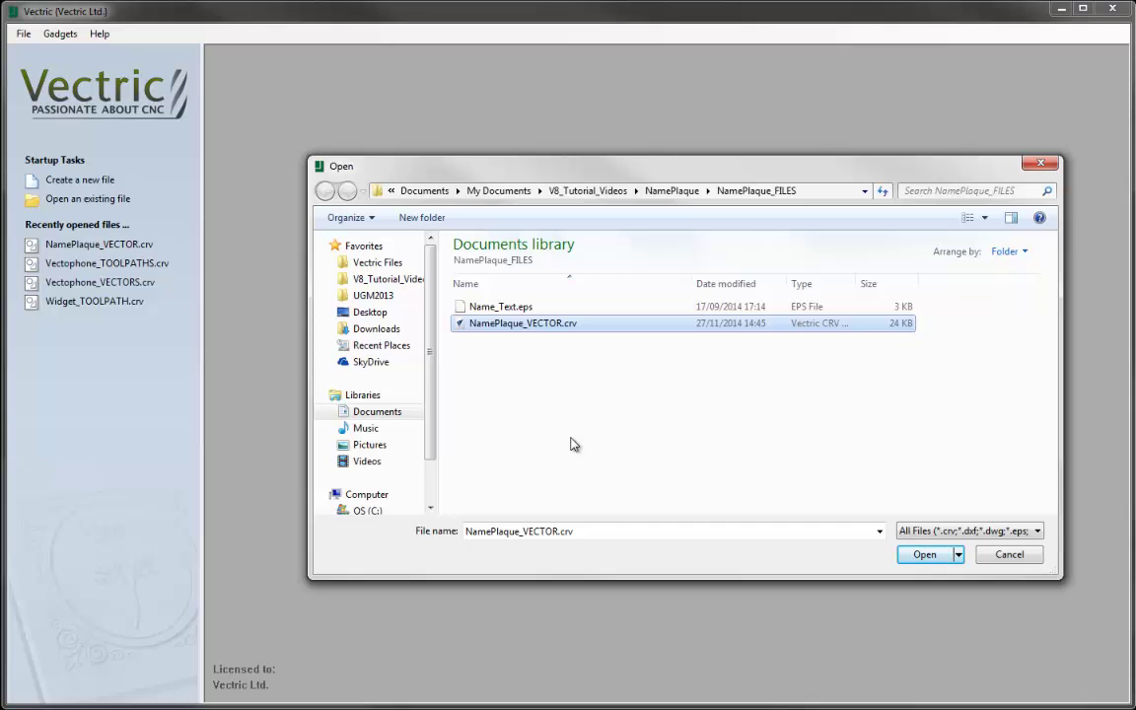
click(927, 558)
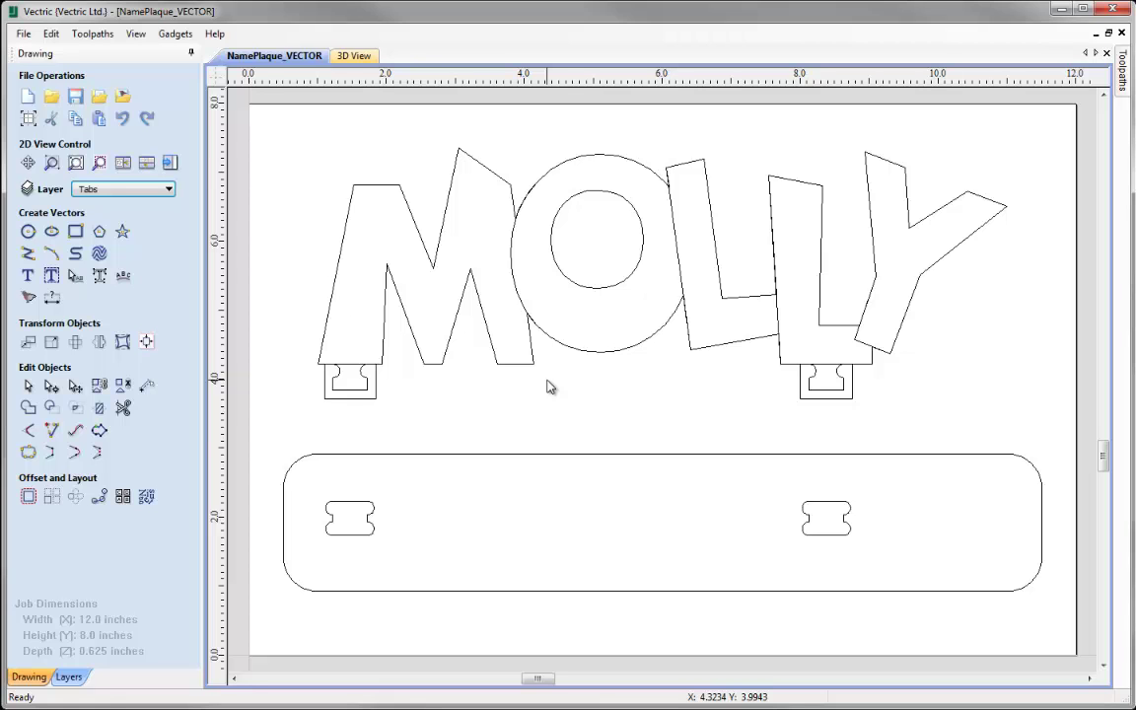
Examine which vectors belong to the Cutout, VProfile, Tabs and Slots layers by hiding and showing each layer
click(166, 188)
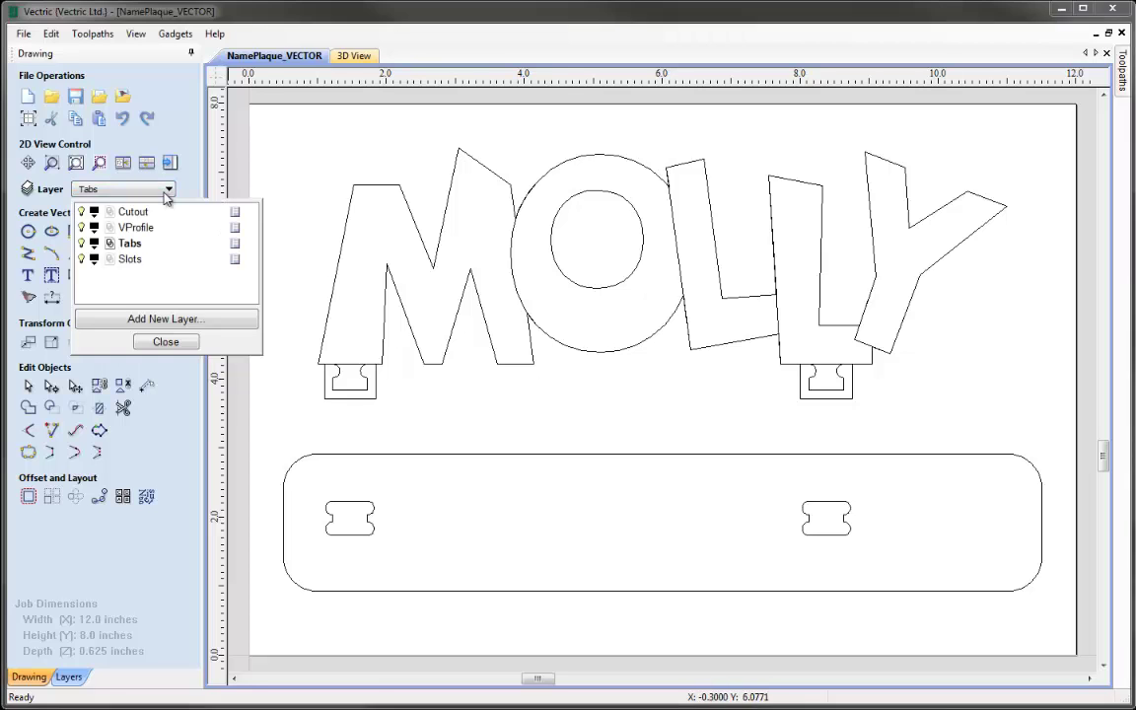
click(82, 242)
click(82, 226)
click(82, 211)
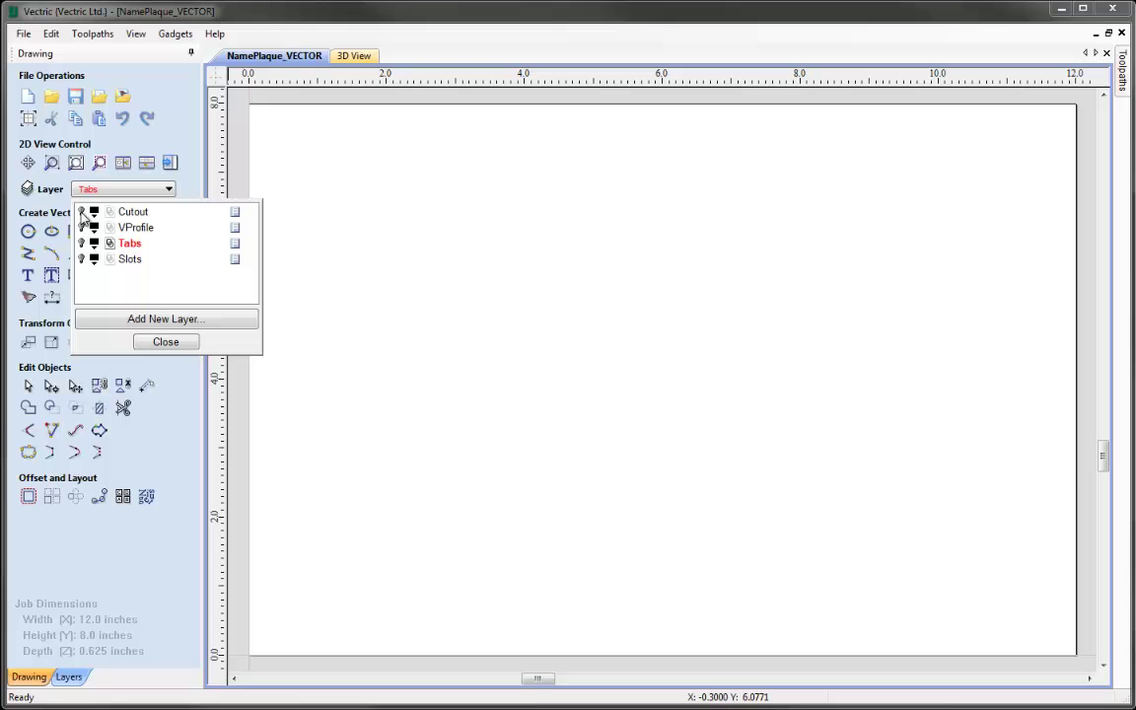
click(82, 211)
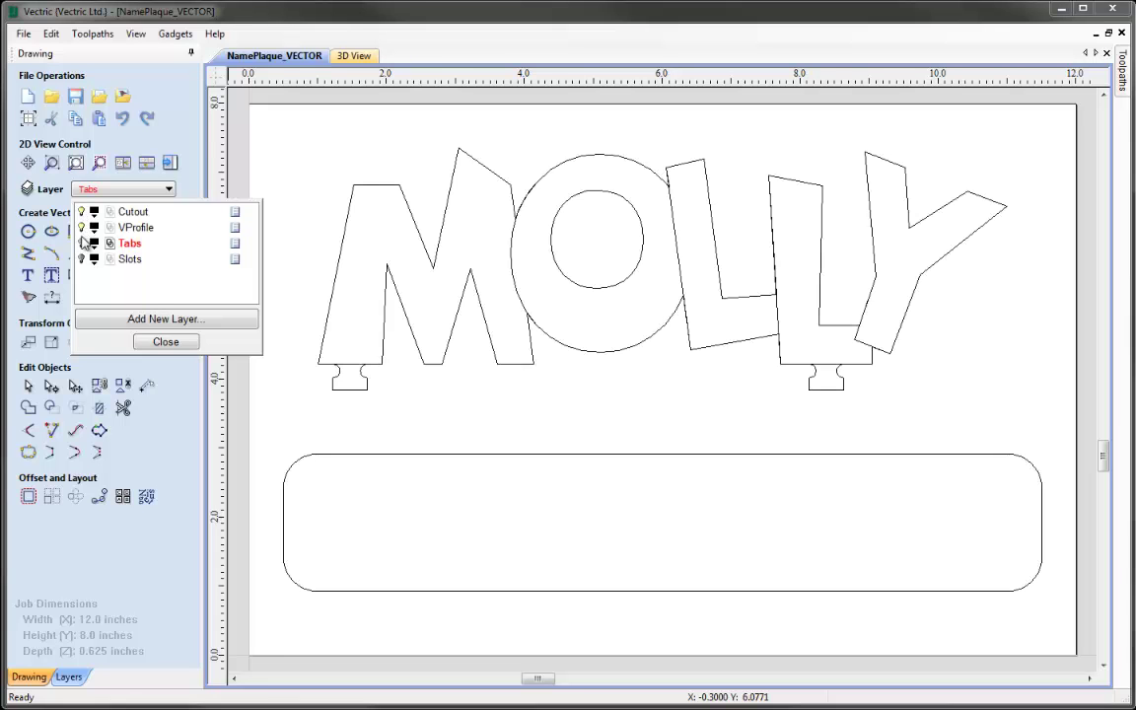
click(81, 242)
click(82, 259)
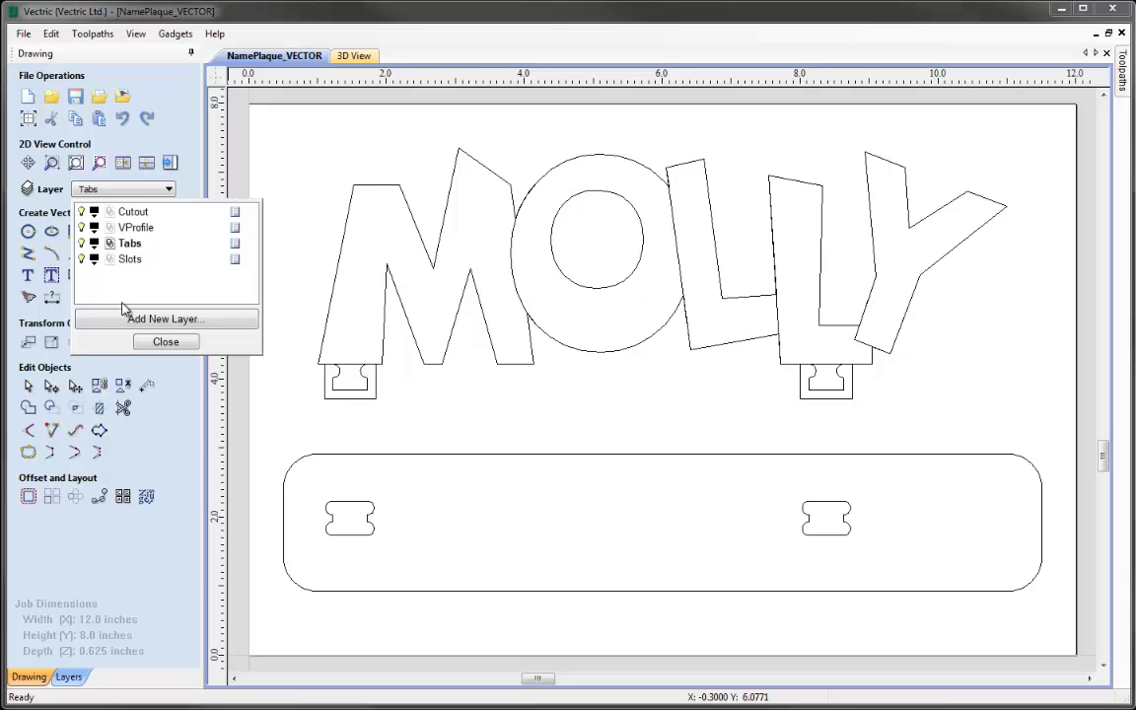
click(145, 342)
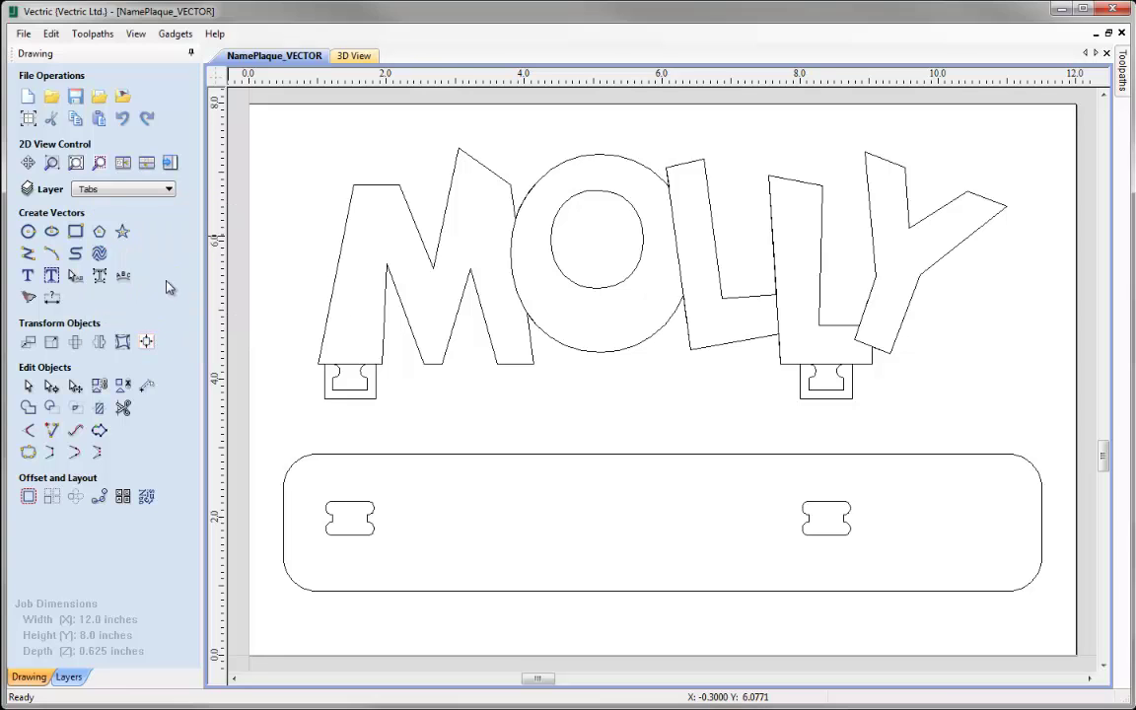
Switch to the toolpath workspace, then review the job's material setup and accept its existing settings
click(170, 164)
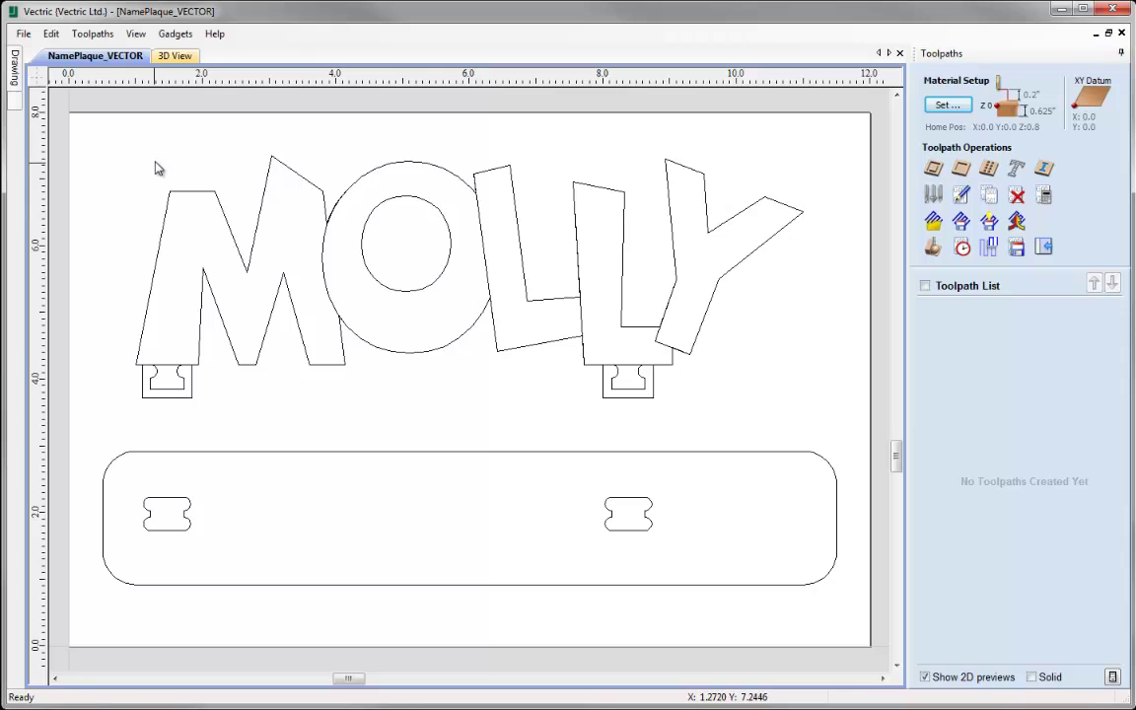
click(946, 104)
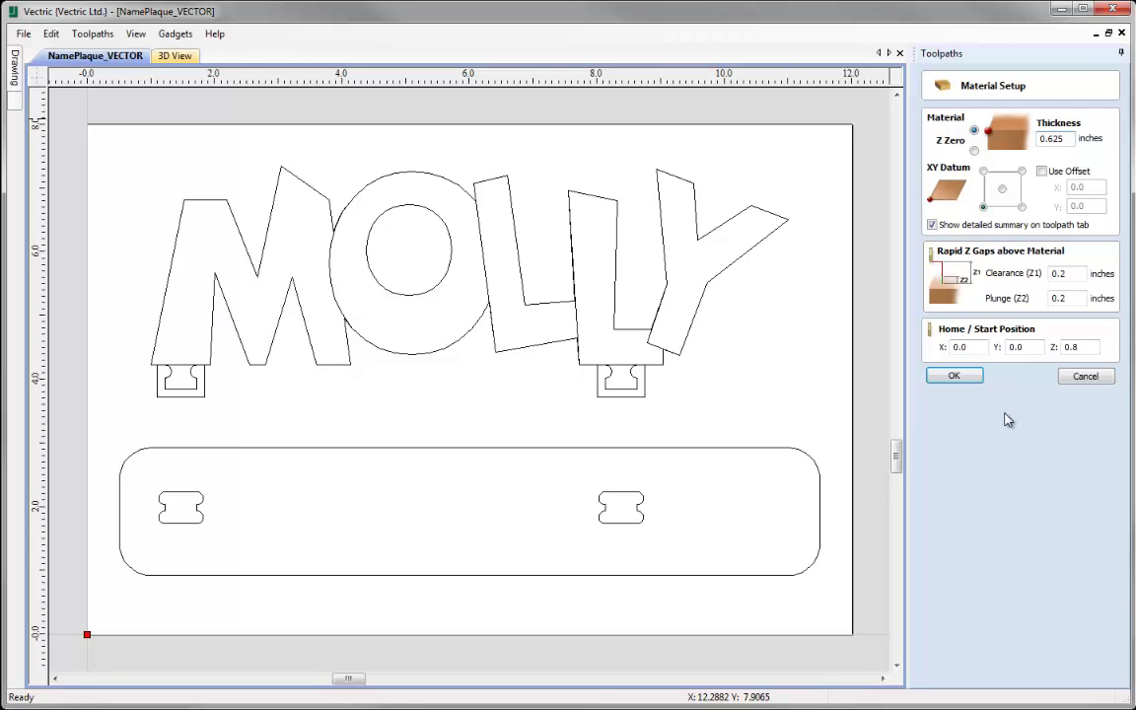
click(952, 378)
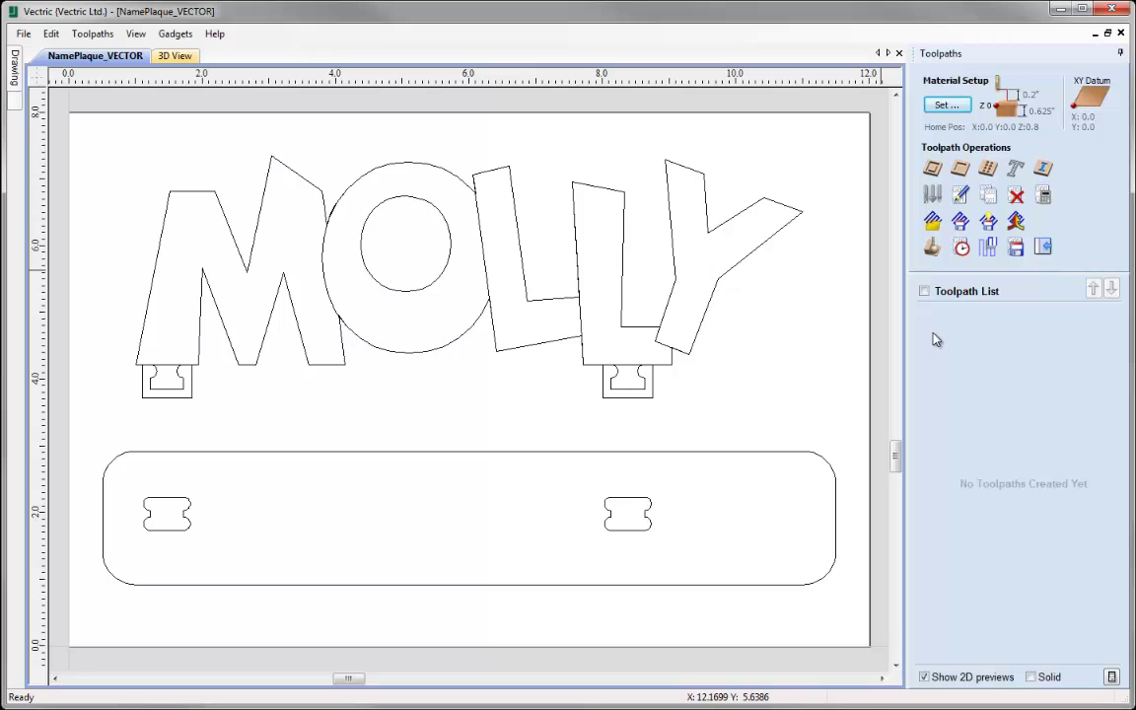
Start a 2D profile toolpath with a cut depth of 0.1 inches
click(932, 170)
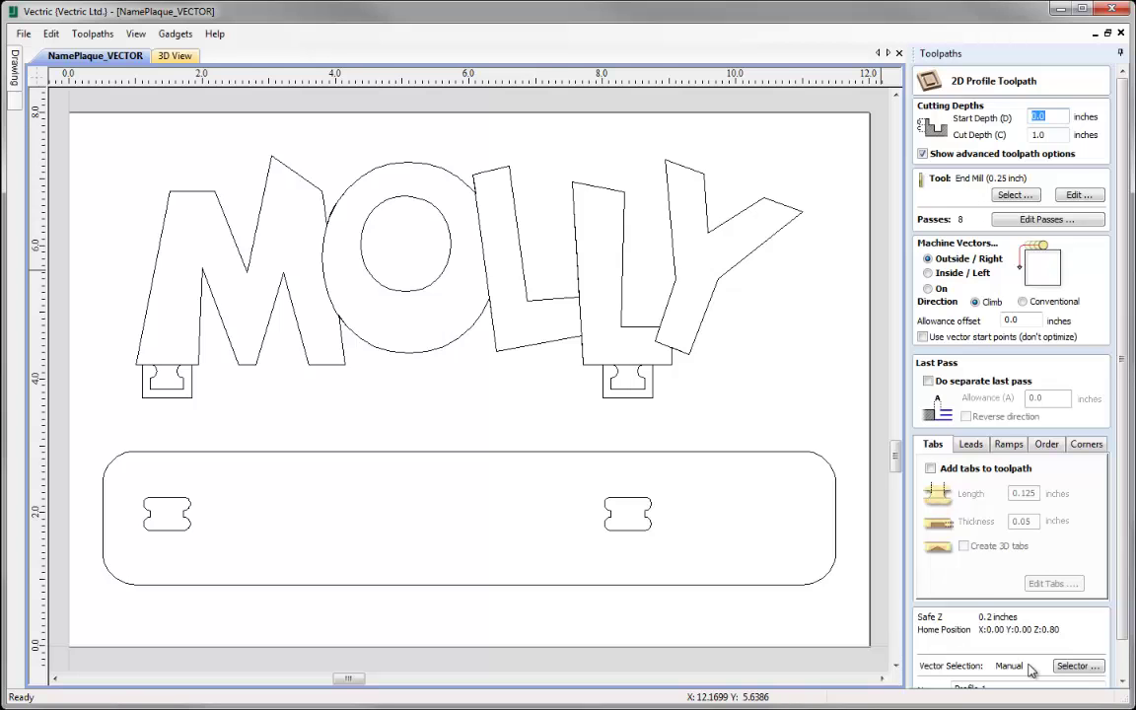
click(1063, 136)
double_click(1064, 136)
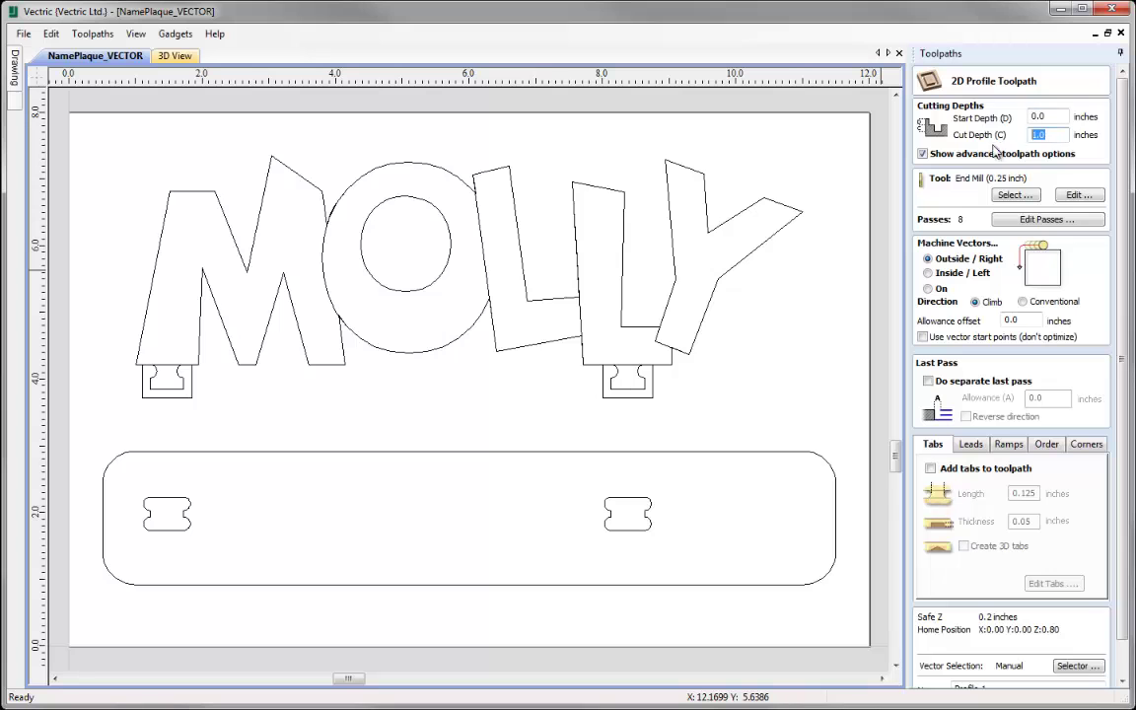
text(0.1)
Assign the V-Bit (90 deg 0.5") to the profile toolpath and machine on the vectors
click(1014, 194)
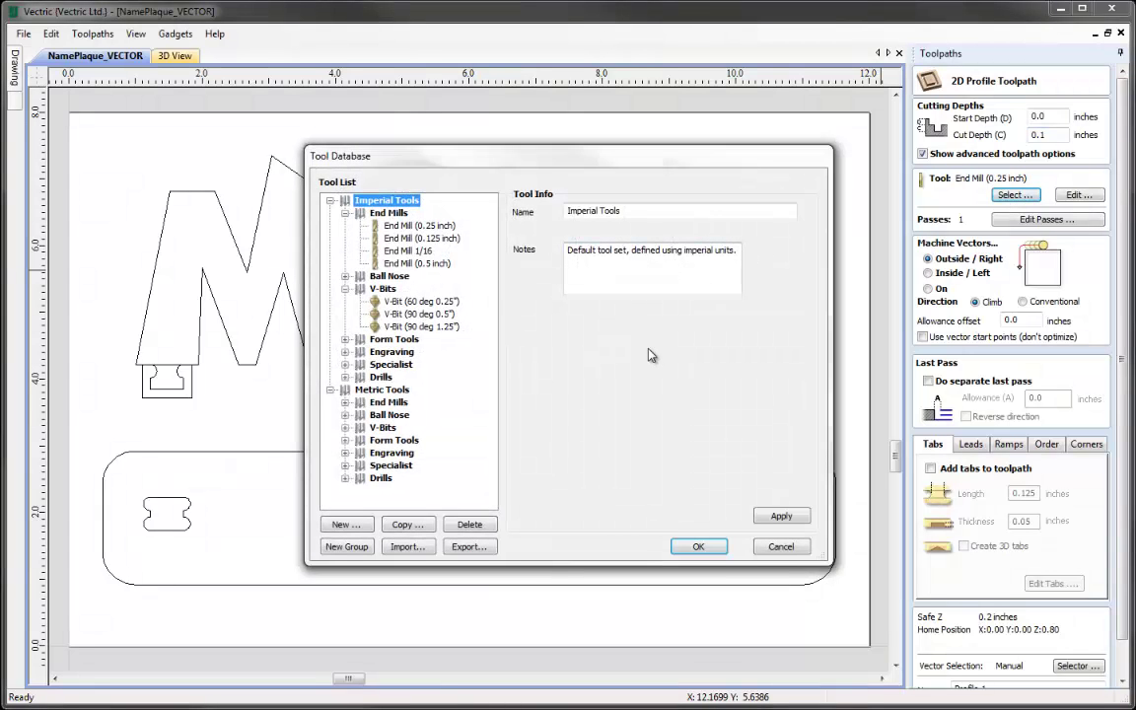
click(389, 315)
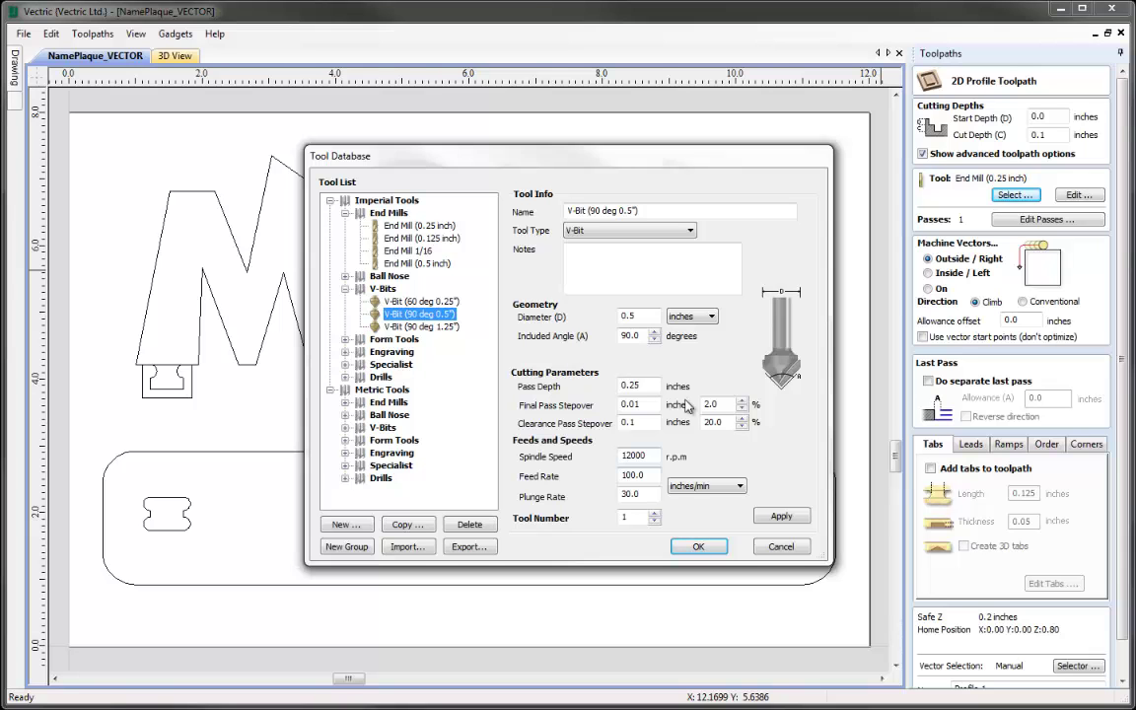
click(696, 547)
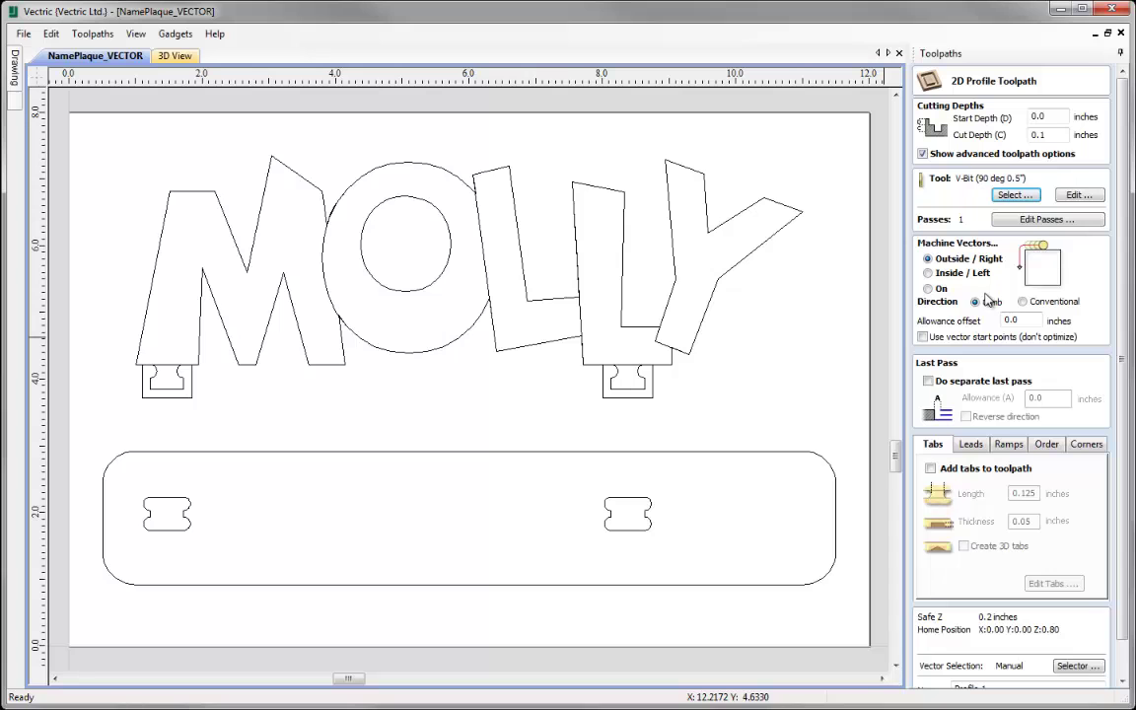
click(928, 289)
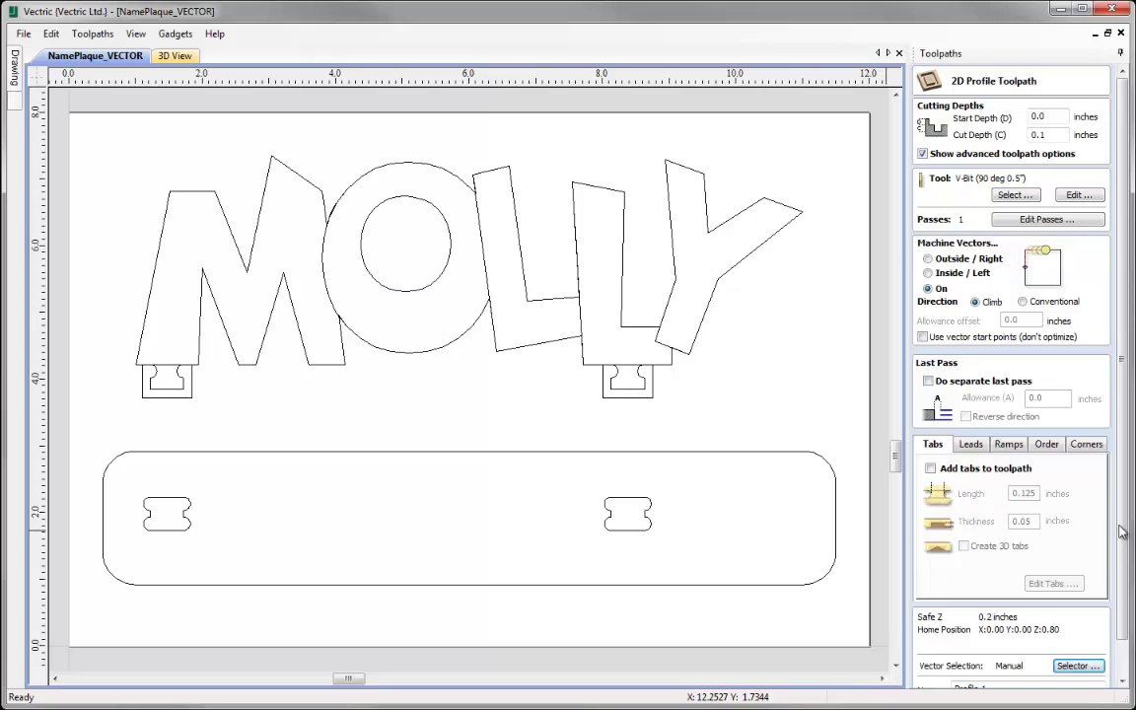
Use the Vector Selector to select all open and closed vectors on the VProfile layer for the profile toolpath
scroll(1121, 532, down, 2)
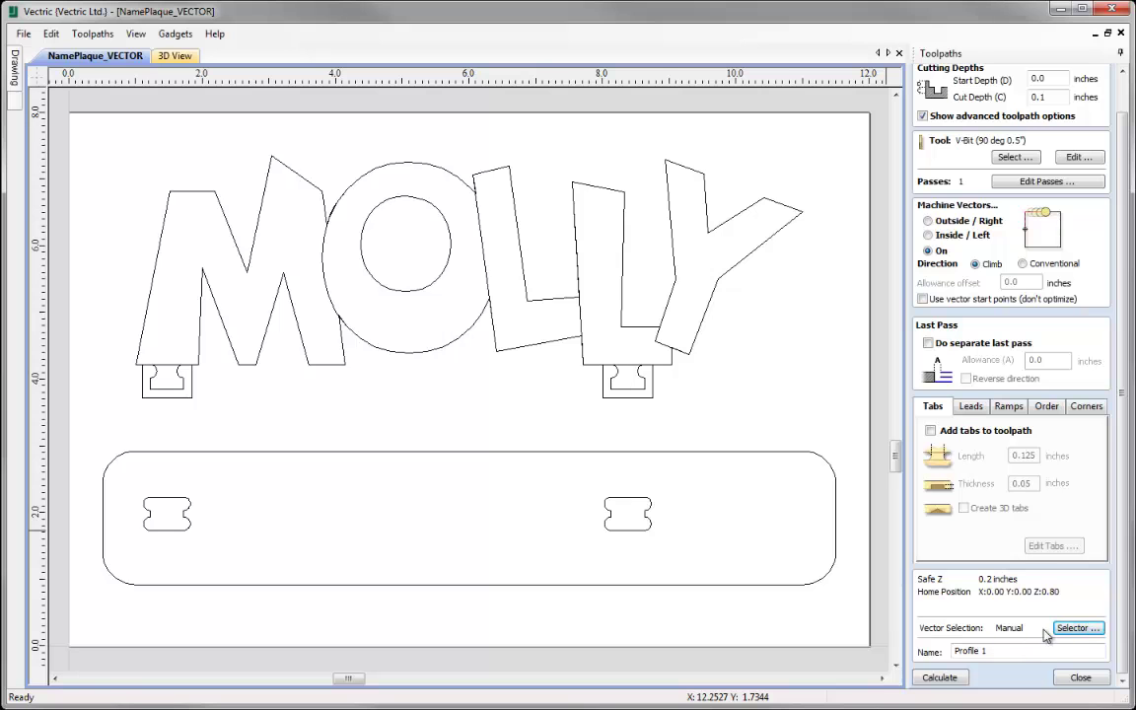
click(1073, 628)
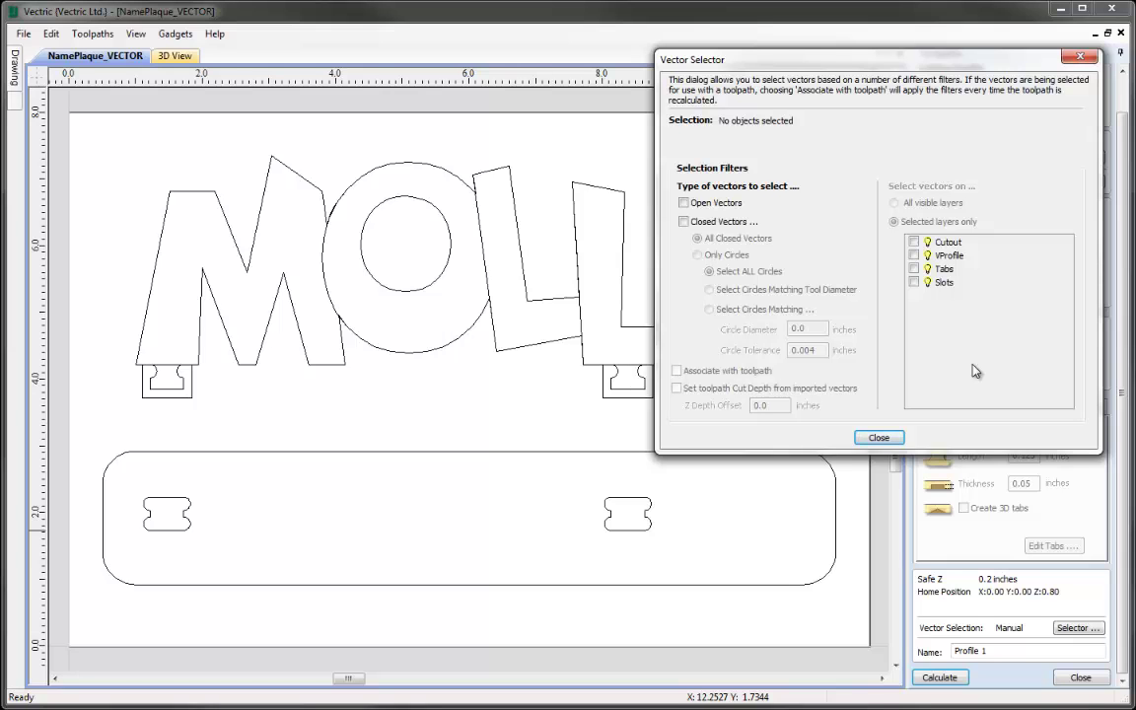
click(683, 203)
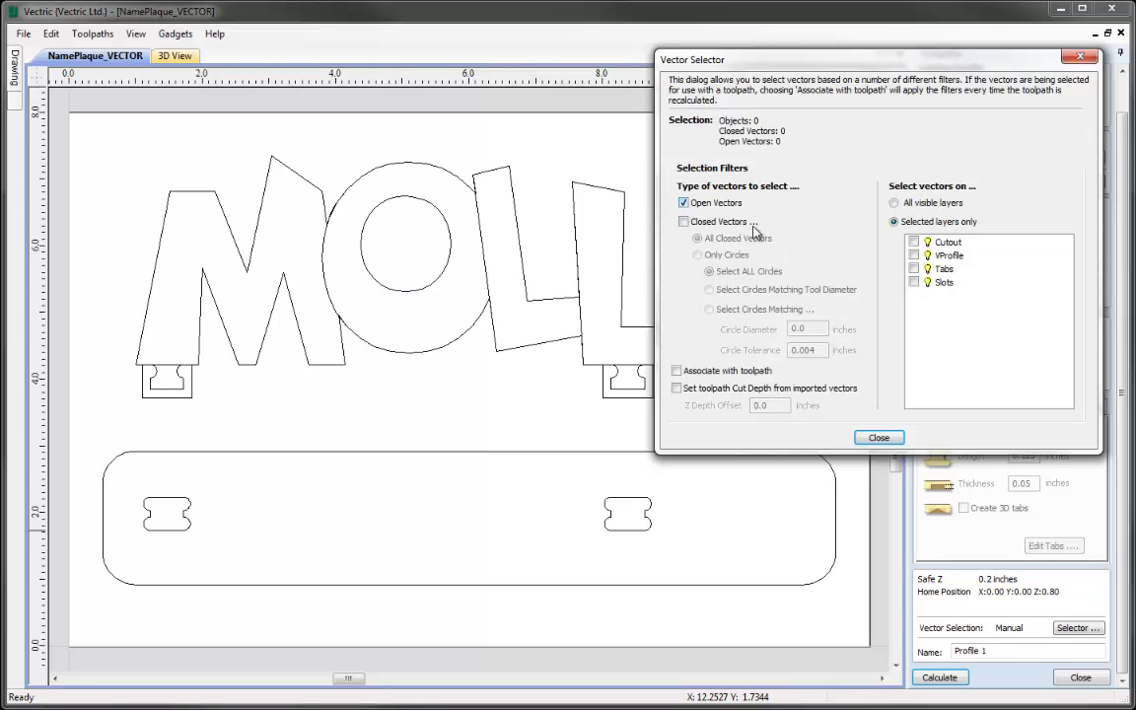
click(683, 221)
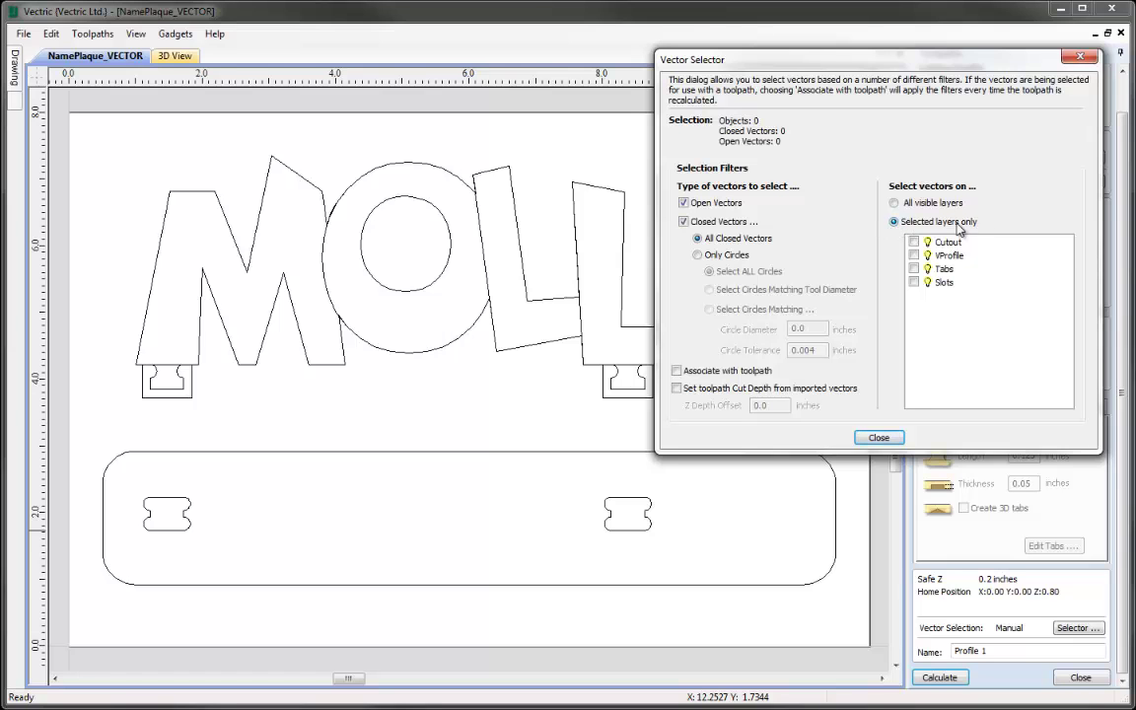
click(914, 255)
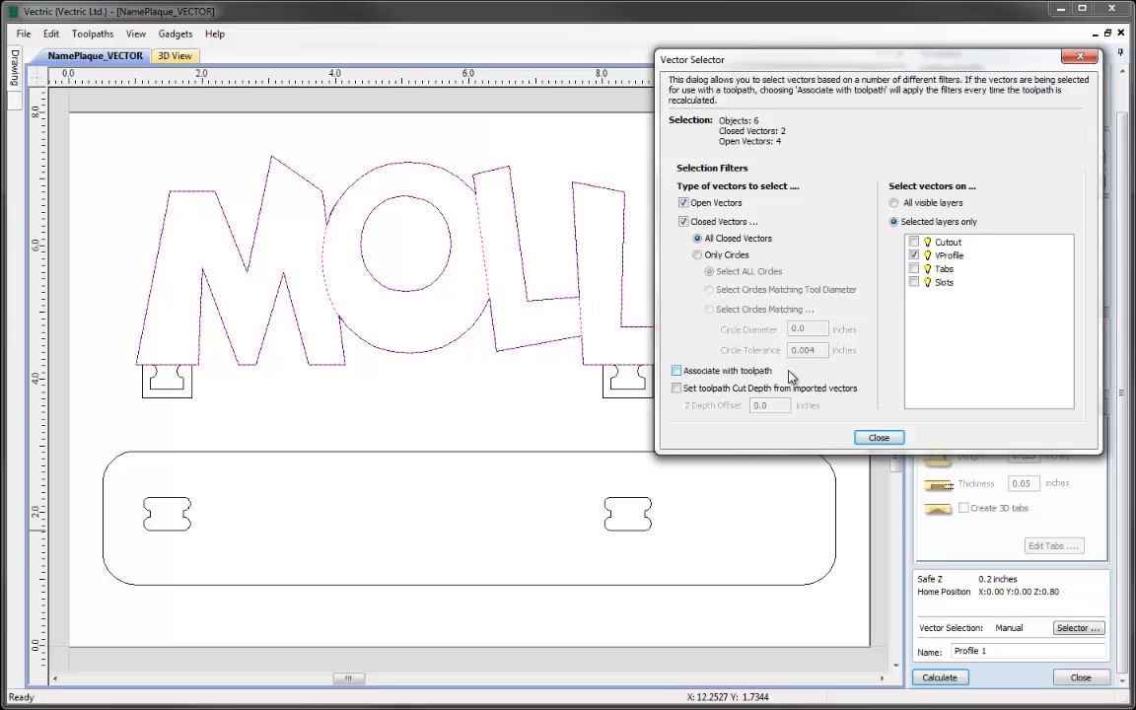
click(876, 437)
Name the profile toolpath VProfile and calculate it
click(1007, 653)
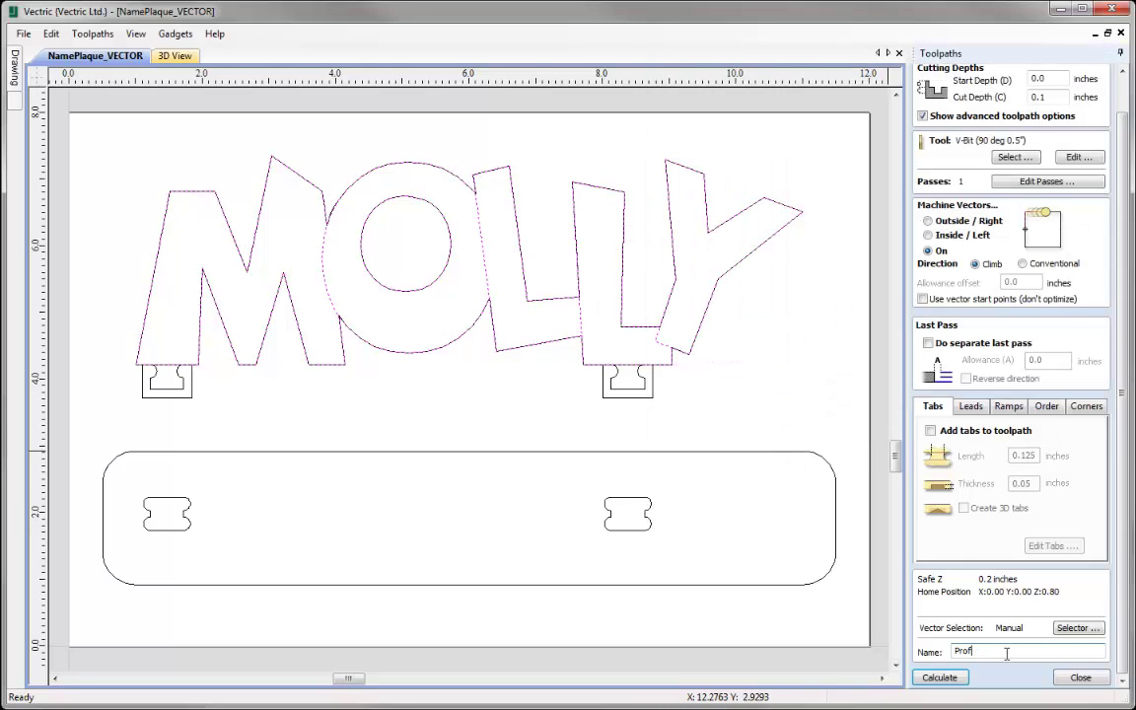
text(V)
click(939, 677)
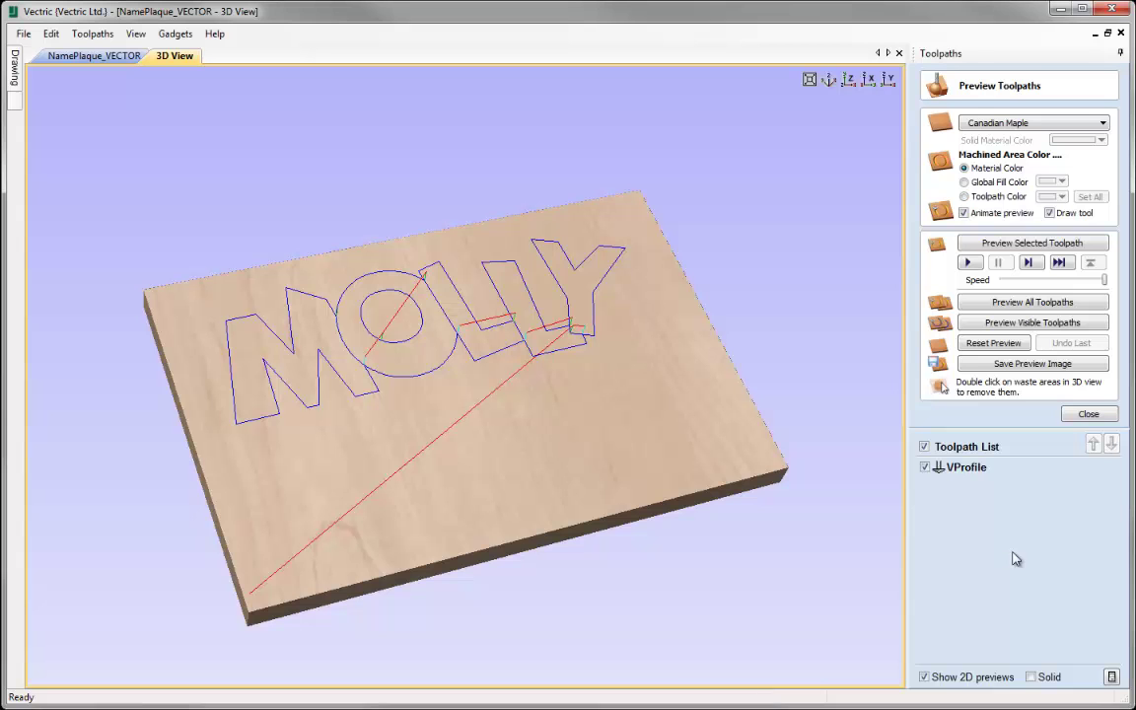
Preview the VProfile toolpath in 3D and give its machined areas a dark red toolpath color
click(1023, 244)
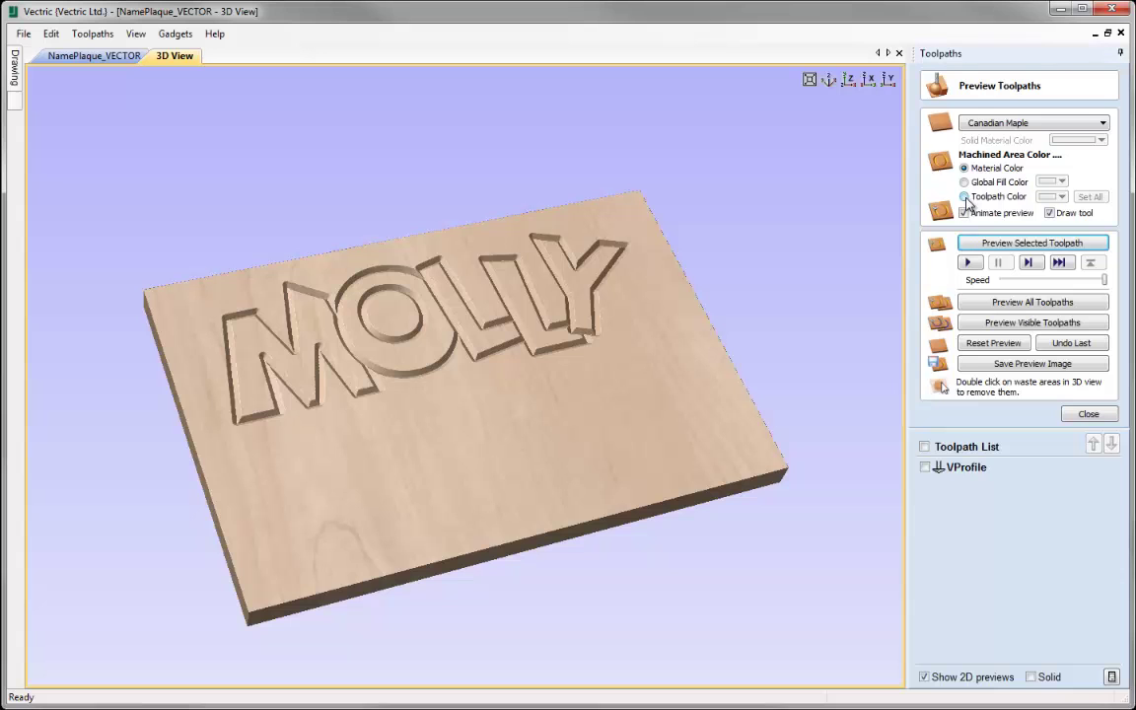
click(965, 197)
click(1060, 197)
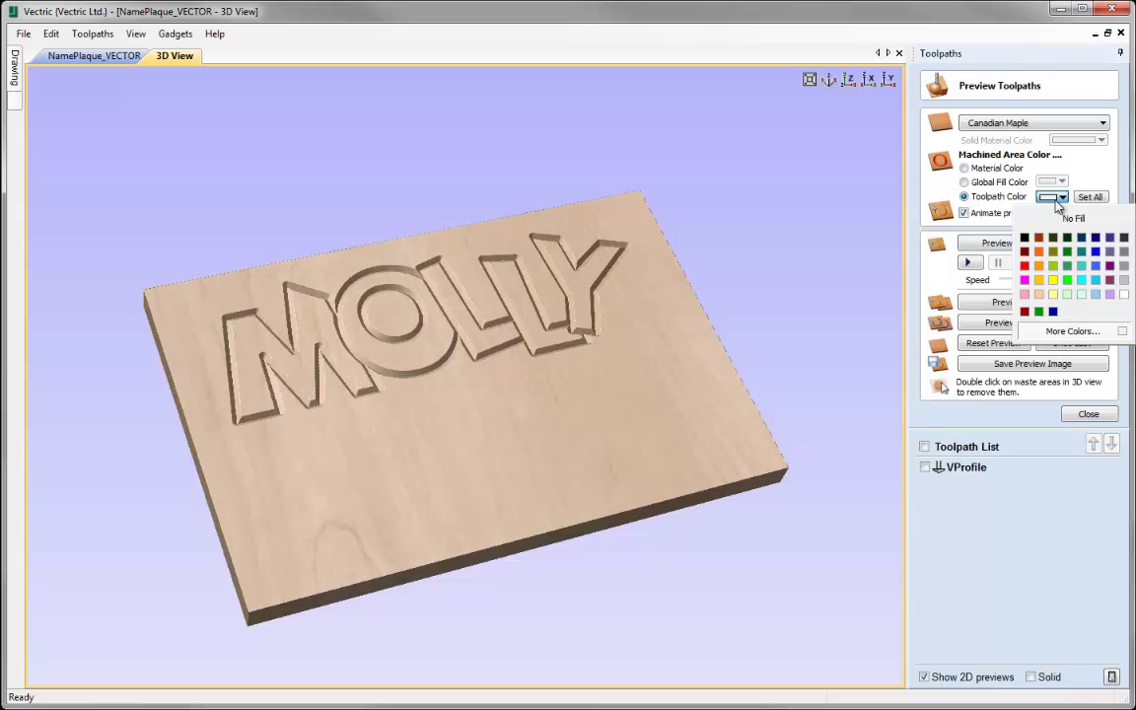
click(1025, 252)
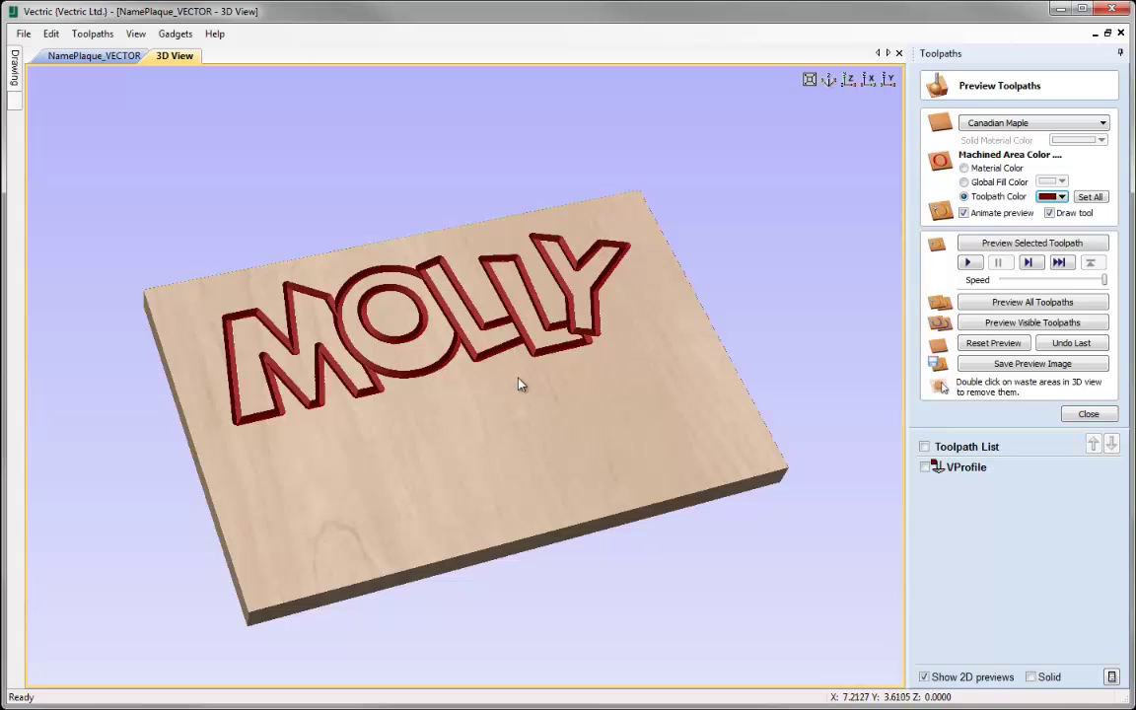
Inspect the V-cut lettering in the 3D preview up close, then close the toolpath preview
scroll(500, 325, up, 3)
scroll(500, 325, up, 2)
drag(500, 300, 608, 588)
scroll(609, 434, up, 3)
drag(610, 434, 520, 489)
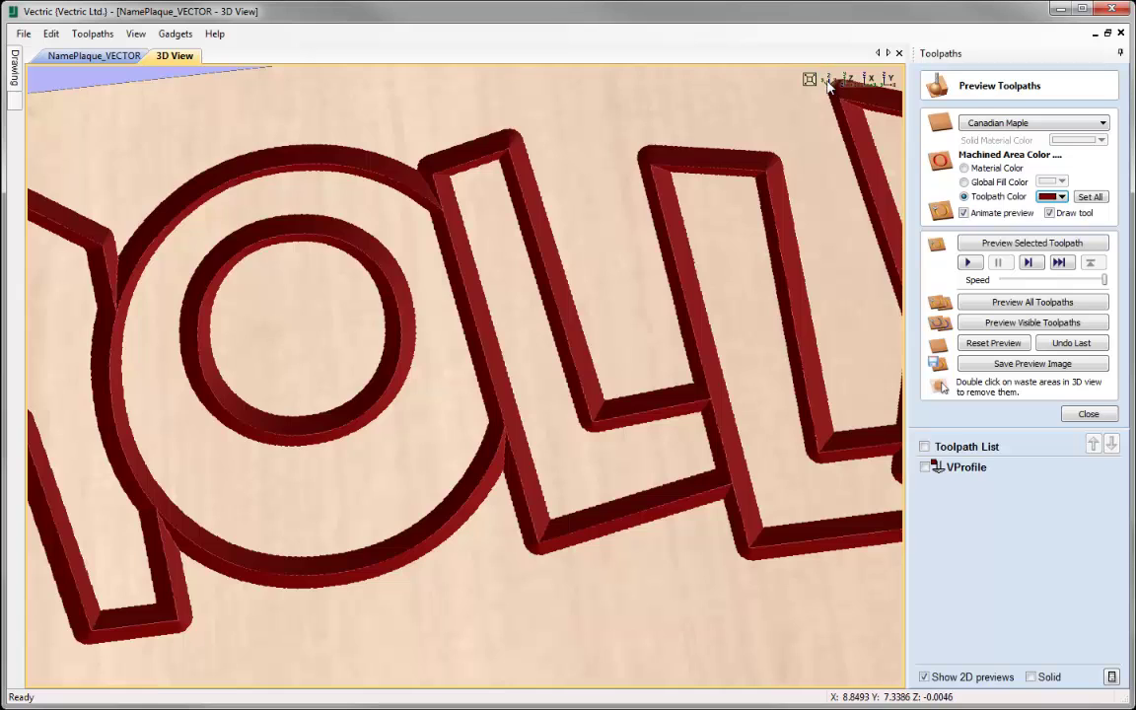
scroll(829, 221, down, 5)
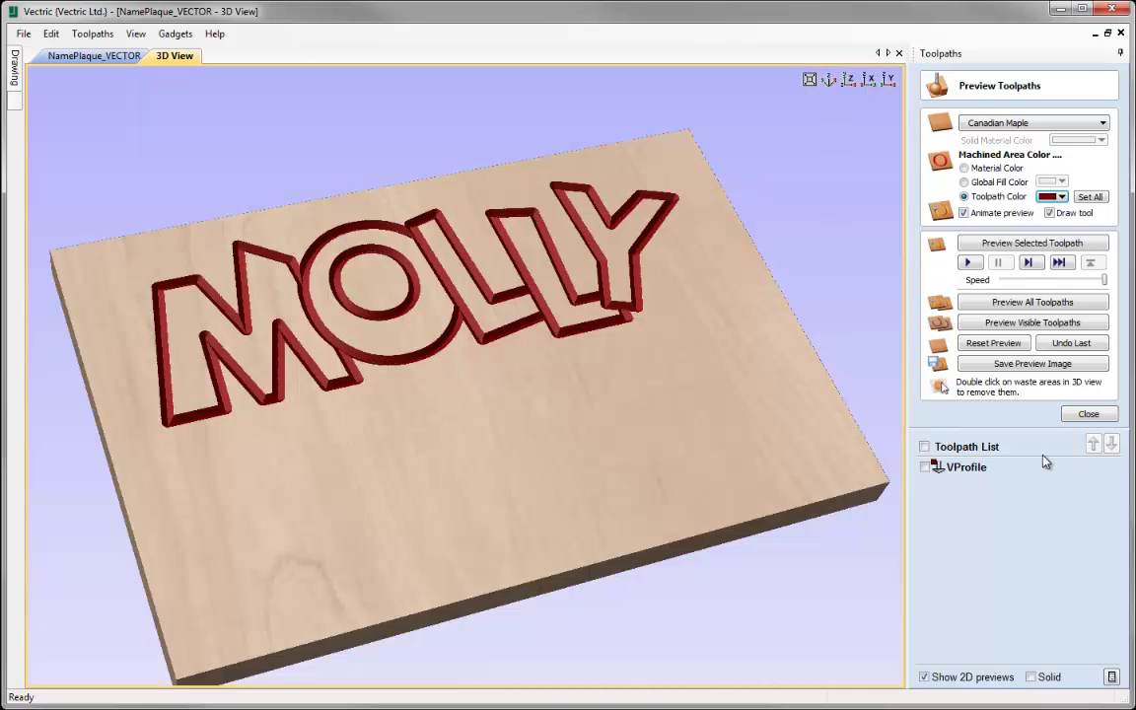
click(1084, 415)
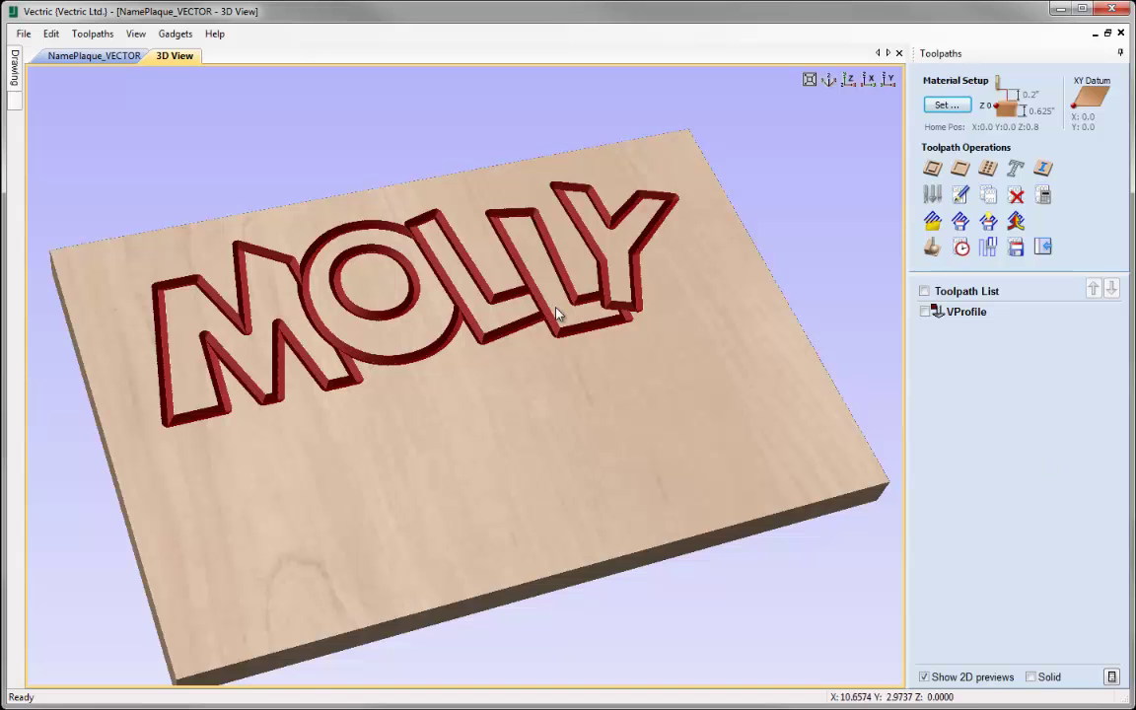
Start a pocket toolpath from the 2D drawing with a cut depth of 0.125 inches
click(95, 56)
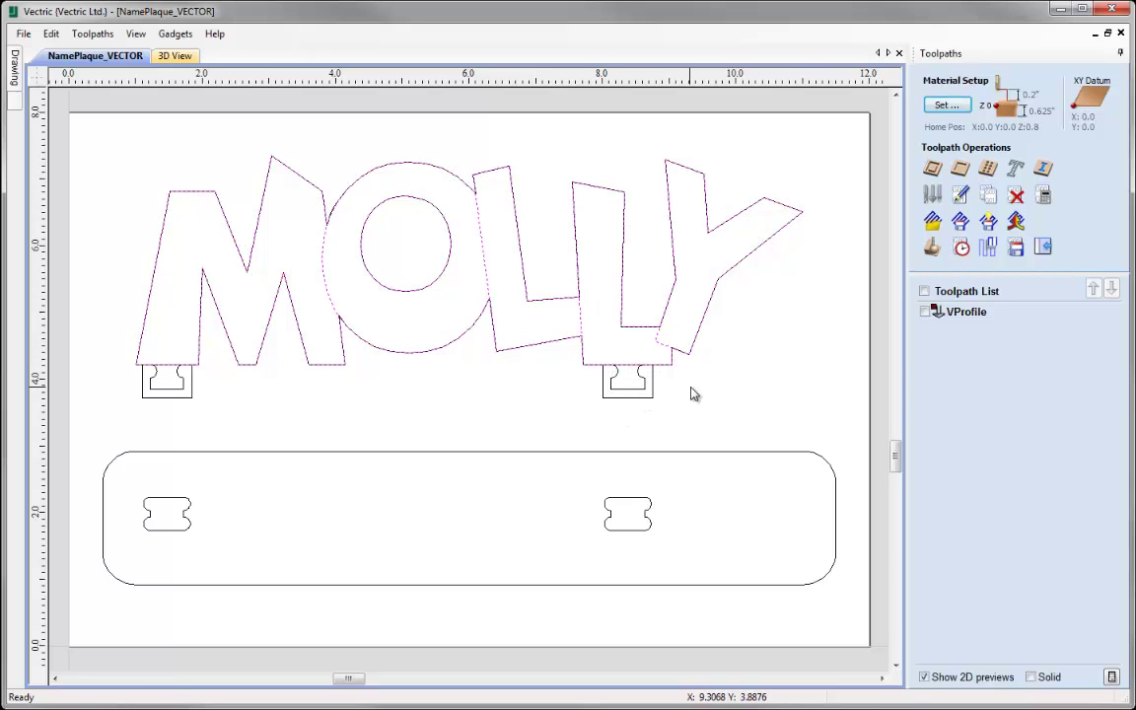
click(961, 171)
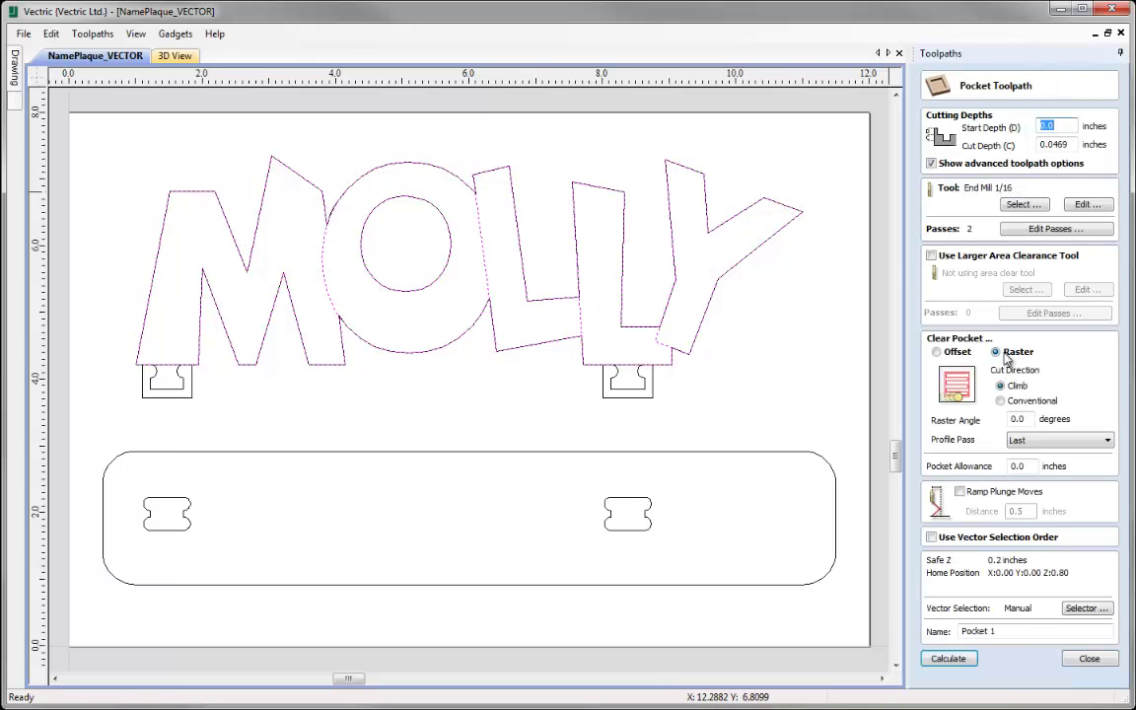
key(Tab)
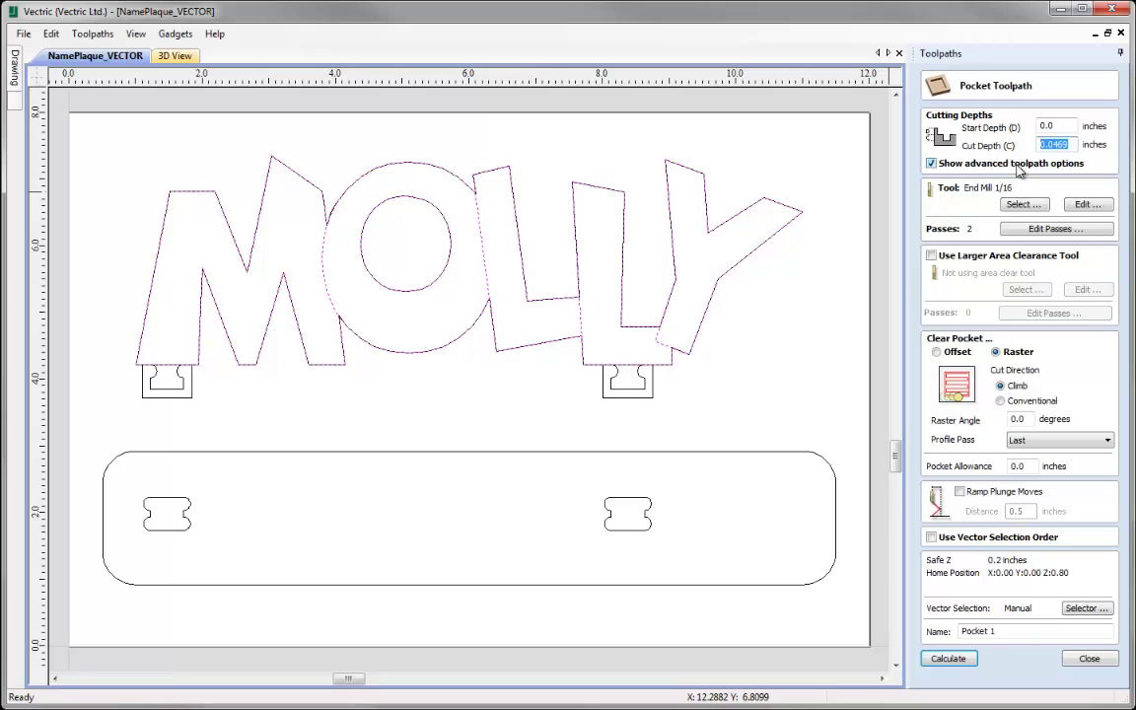
text(0.125)
Copy the 0.25 inch end mill in the tool database and set the copy's diameter to 3/16 inch
click(1024, 206)
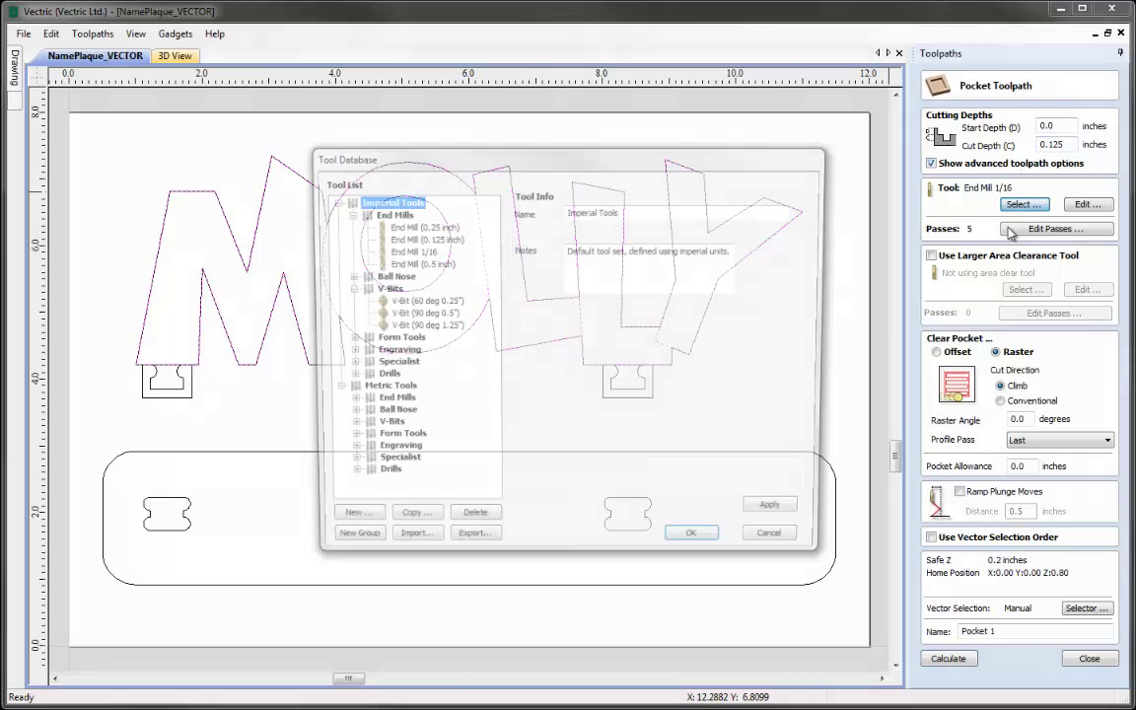
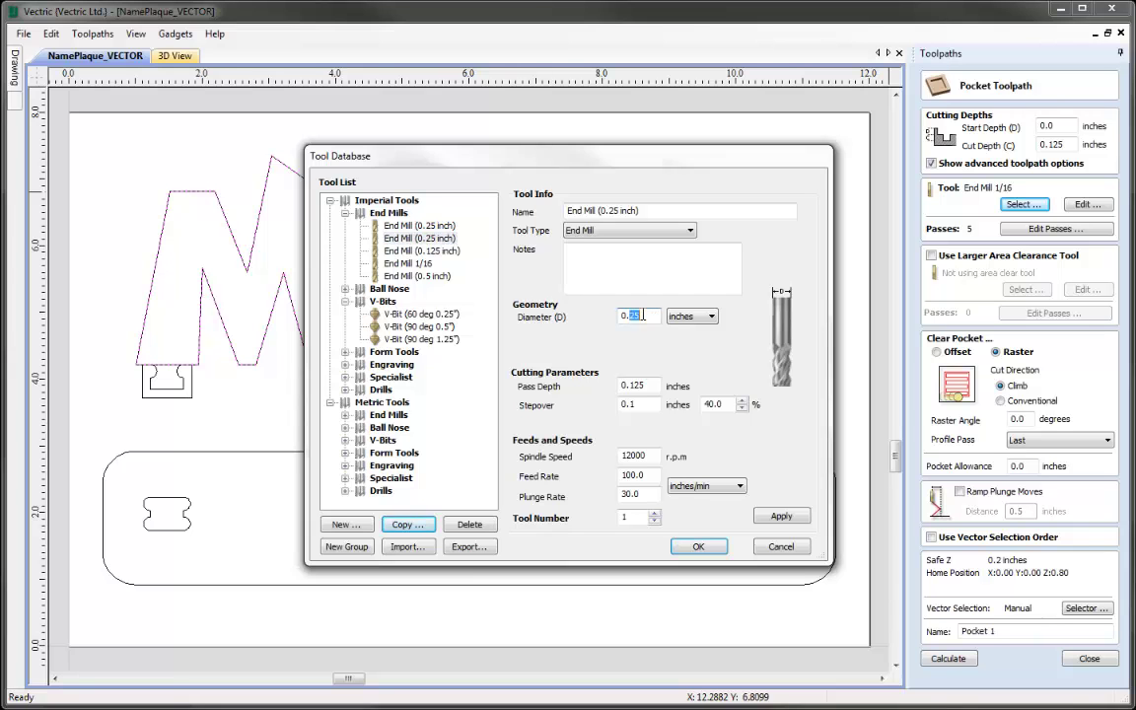
double_click(629, 315)
text(3/16)
key(Tab)
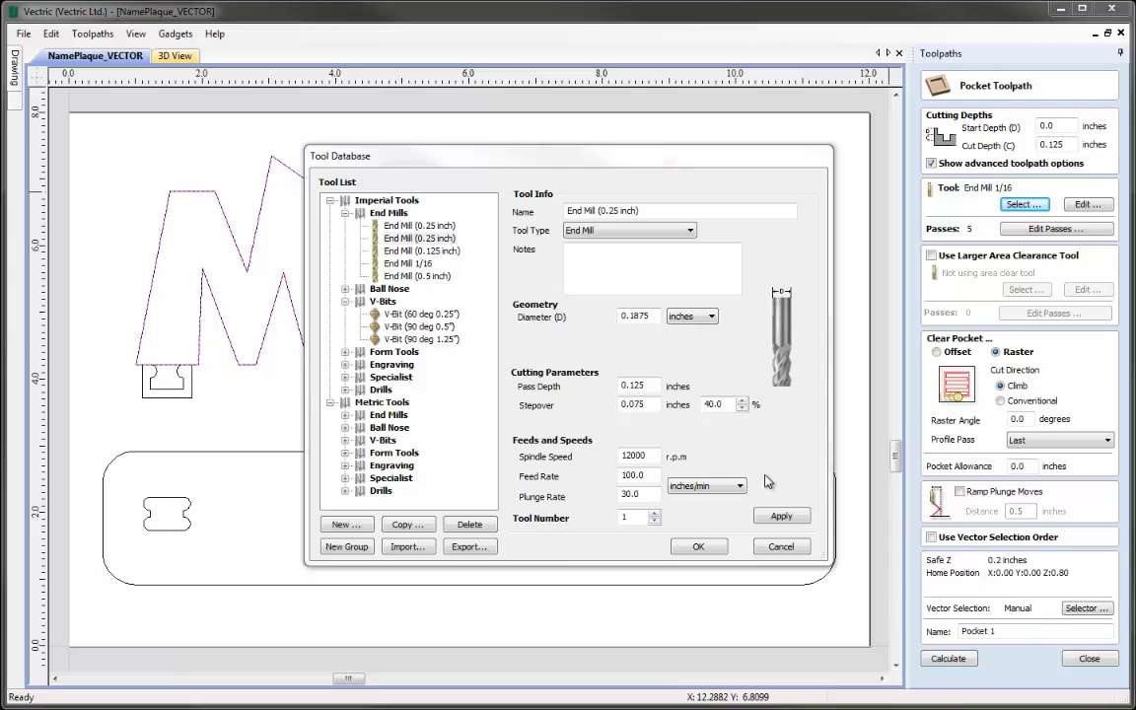
click(781, 518)
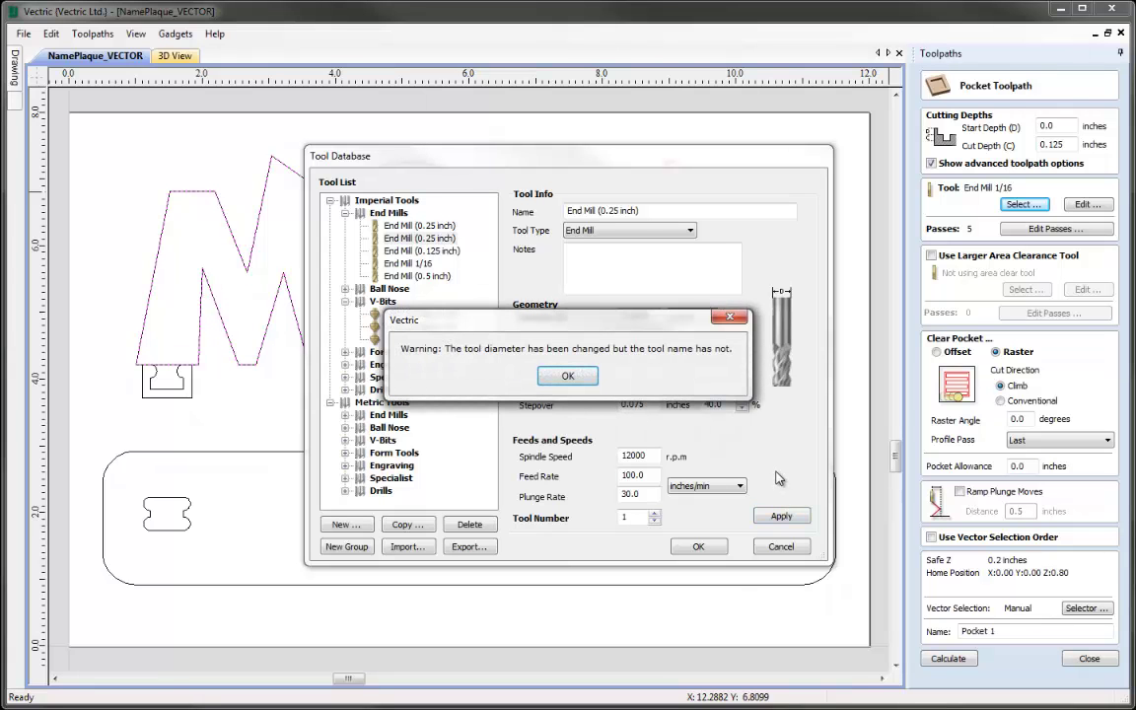
click(568, 380)
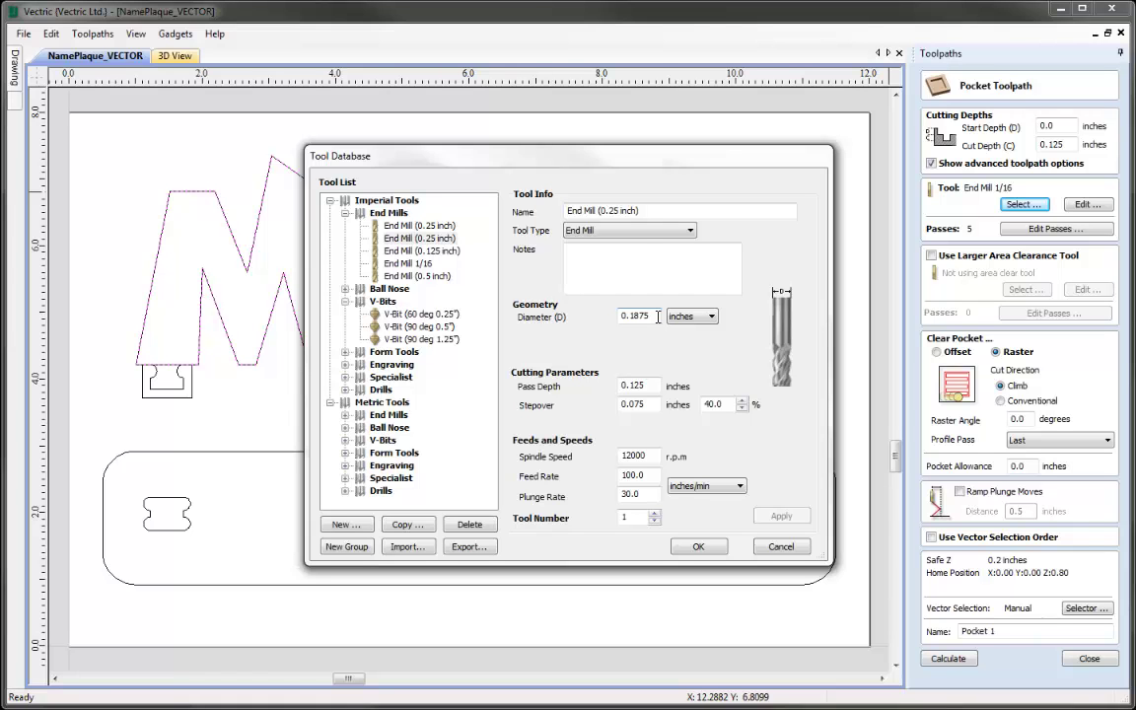
Rename the copied tool End Mill (0.1875 inch) and use it for the pocket toolpath
click(638, 232)
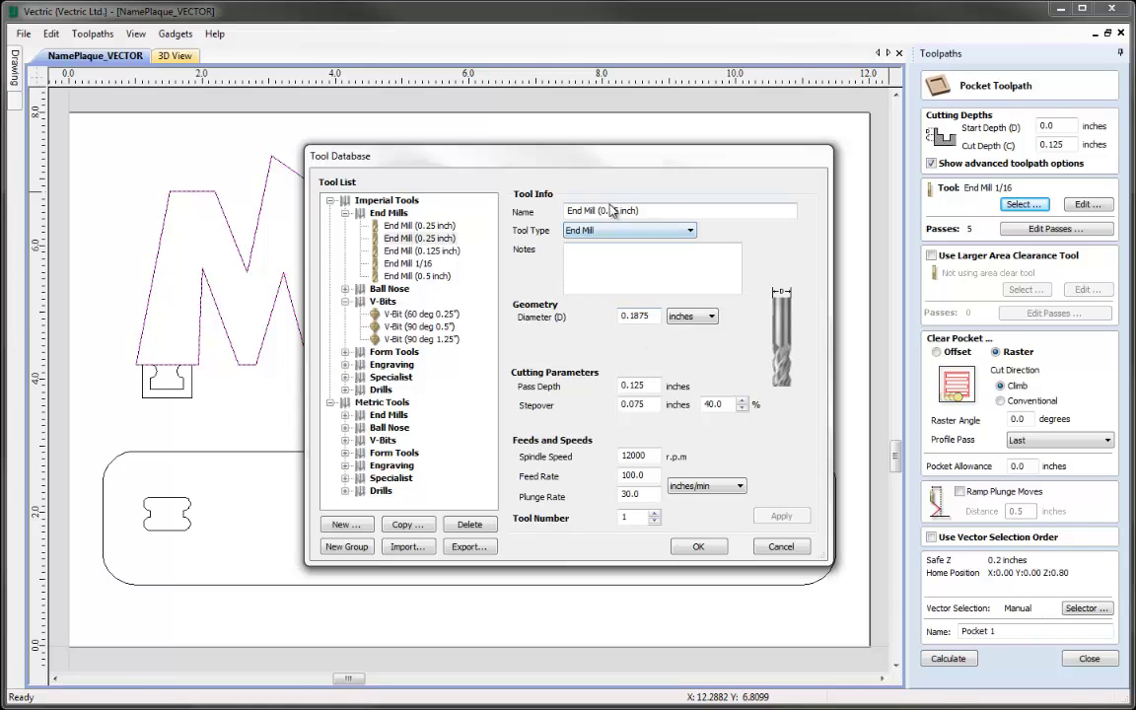
drag(608, 210, 616, 211)
text(1875)
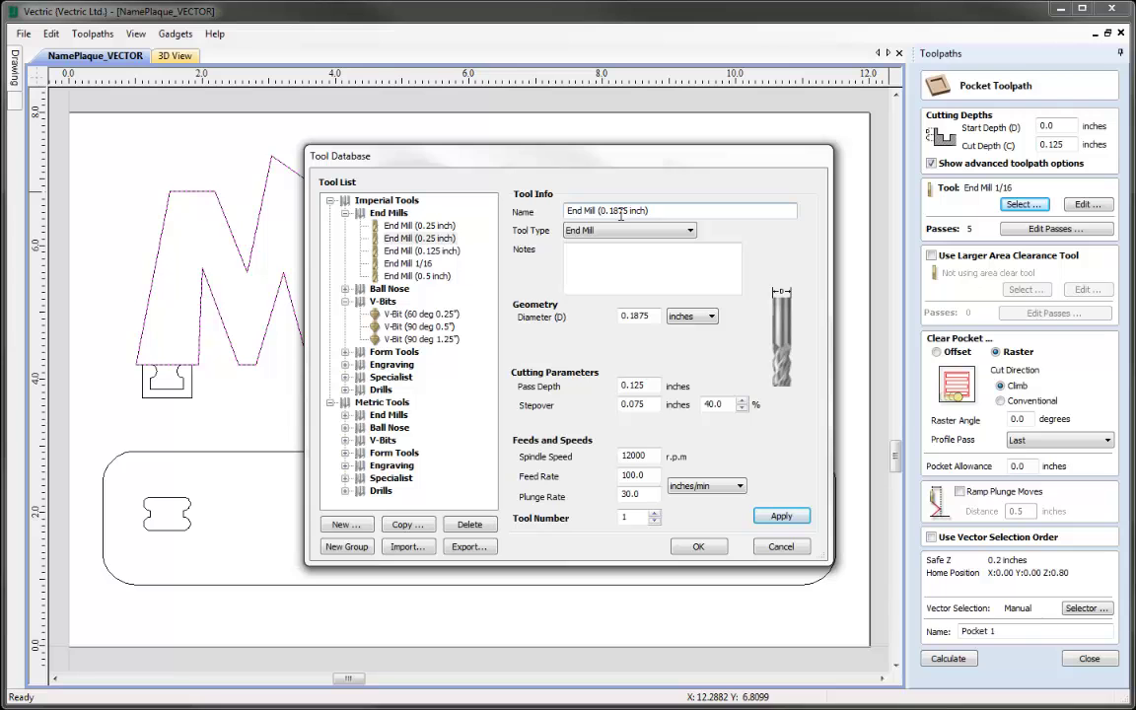
click(781, 516)
click(699, 548)
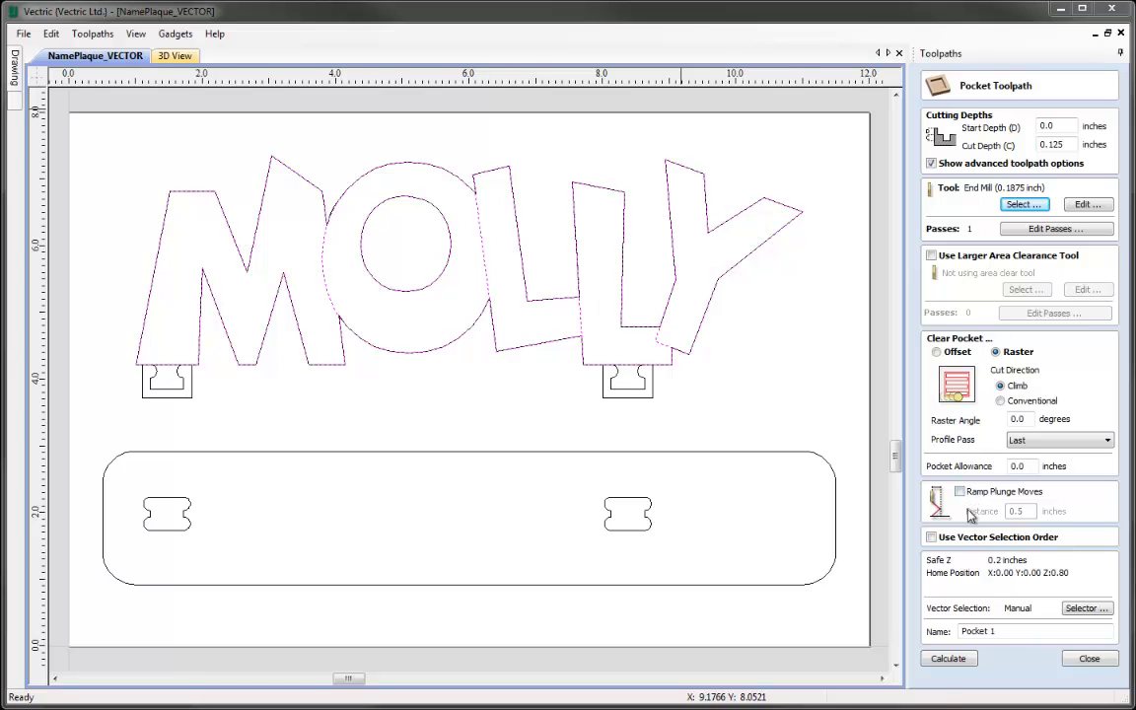
Use the Vector Selector to select only the vectors on the Tabs layer instead of the VProfile layer
click(1074, 608)
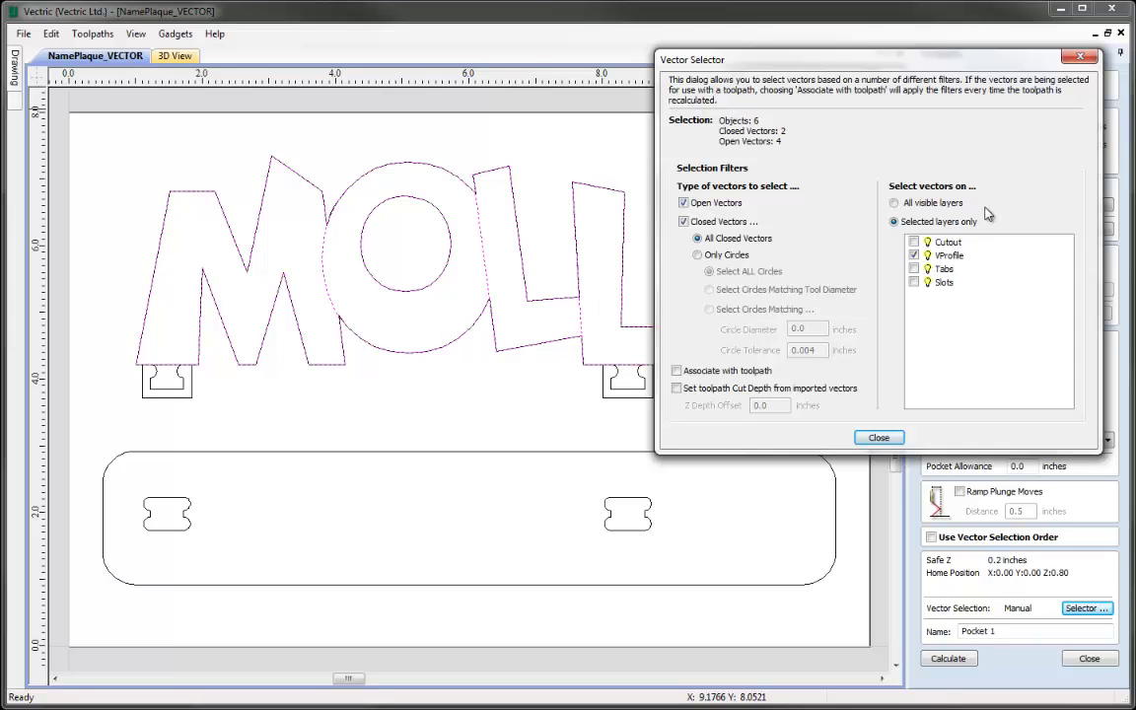
click(913, 256)
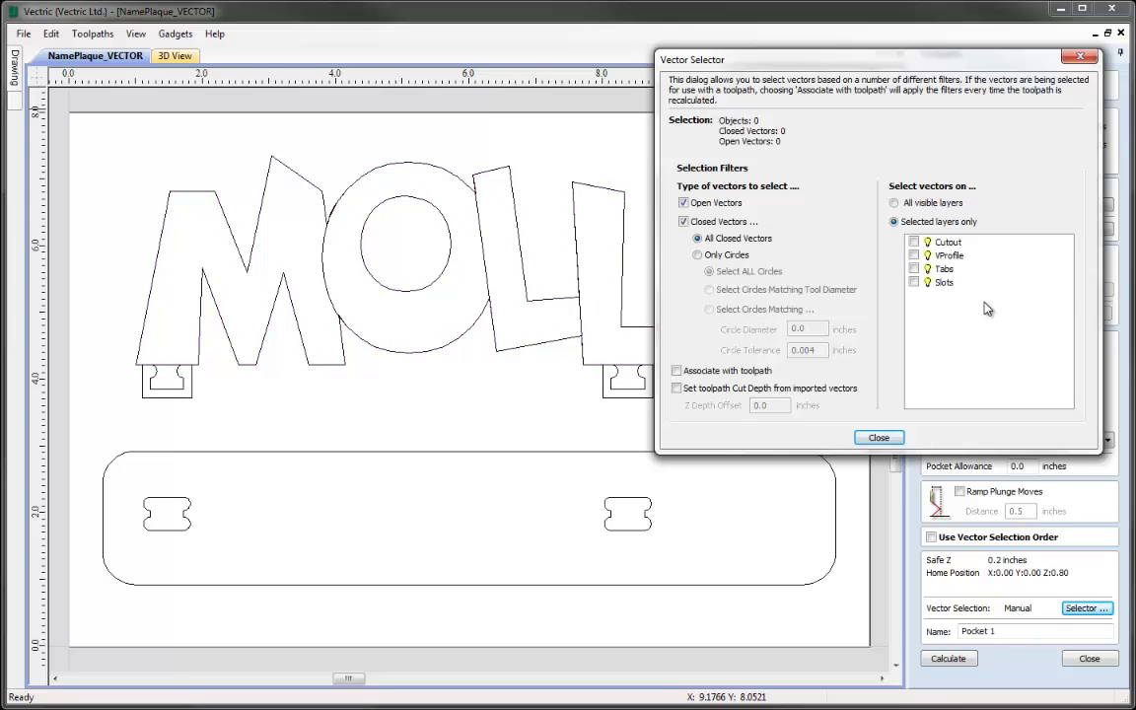
click(913, 268)
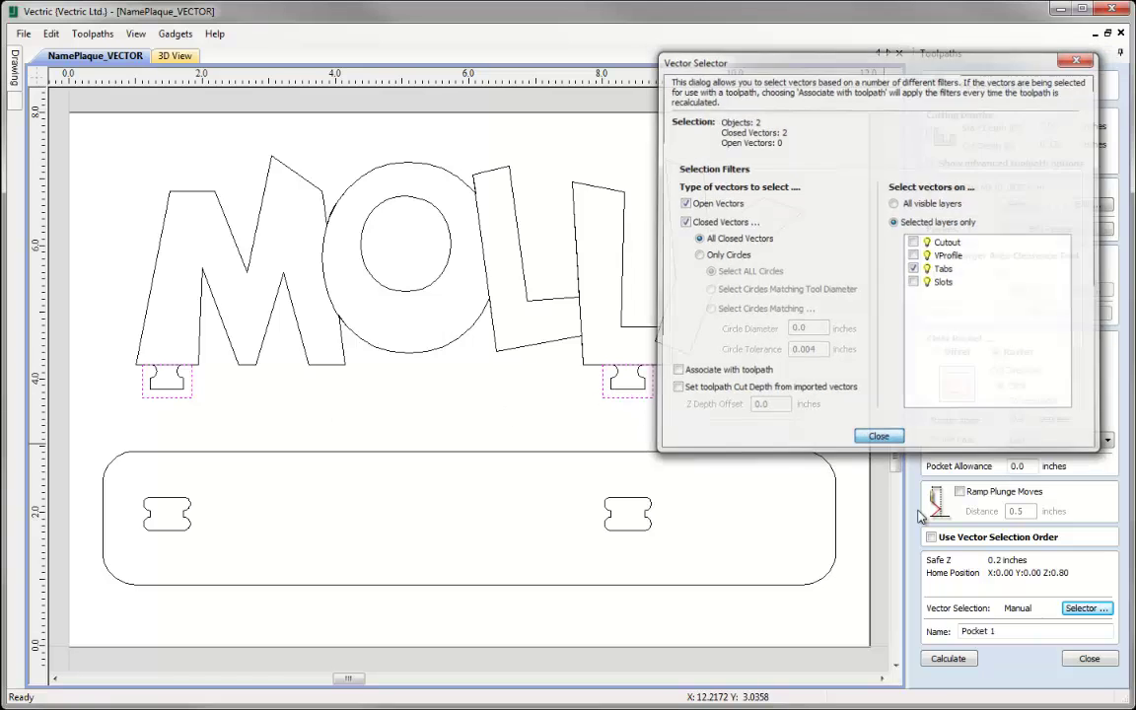
click(876, 436)
Calculate the pocket toolpath under the name Pocket Tabs and preview it in 3D
double_click(992, 631)
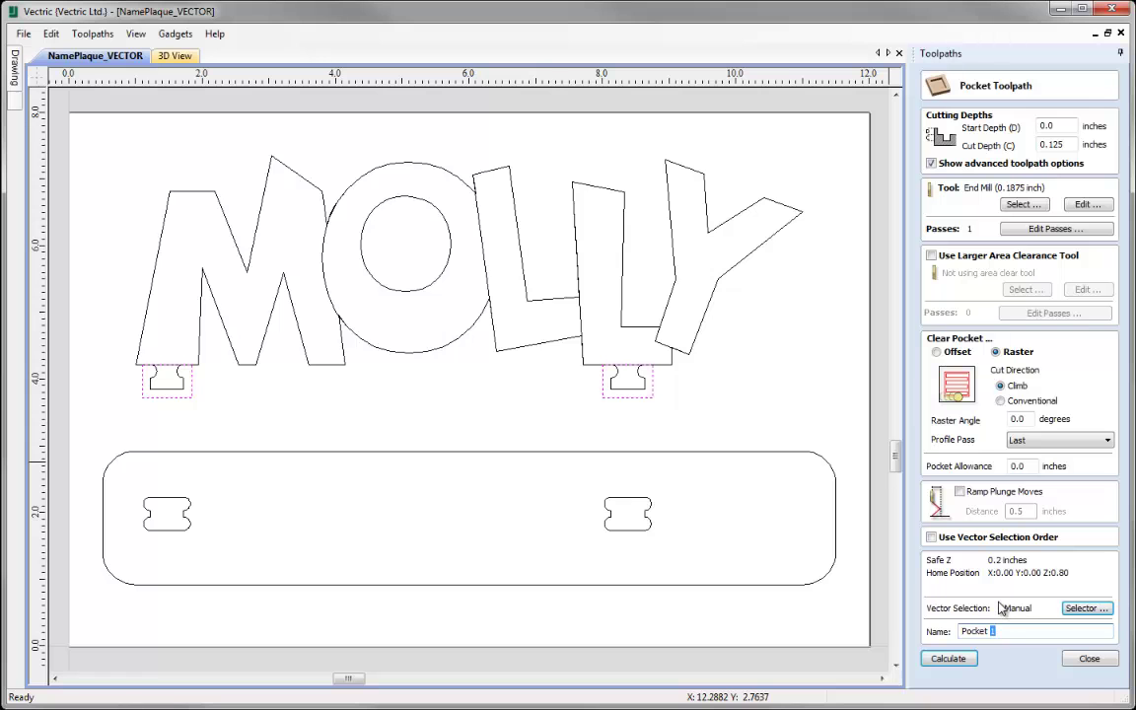
click(946, 657)
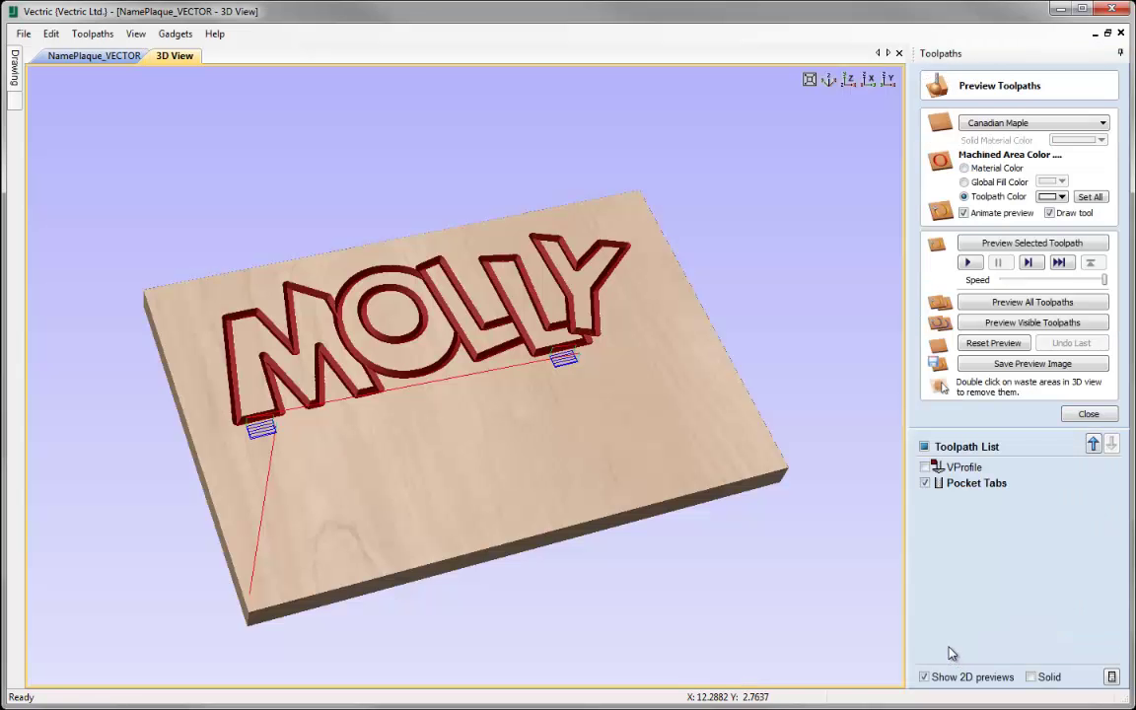
click(1020, 243)
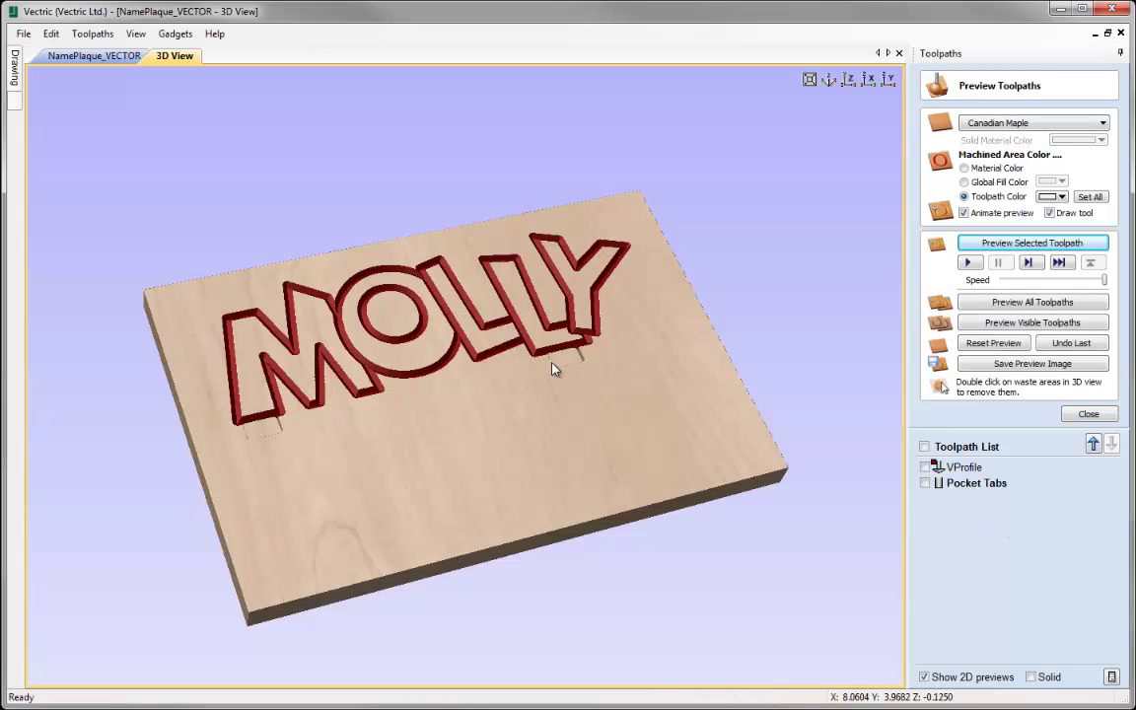
Examine the machined tab pockets up close in the 3D preview, then restore the isometric view and close the toolpath preview
scroll(604, 338, up, 5)
scroll(603, 264, up, 3)
scroll(239, 459, up, 2)
drag(163, 448, 357, 499)
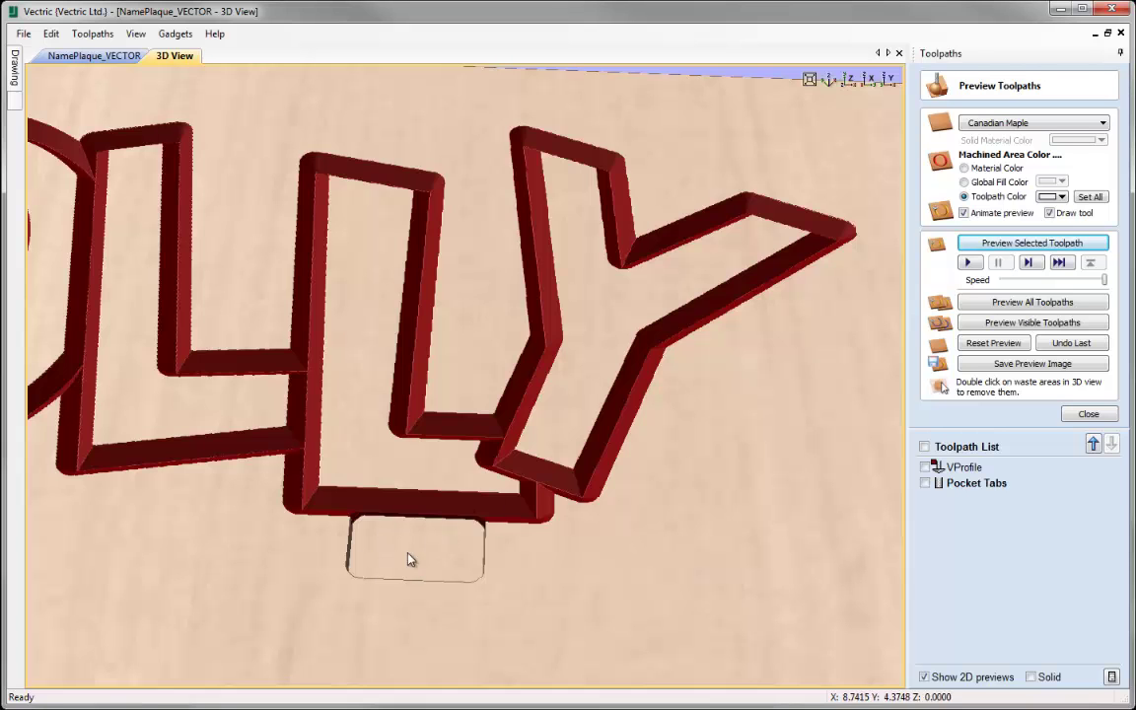
click(828, 78)
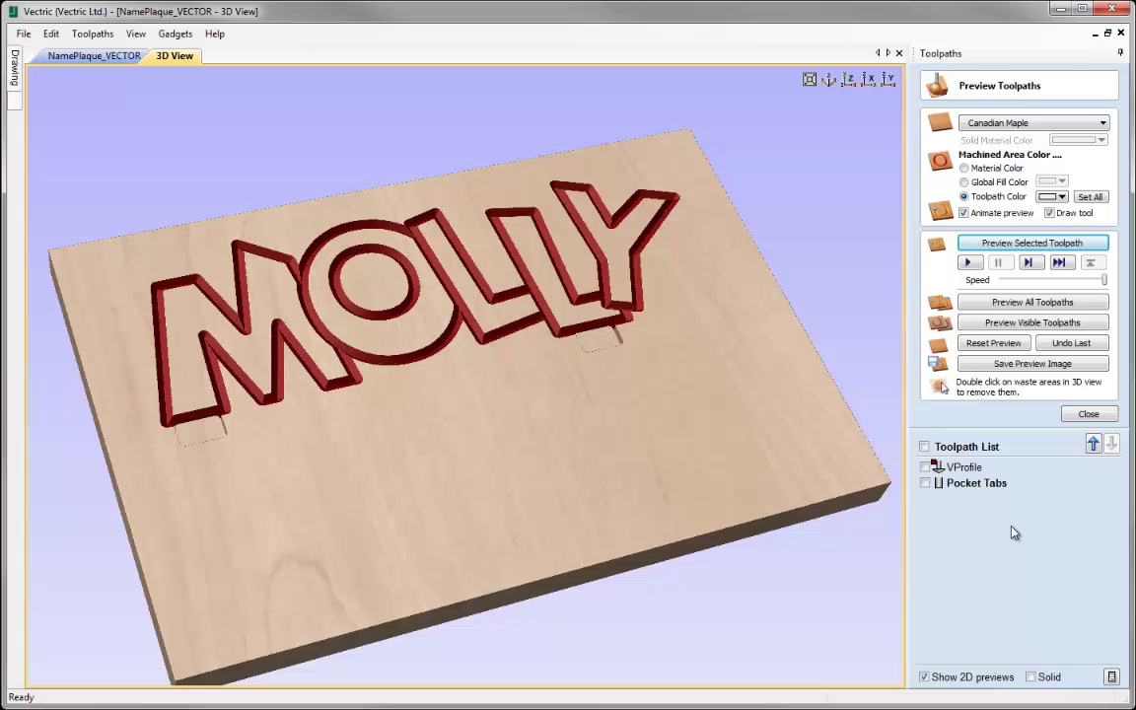
click(1087, 413)
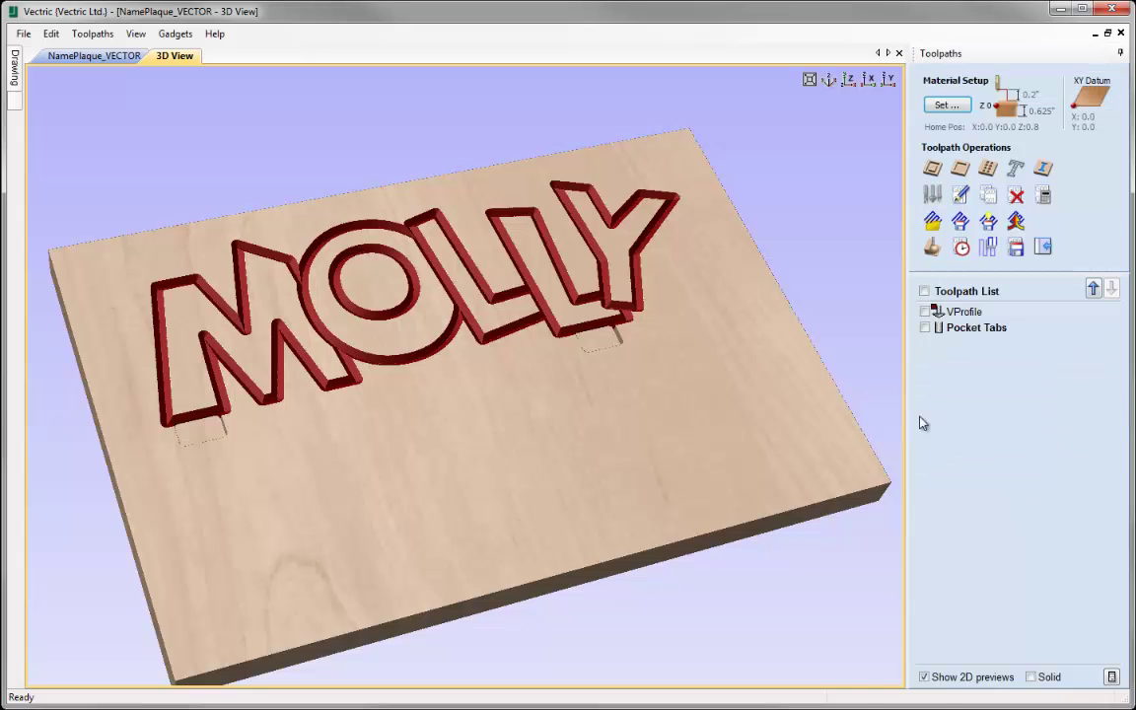
Start a second pocket toolpath with a cut depth of 0.375 inches and a pocket allowance of -0.01 inches
click(93, 55)
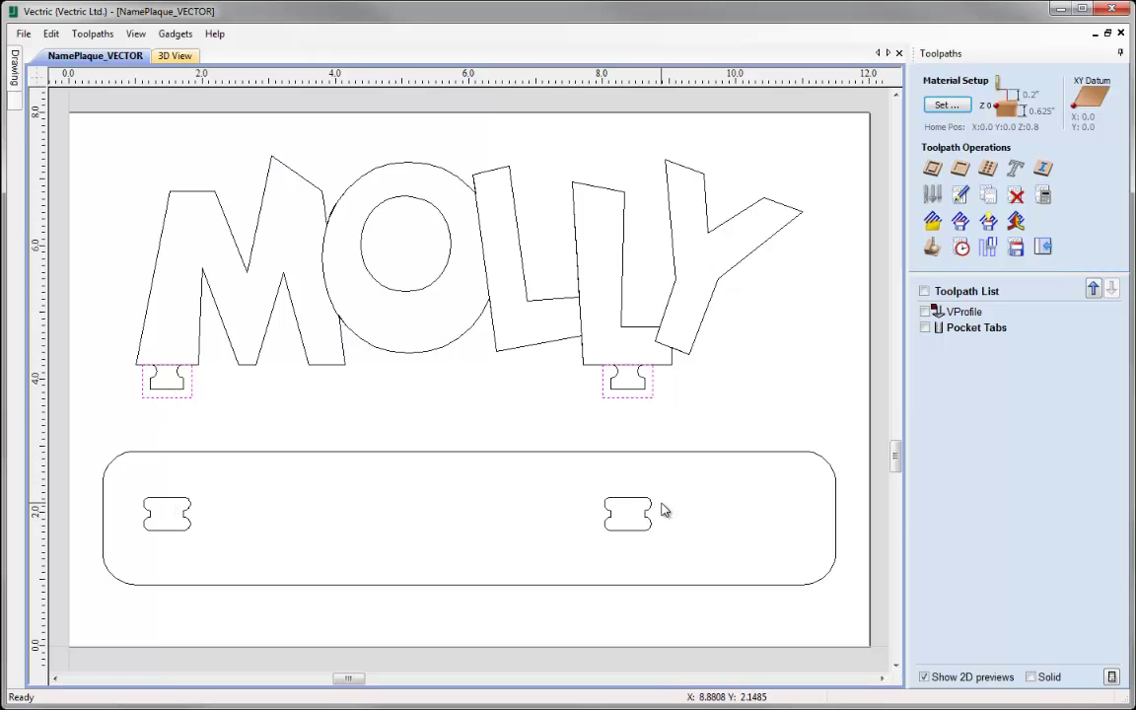
click(959, 170)
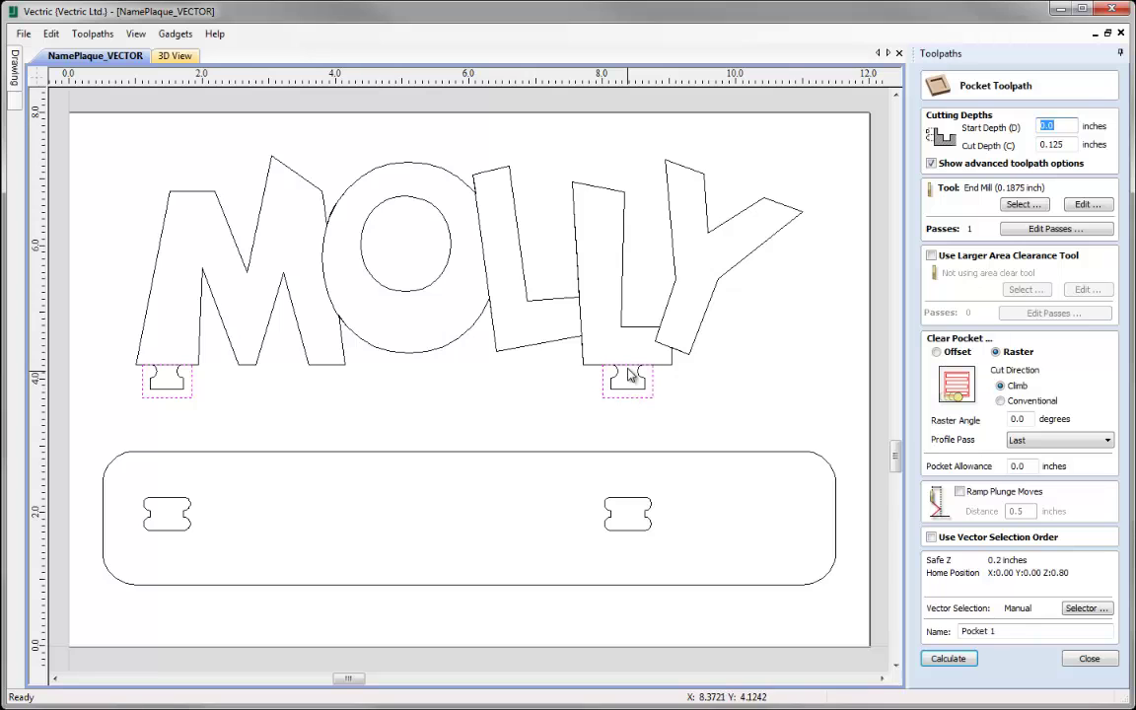
click(1059, 144)
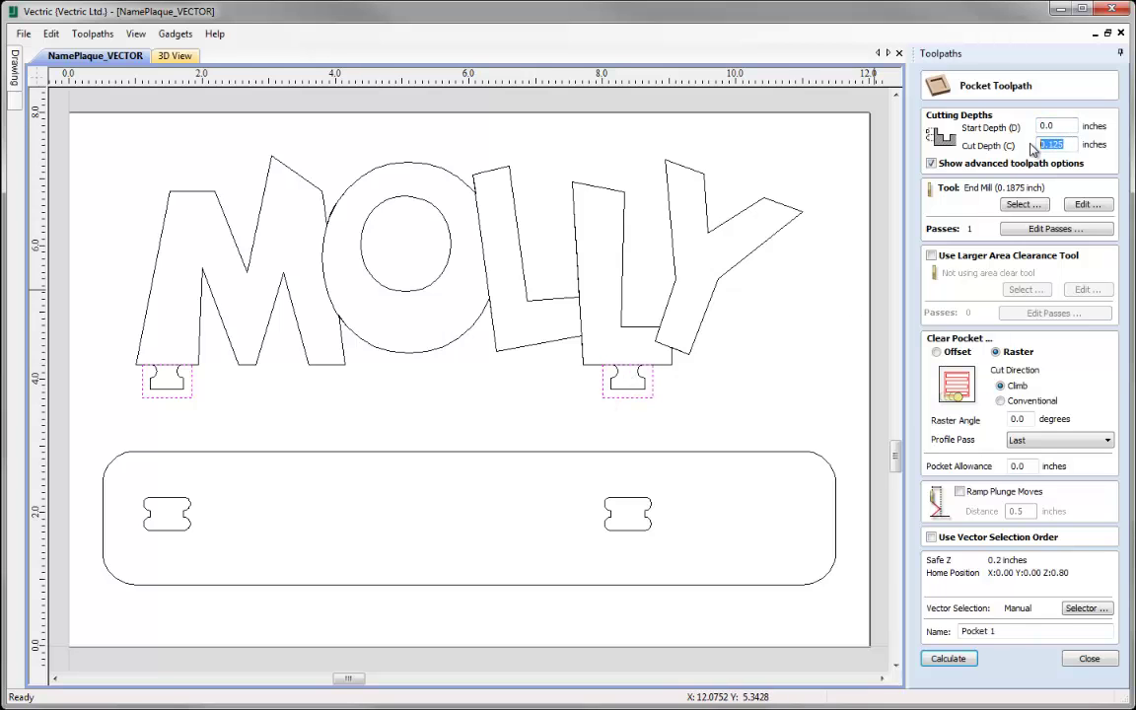
text(0)
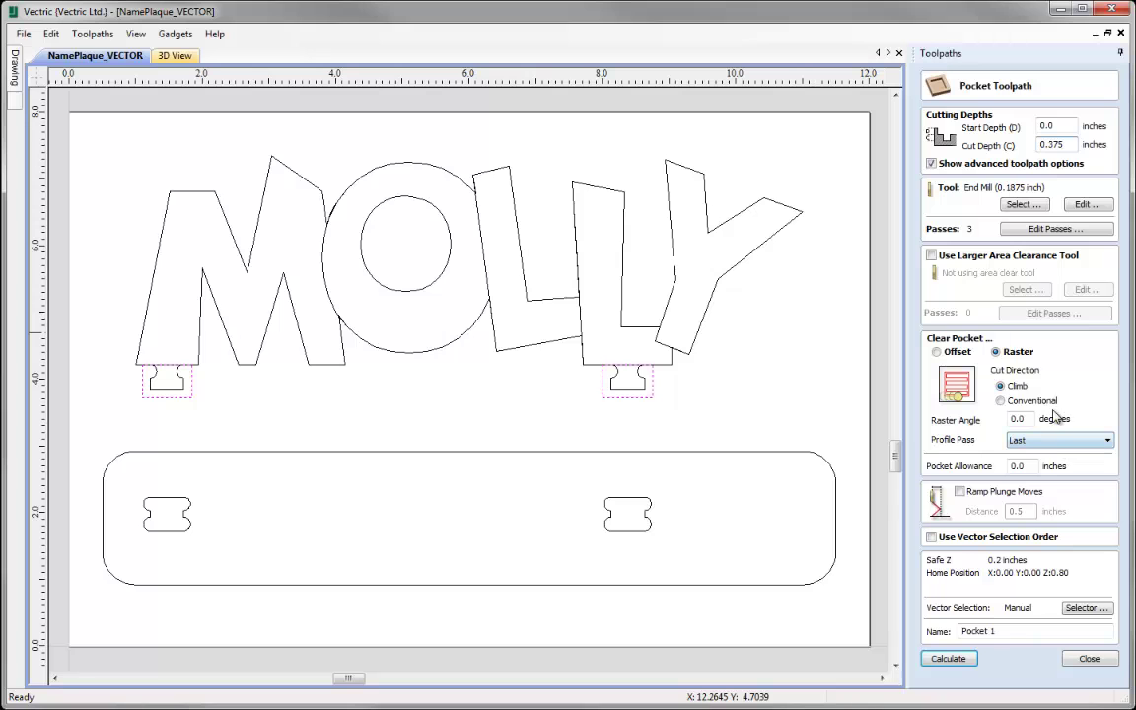
double_click(1033, 465)
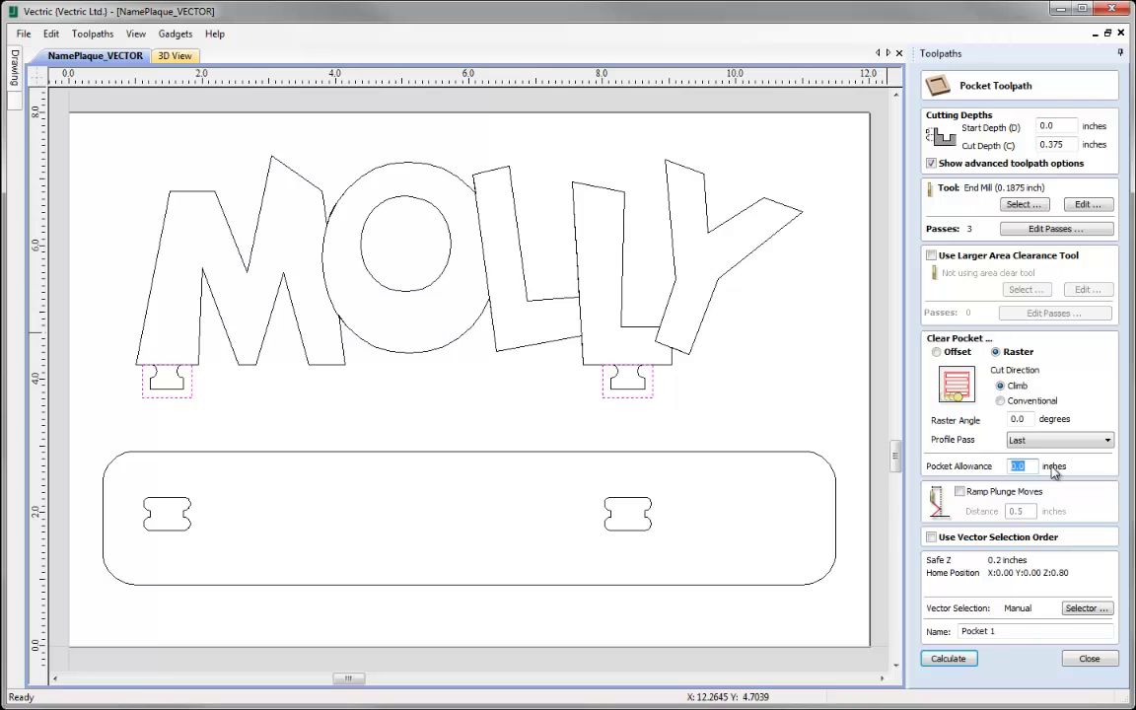
text(-0.01)
Use the Vector Selector to select only the vectors on the Slots layer instead of the Tabs layer
click(1079, 609)
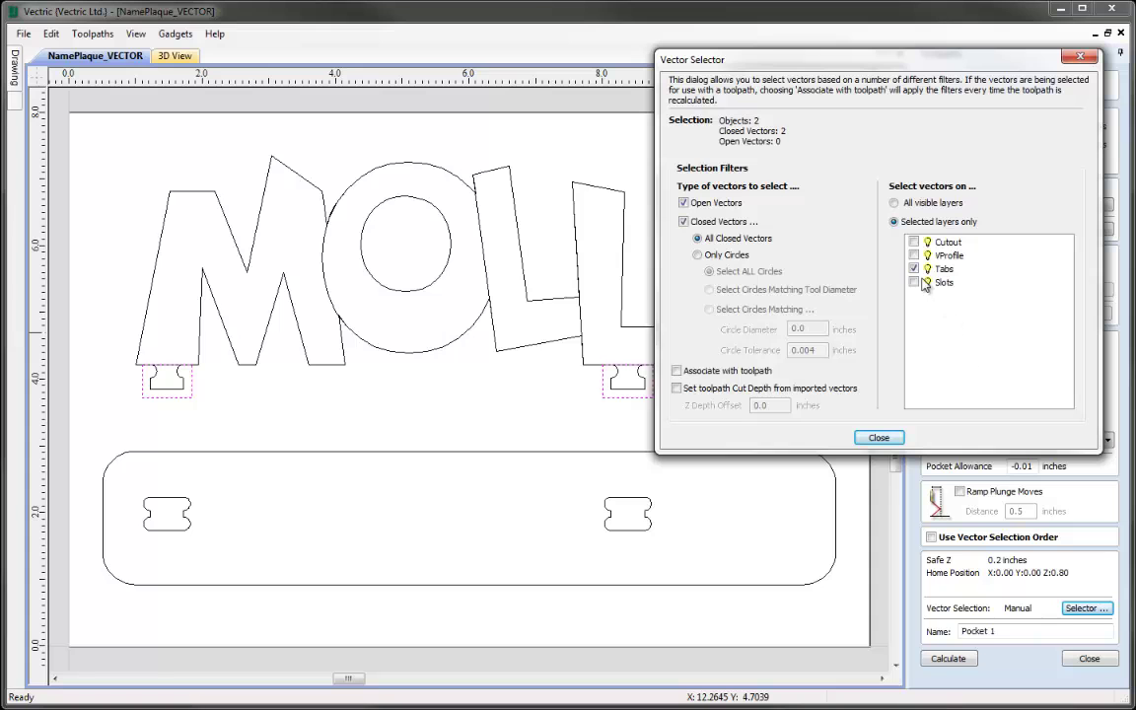
click(913, 268)
click(912, 282)
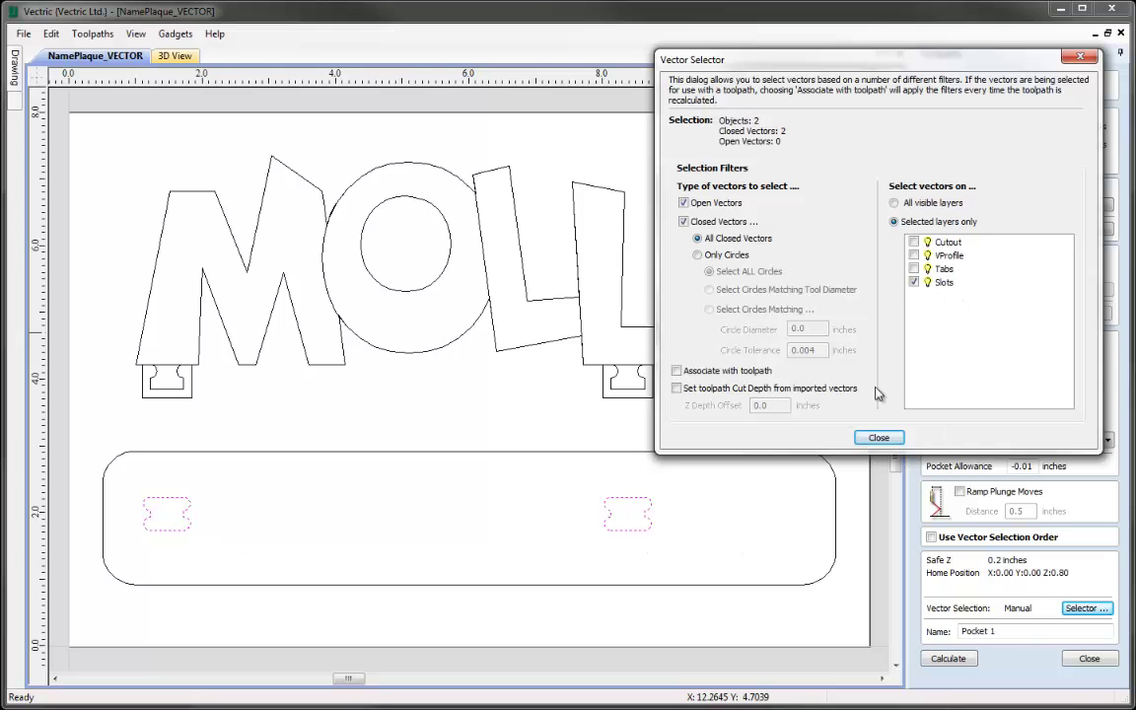
Calculate the second pocket toolpath as Pocket Slots and preview it in 3D, closing the preview when done
double_click(1005, 629)
text(Slots)
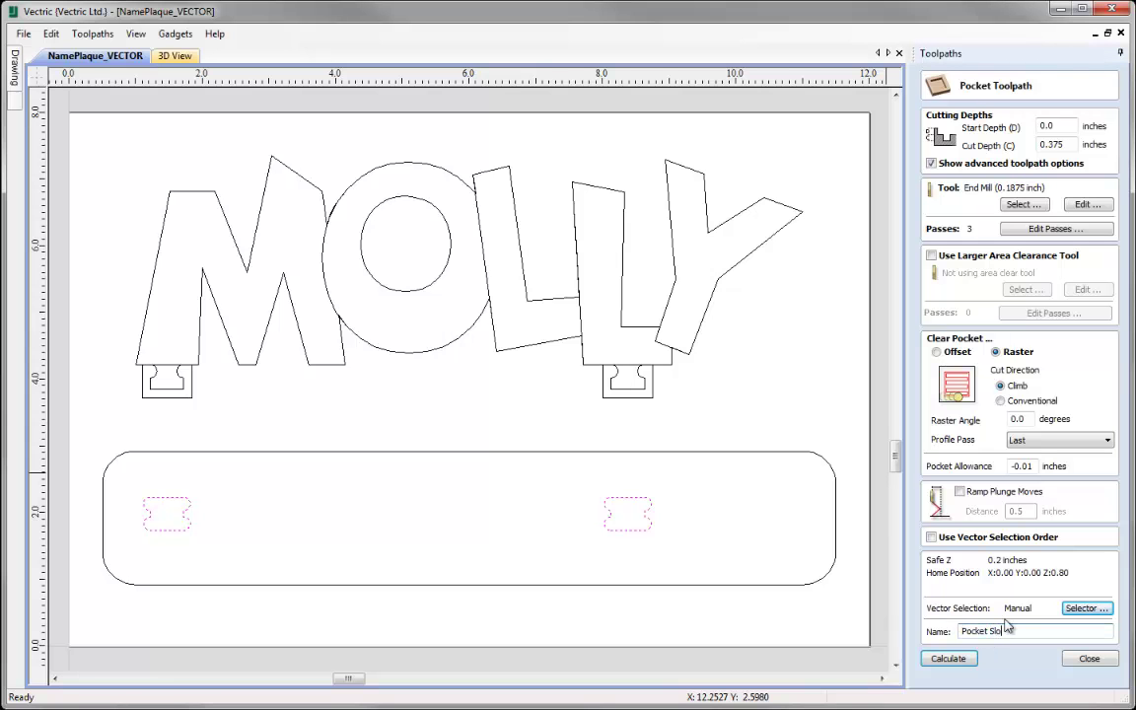
click(950, 659)
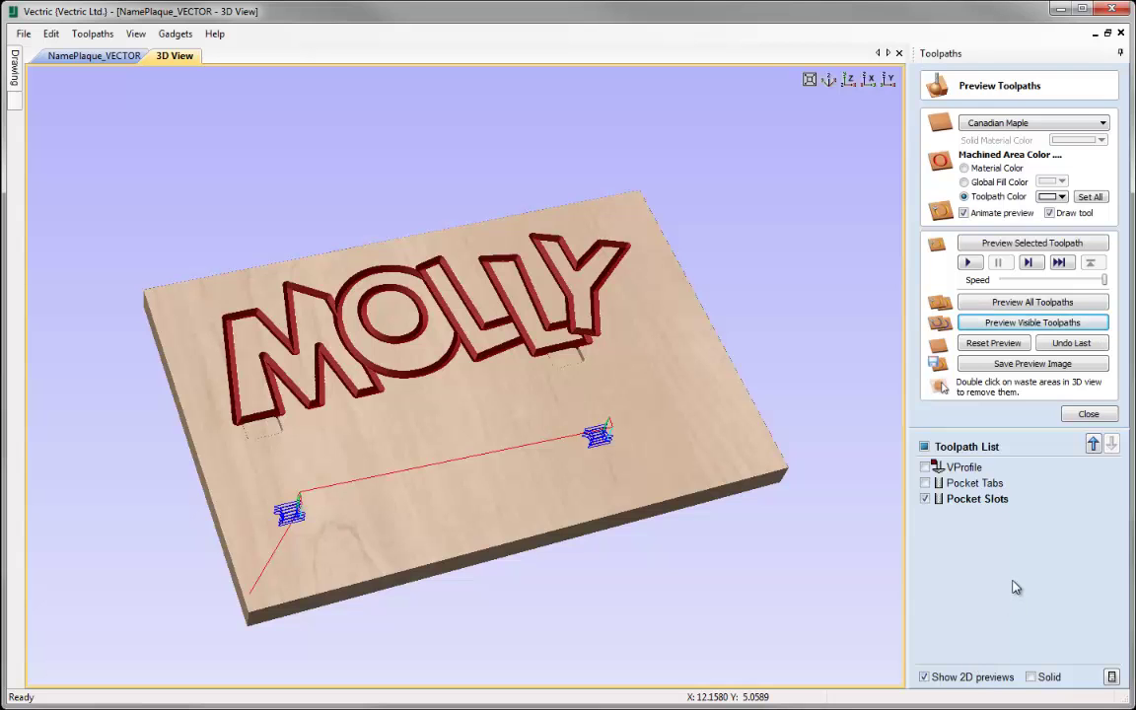
click(1002, 243)
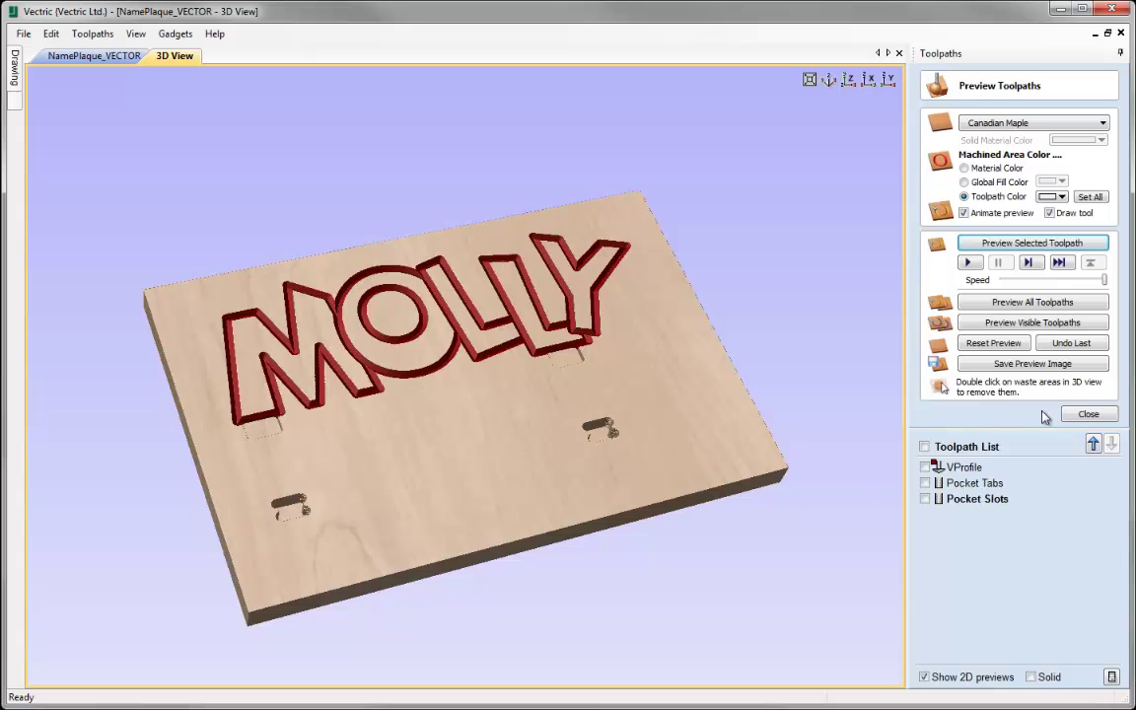
click(1086, 413)
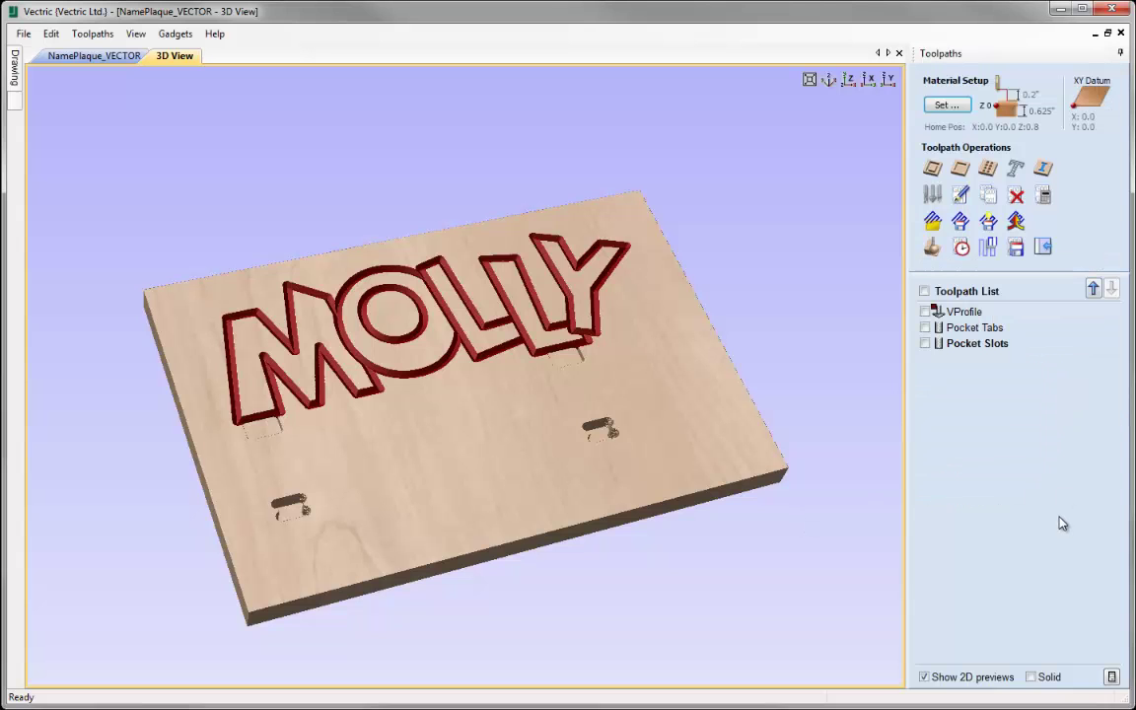
Show the Pocket Slots toolpath in the 2D drawing and examine its tool path inside a slot outline
click(98, 56)
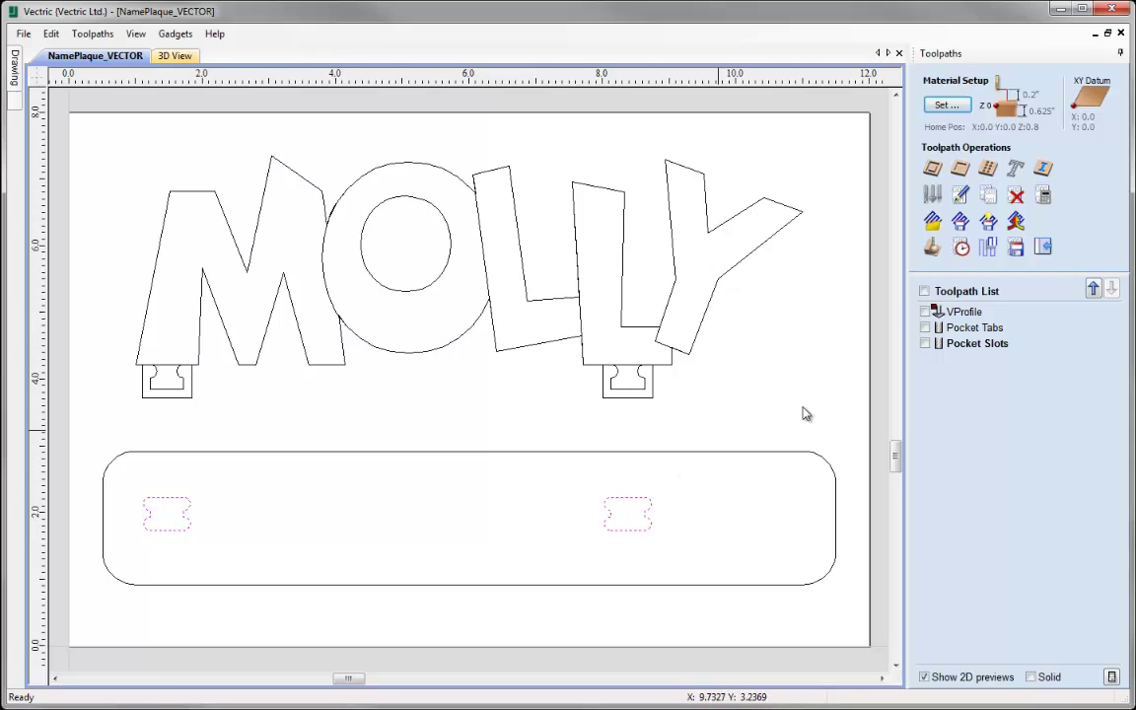
click(923, 343)
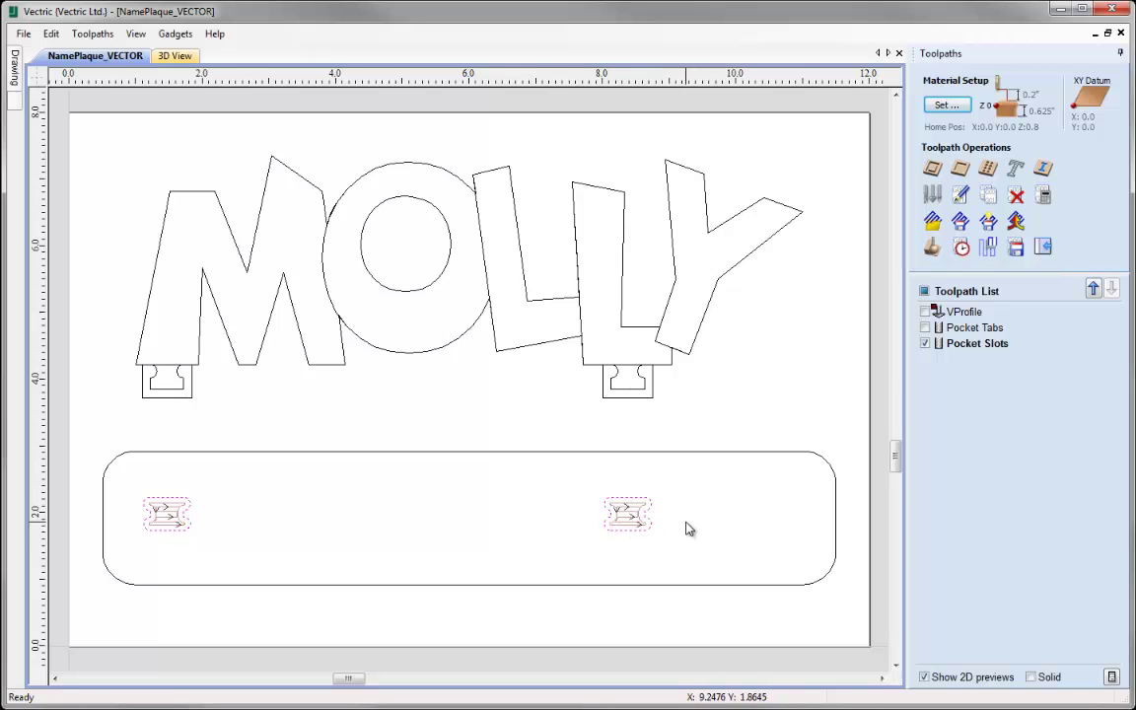
scroll(665, 534, up, 3)
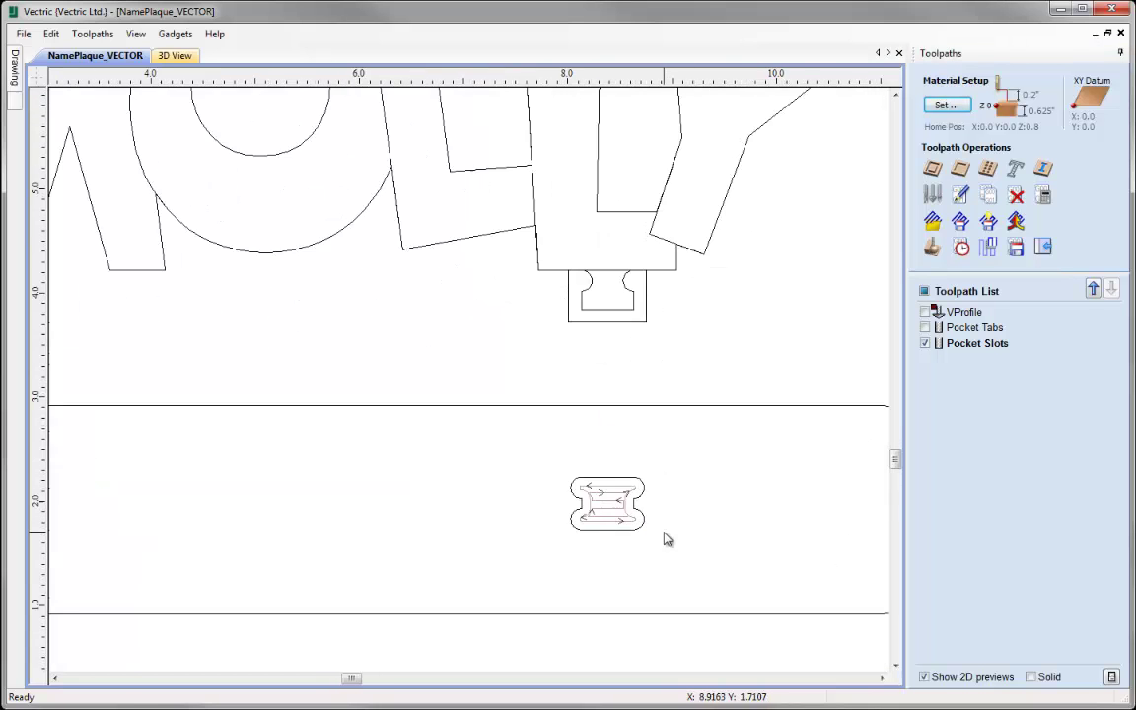
scroll(666, 524, up, 4)
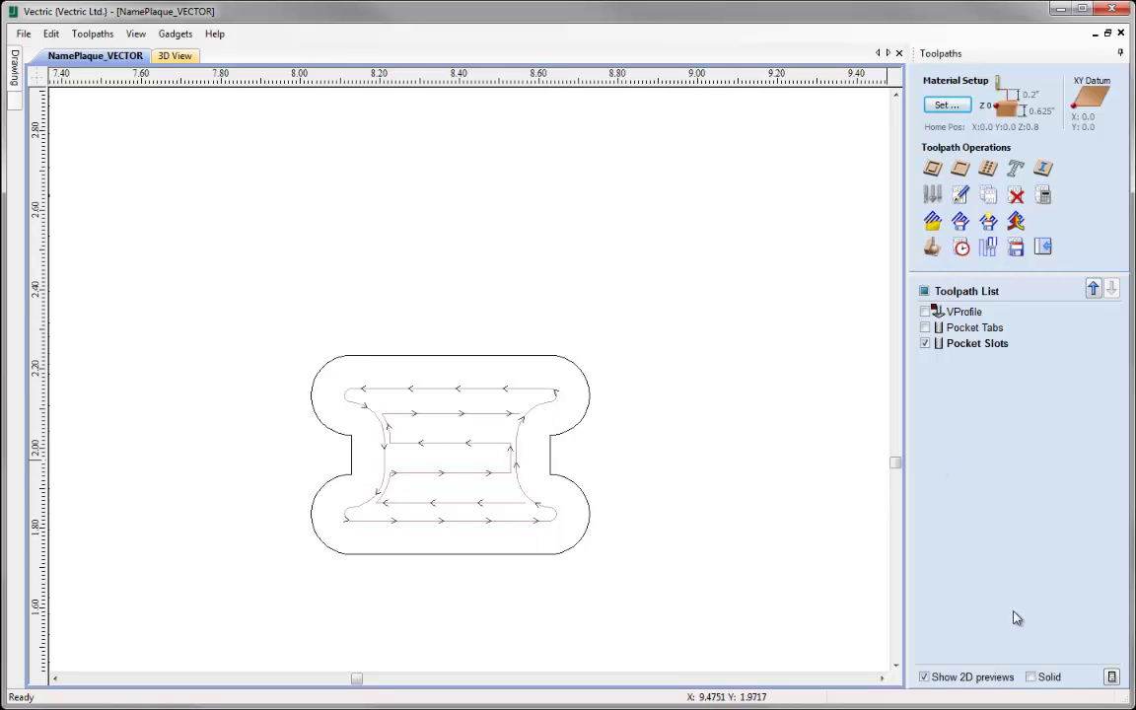
Show the 2D toolpath preview as solid and fit the whole plaque drawing in view
click(1031, 678)
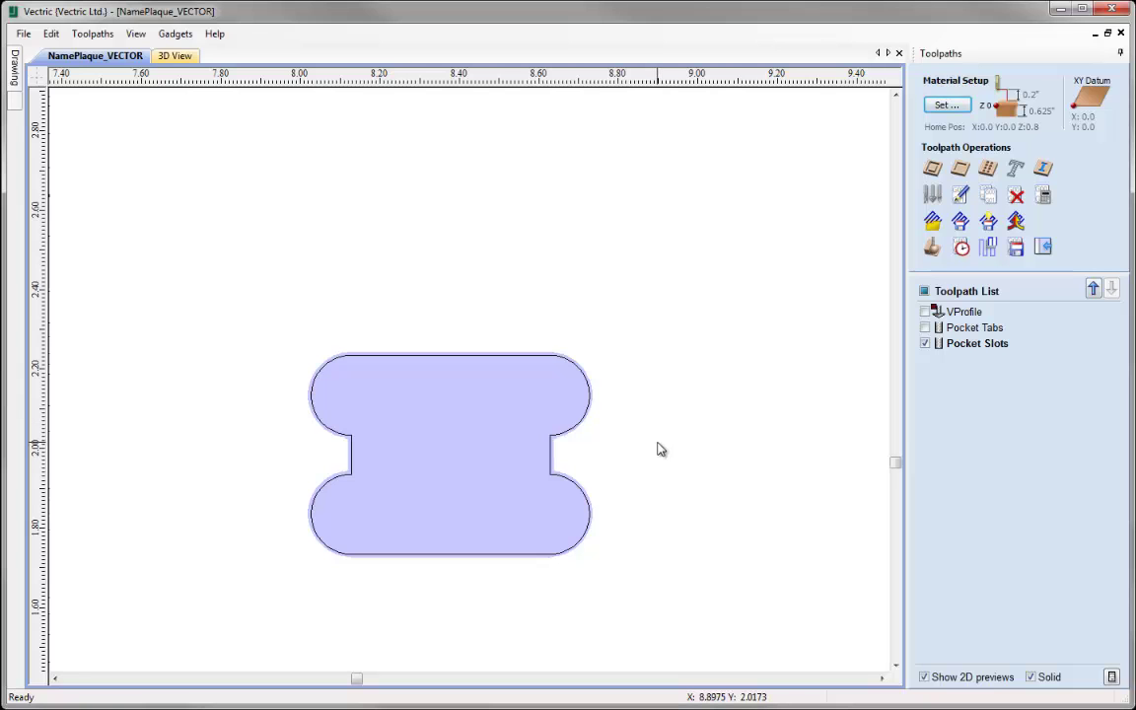
key(F3)
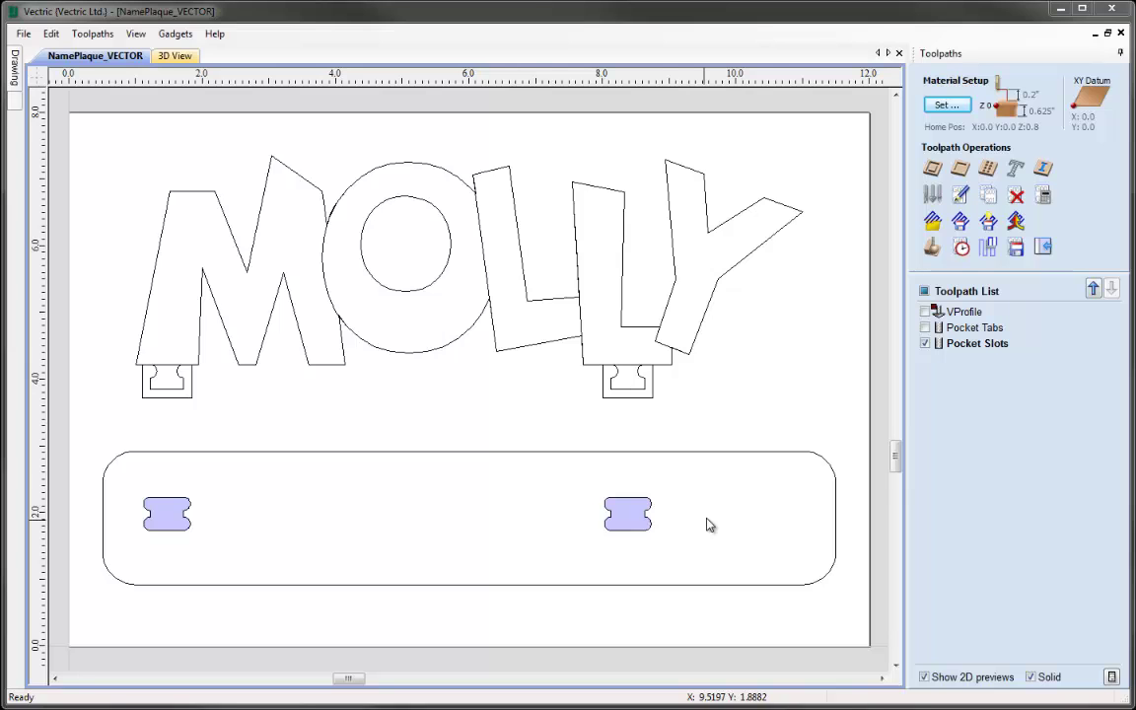
Start a 2D profile toolpath with a cut depth of 0.625 inches
click(932, 171)
click(1051, 135)
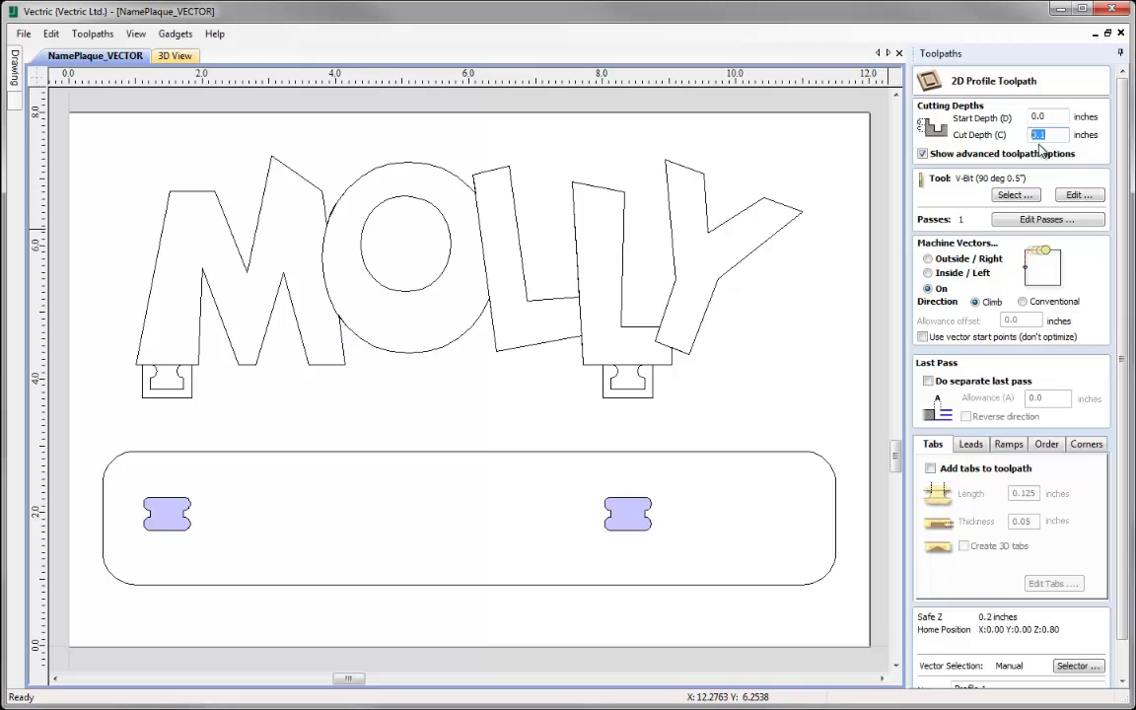
text(2)
key(BackSpace)
text(0.625)
Assign the End Mill (0.1875 inch) to the profile toolpath and machine outside the vectors
click(1015, 194)
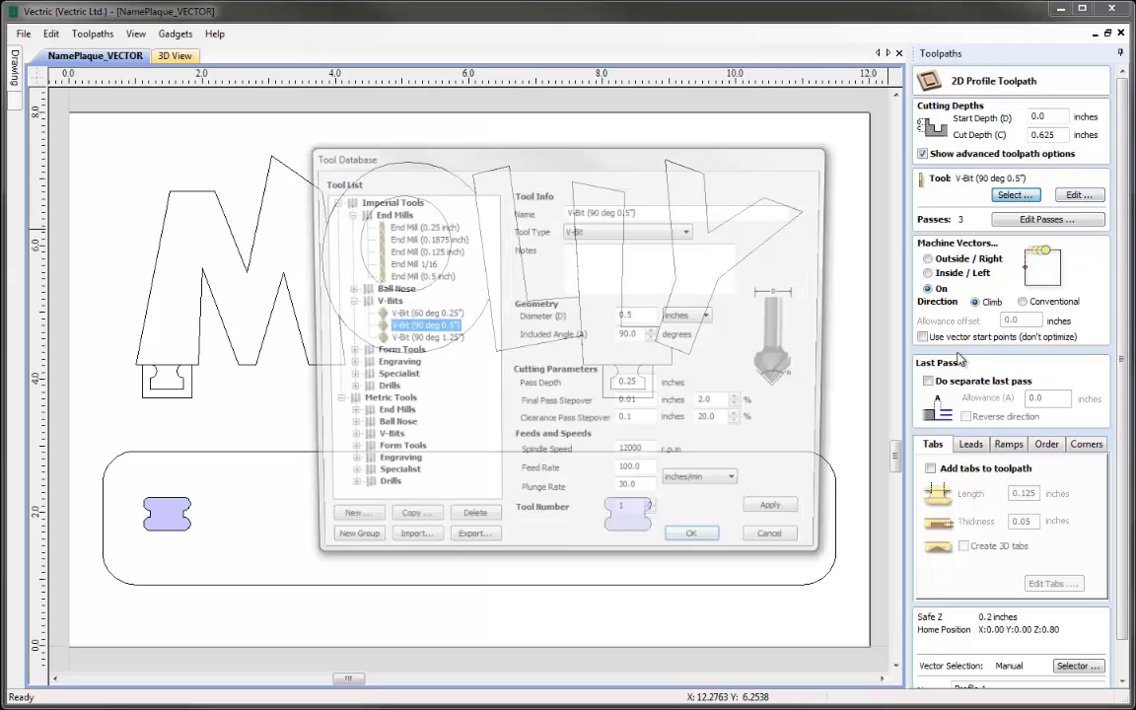
click(415, 238)
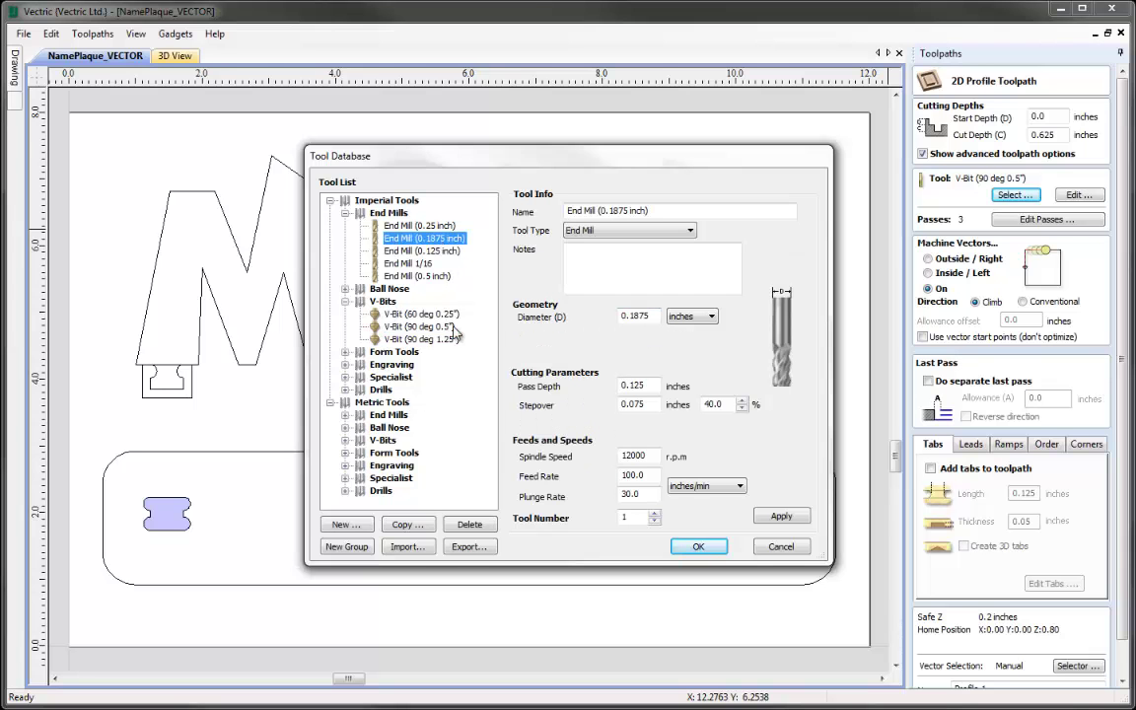
click(699, 546)
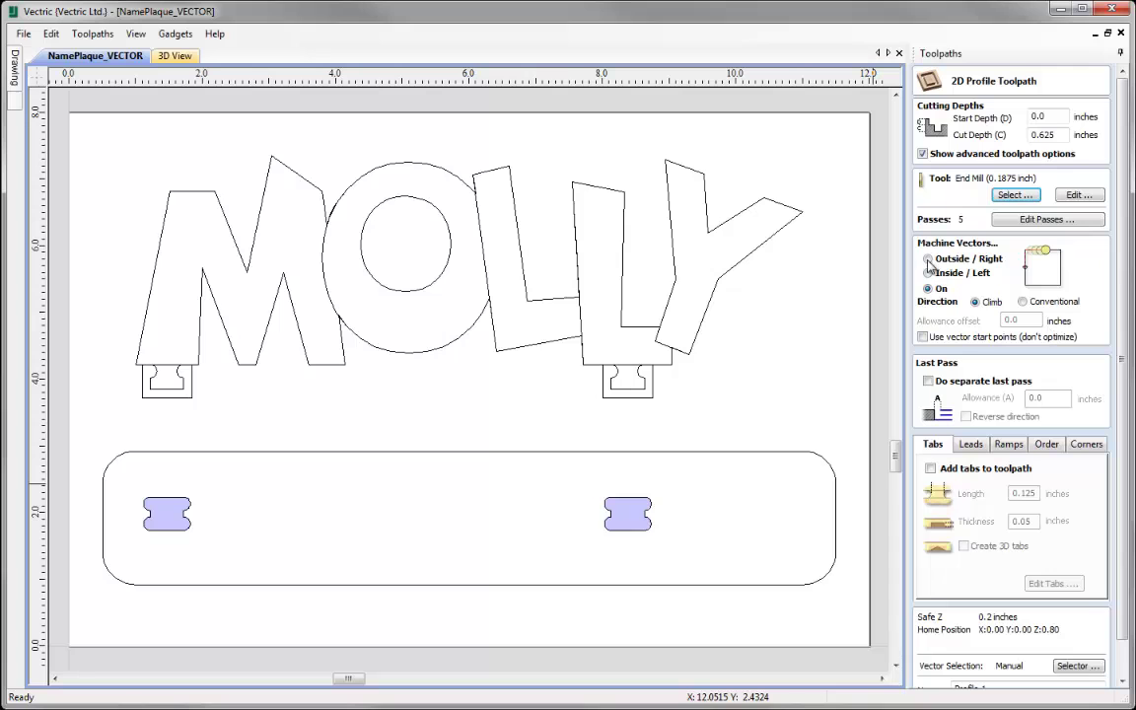
click(929, 259)
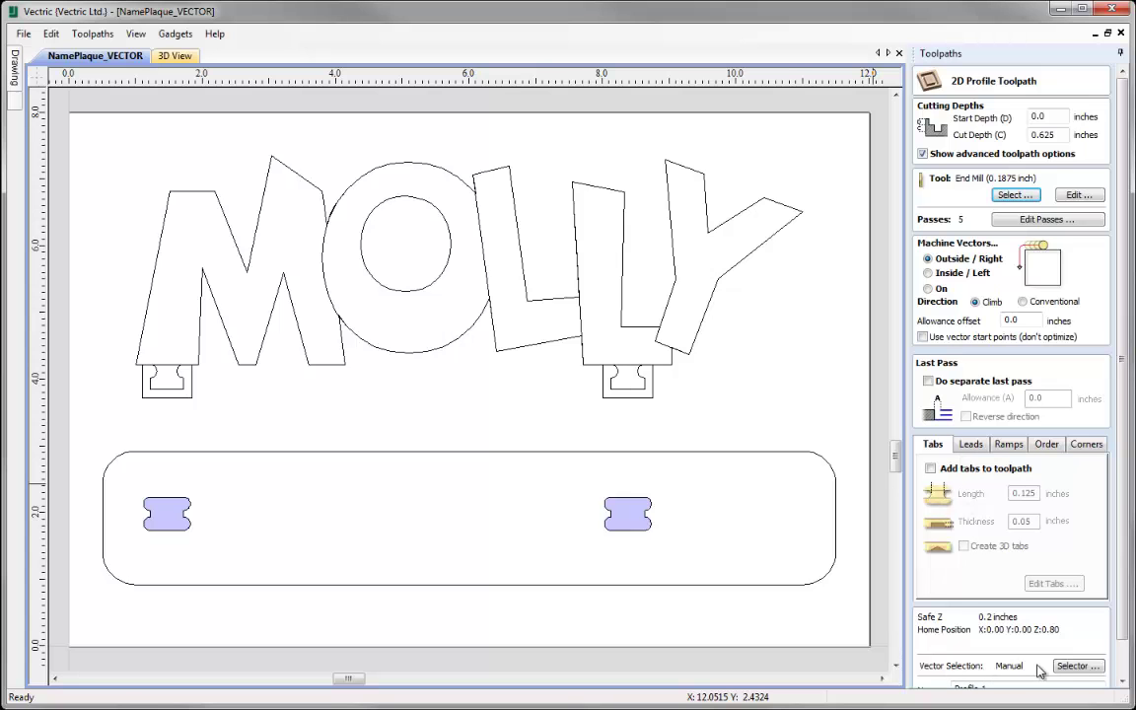
Use the Vector Selector to select only the vectors on the Cutout layer instead of the Slots layer
click(1074, 667)
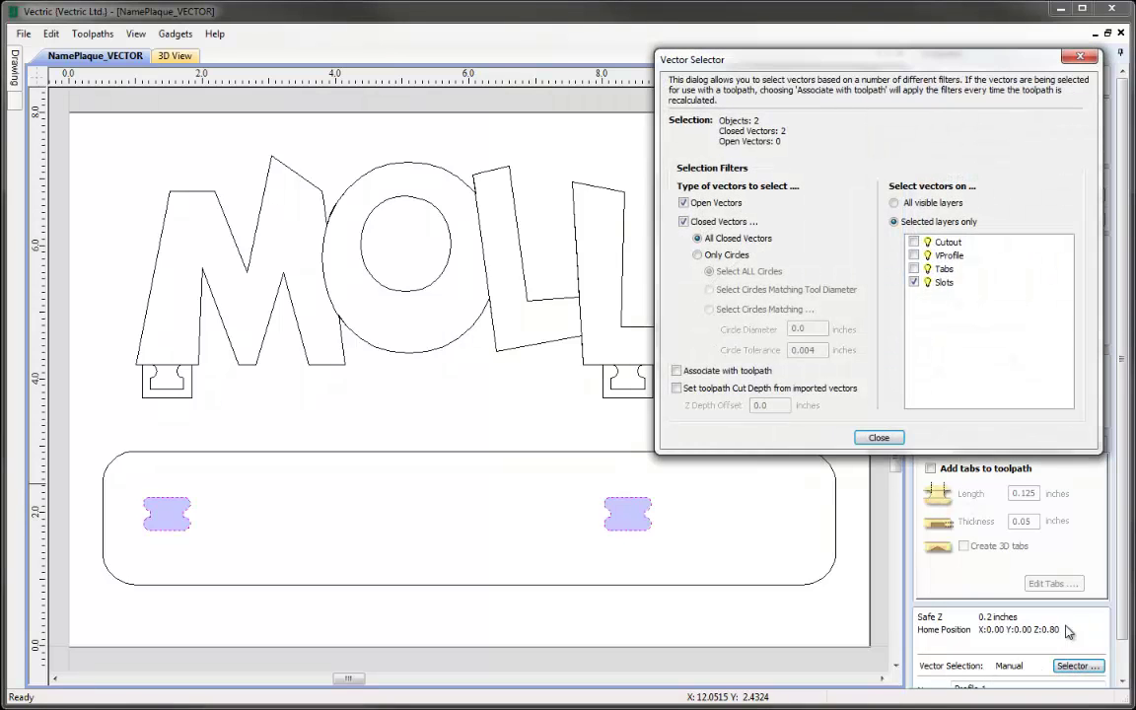
click(914, 283)
click(913, 241)
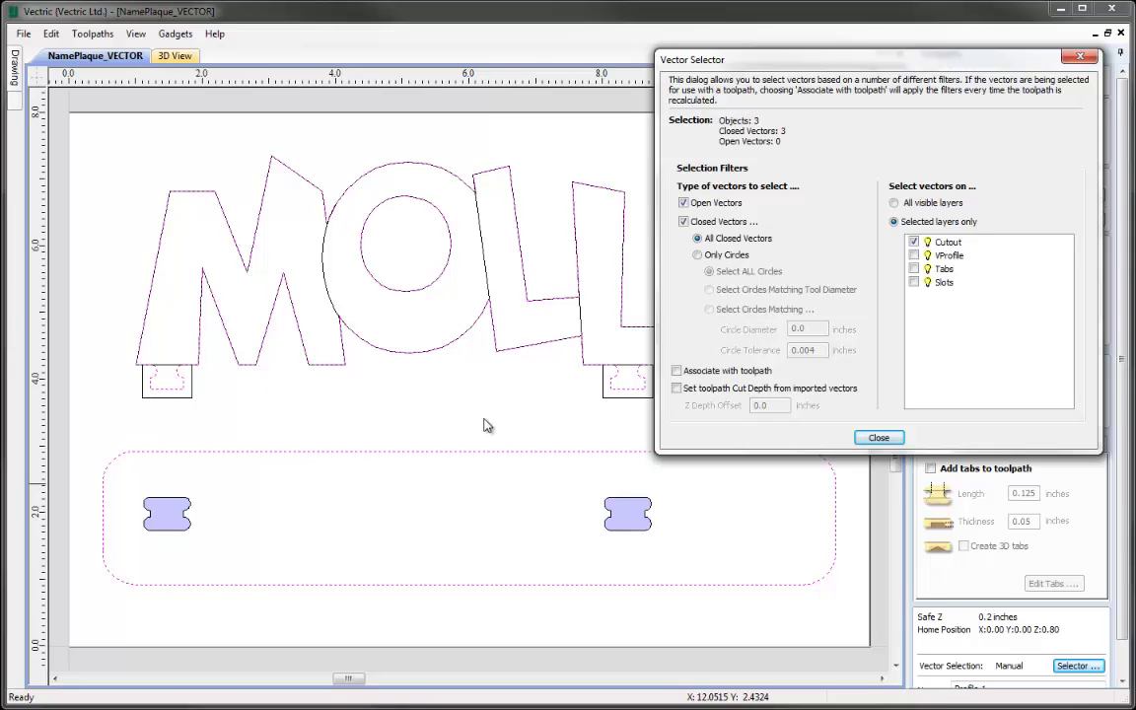
click(878, 436)
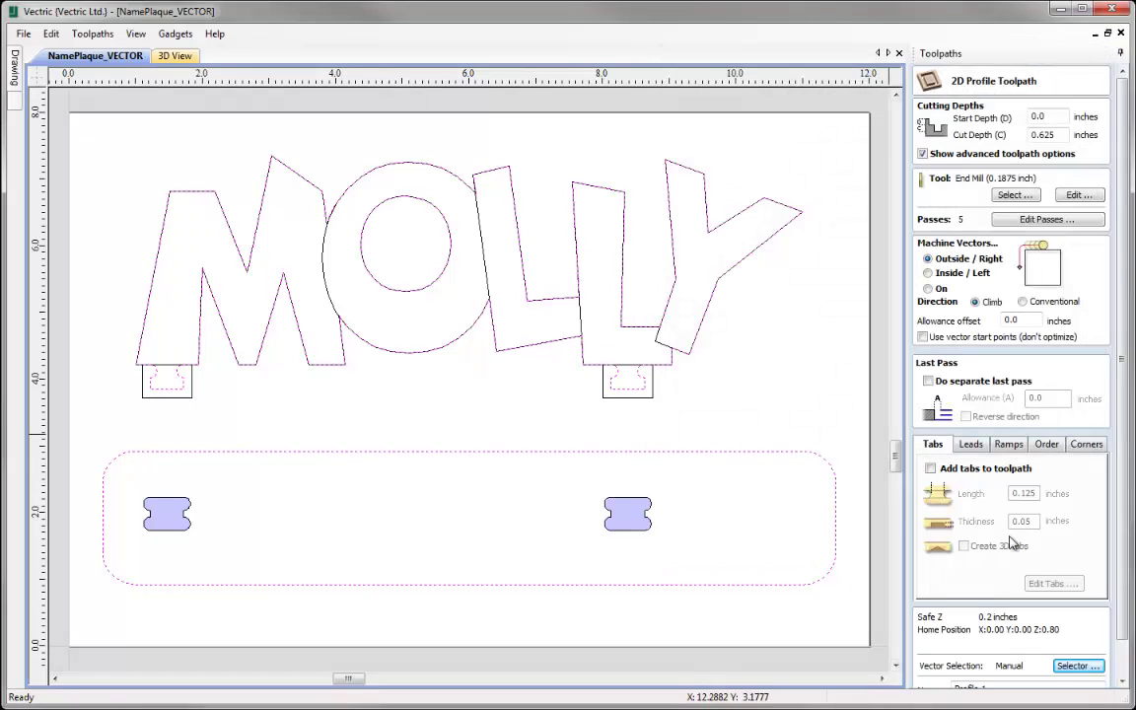
Add tabs to the profile toolpath with a length of 0.2 inches and a thickness of 0.15 inches
click(953, 470)
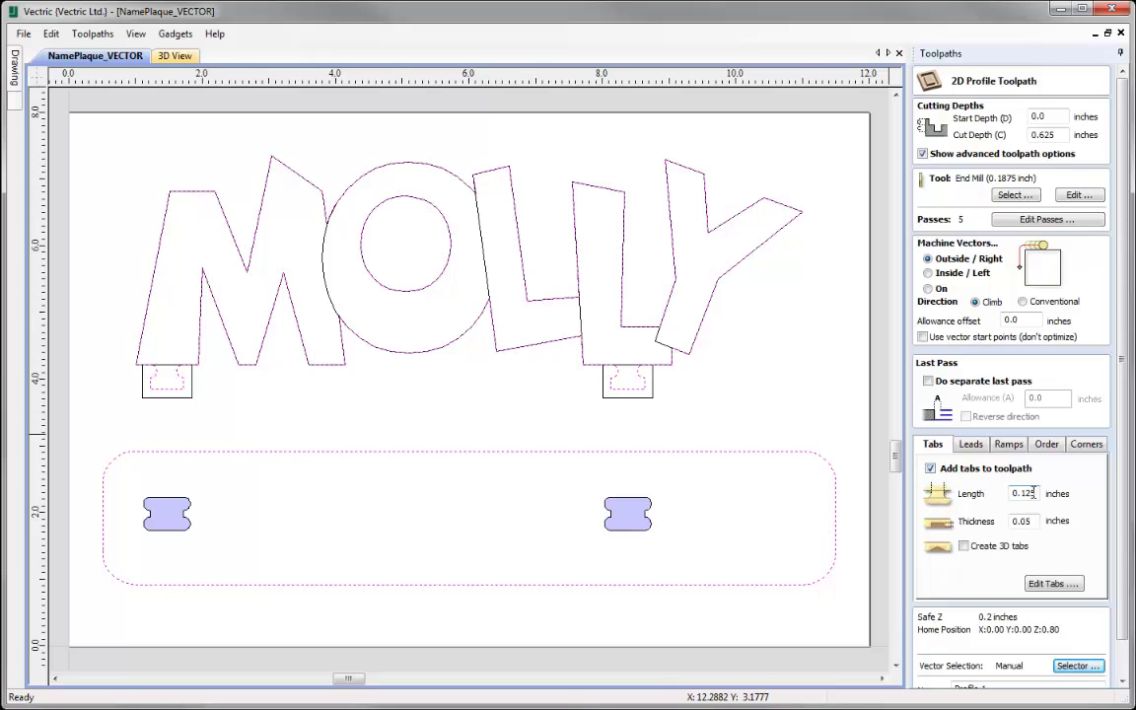
drag(1022, 493, 1043, 496)
text(2)
drag(1033, 522, 1011, 529)
text(0.15)
Place five holding tabs around the MOLLY outline: two on the M, one on each L and one on the Y
click(1051, 585)
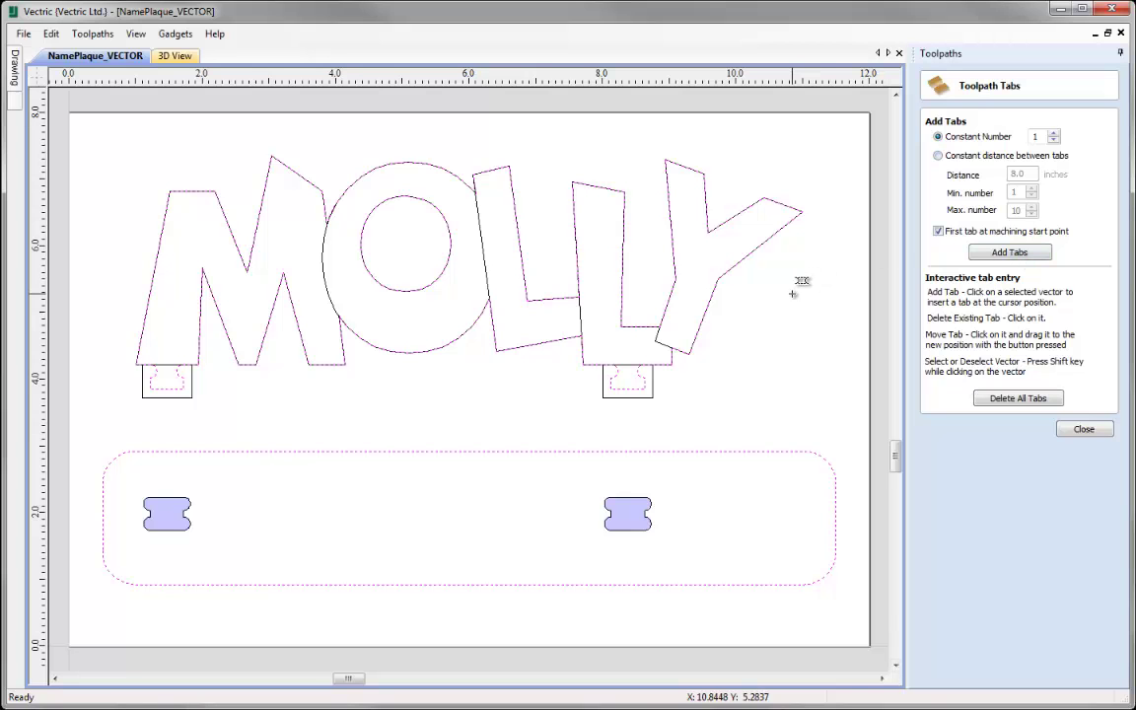
click(153, 279)
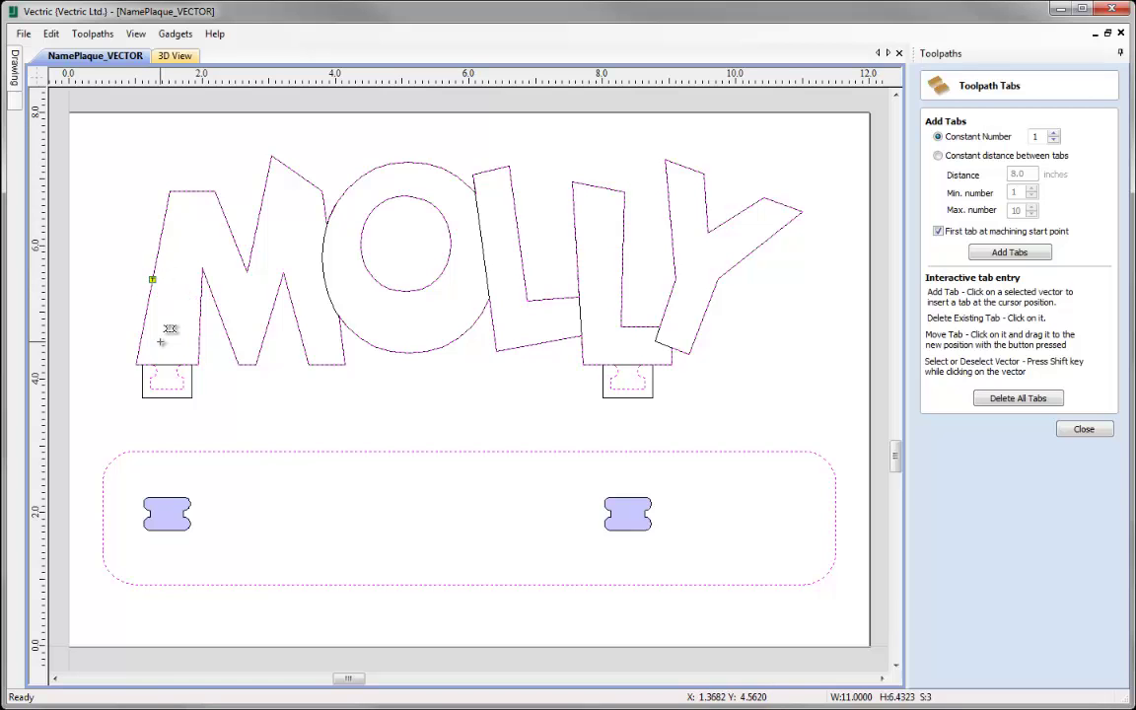
click(304, 174)
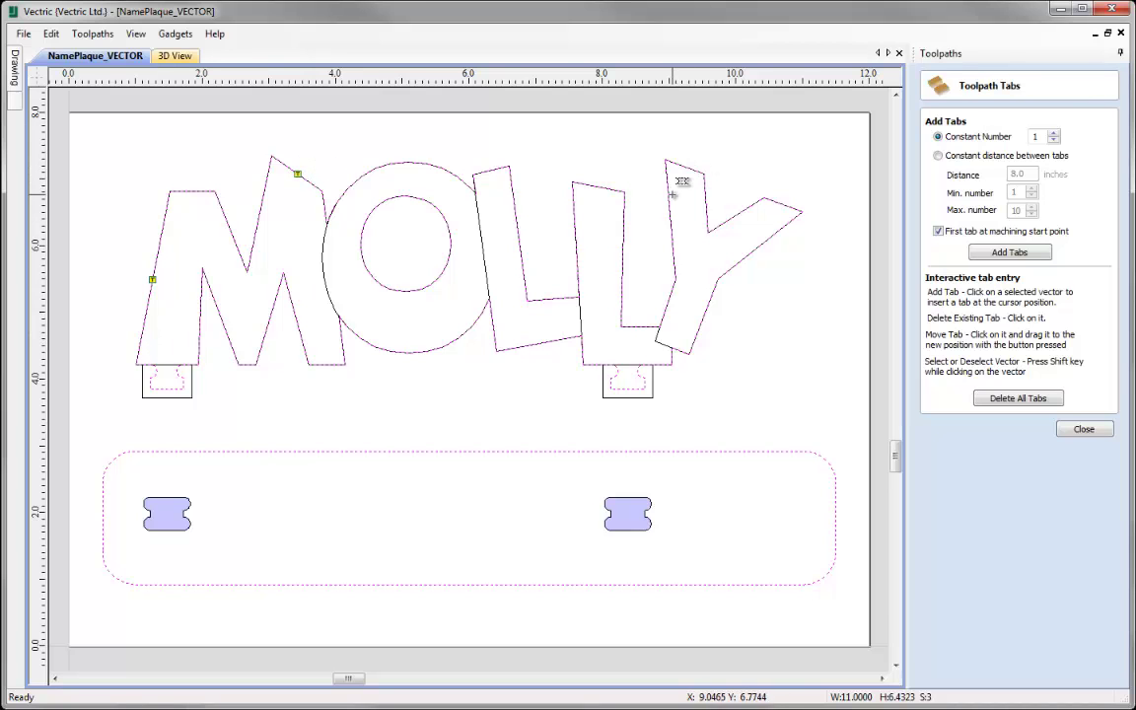
click(604, 176)
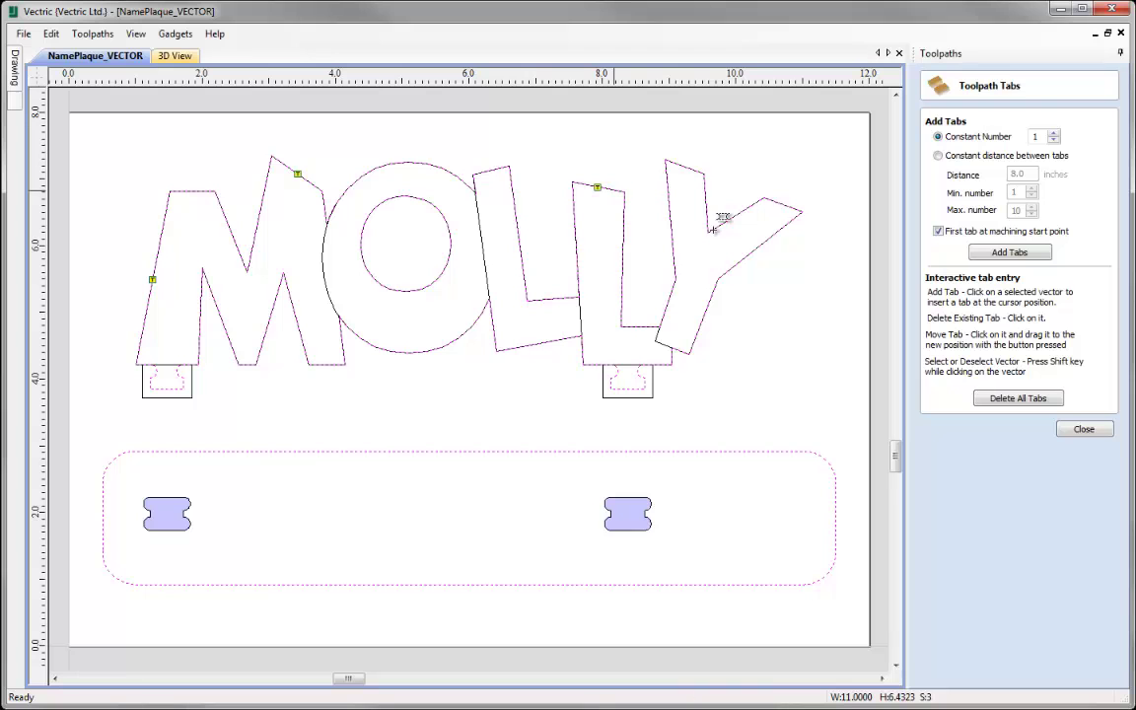
click(776, 226)
click(523, 345)
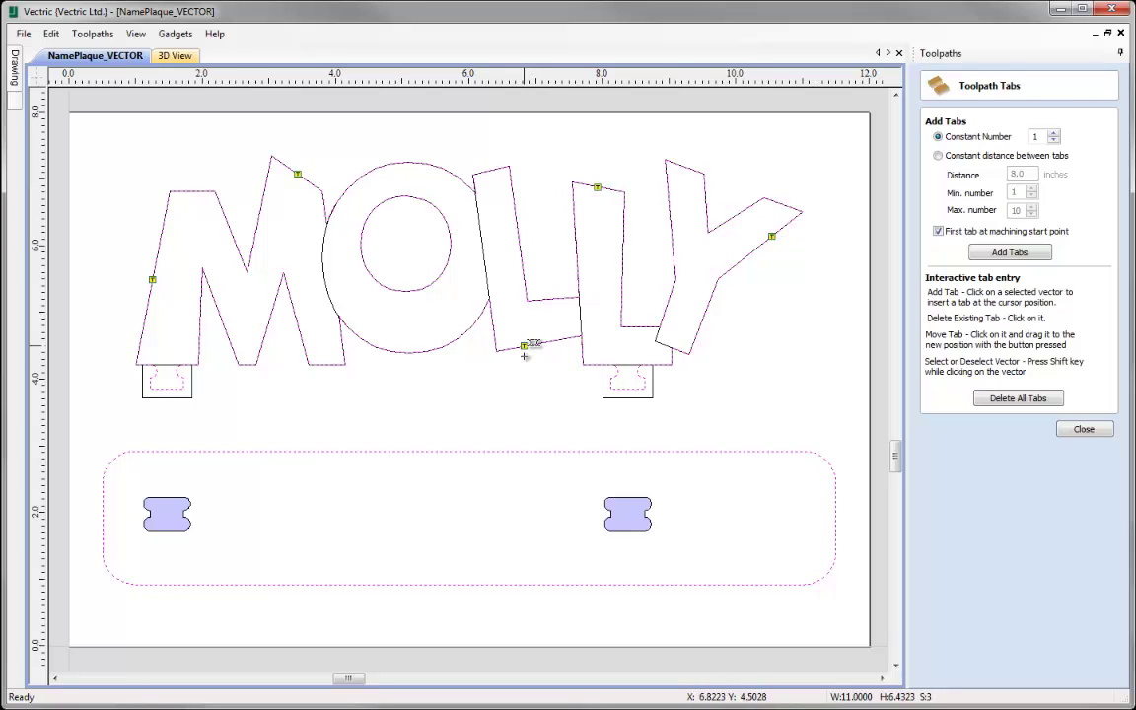
Place four holding tabs on the rounded base plate, two on each long edge, and finish editing the tabs
click(220, 450)
click(725, 451)
click(685, 585)
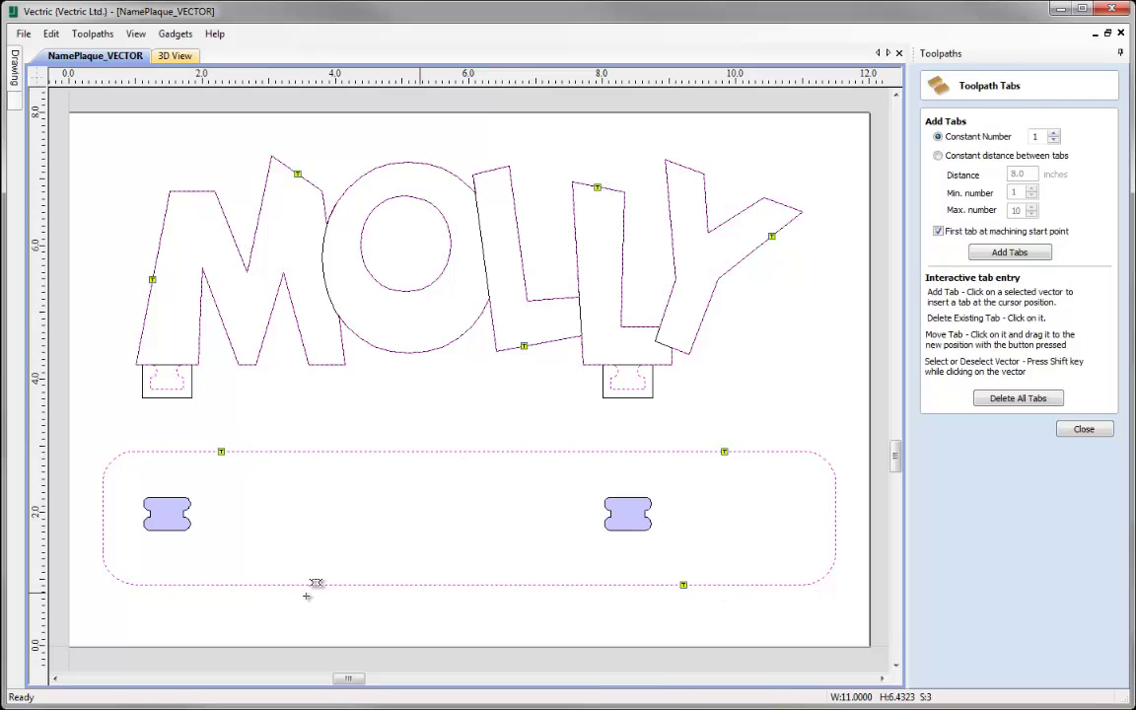
click(271, 584)
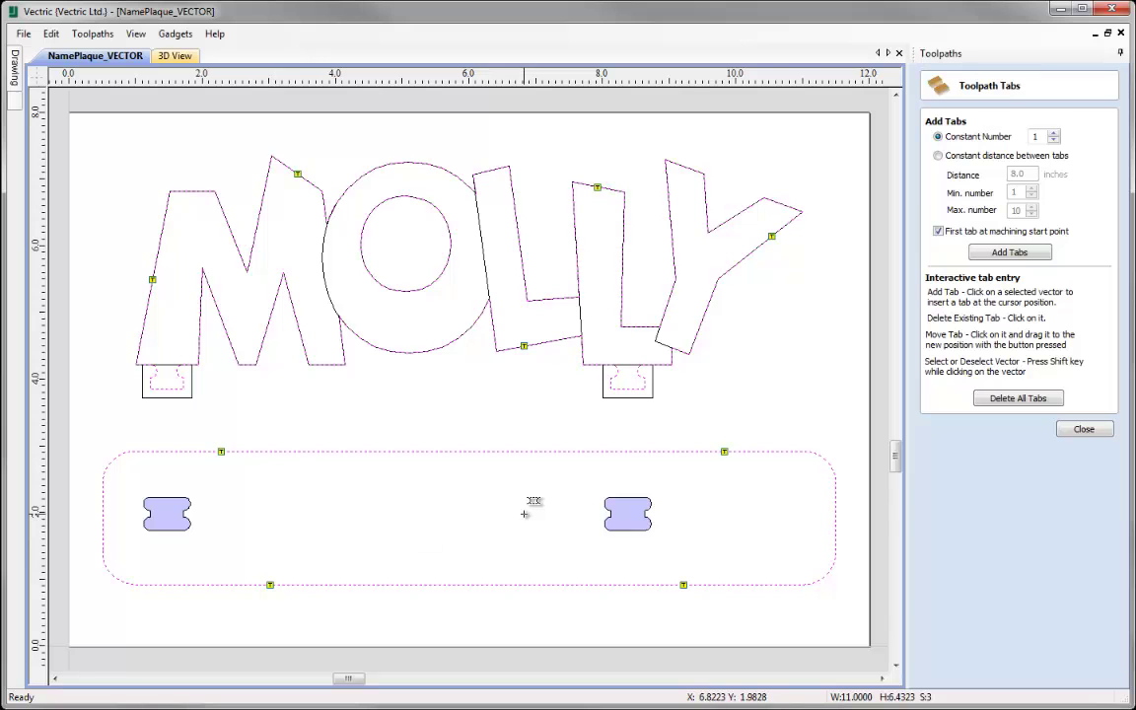
click(1083, 429)
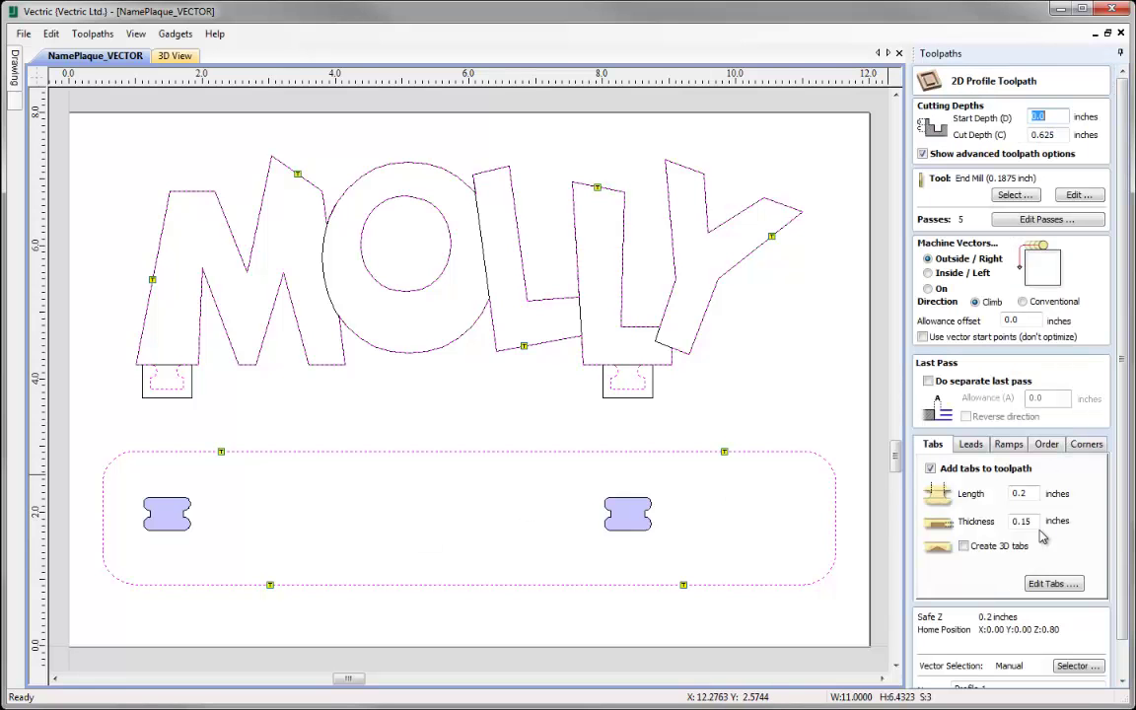
Calculate the profile toolpath as Profile Cutout, preview it in 3D and examine the cutout and its tabs from above
scroll(1124, 592, down, 1)
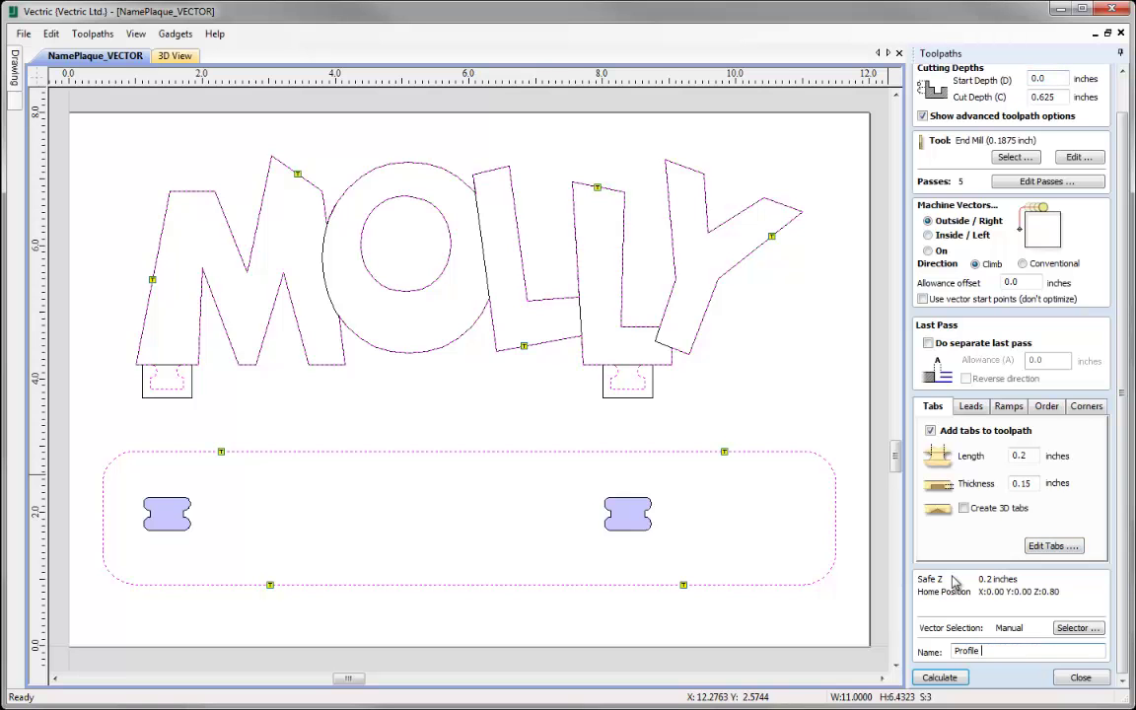
click(940, 678)
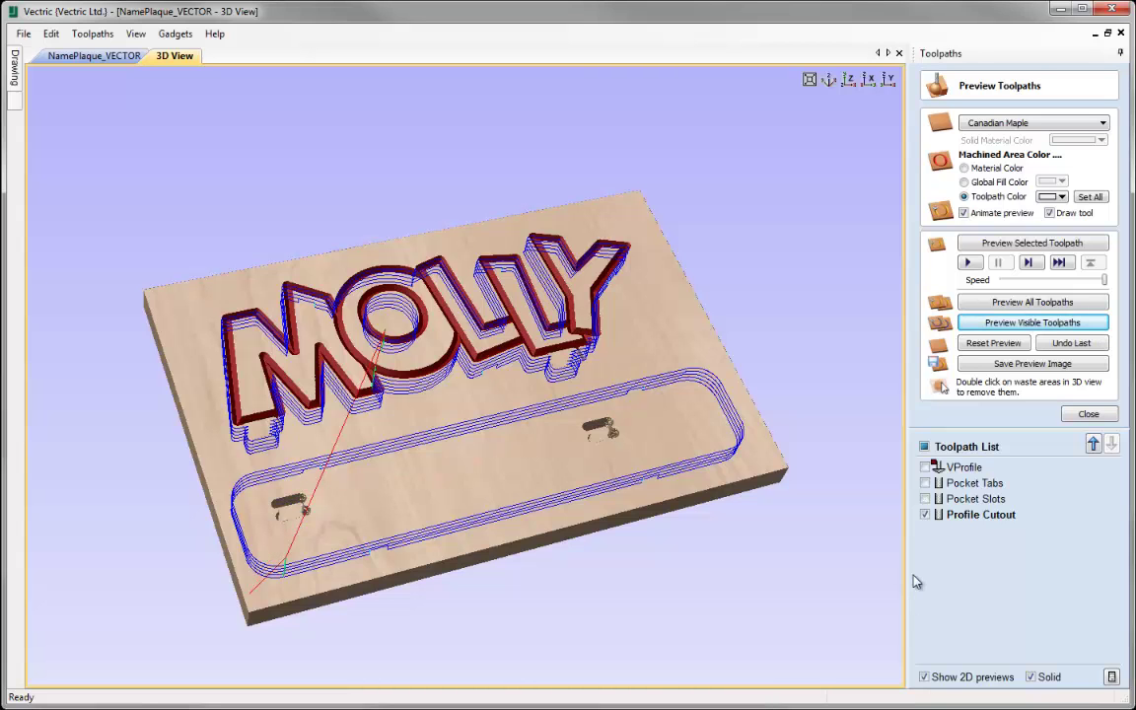
click(971, 247)
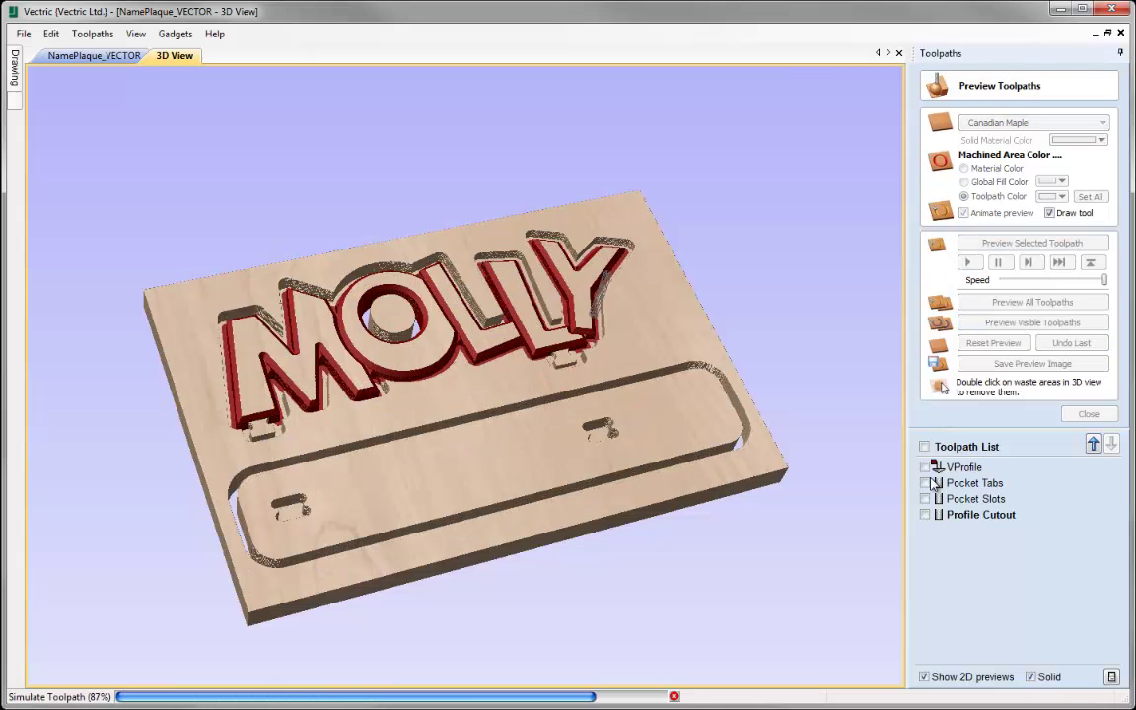
drag(641, 426, 465, 434)
scroll(440, 386, up, 5)
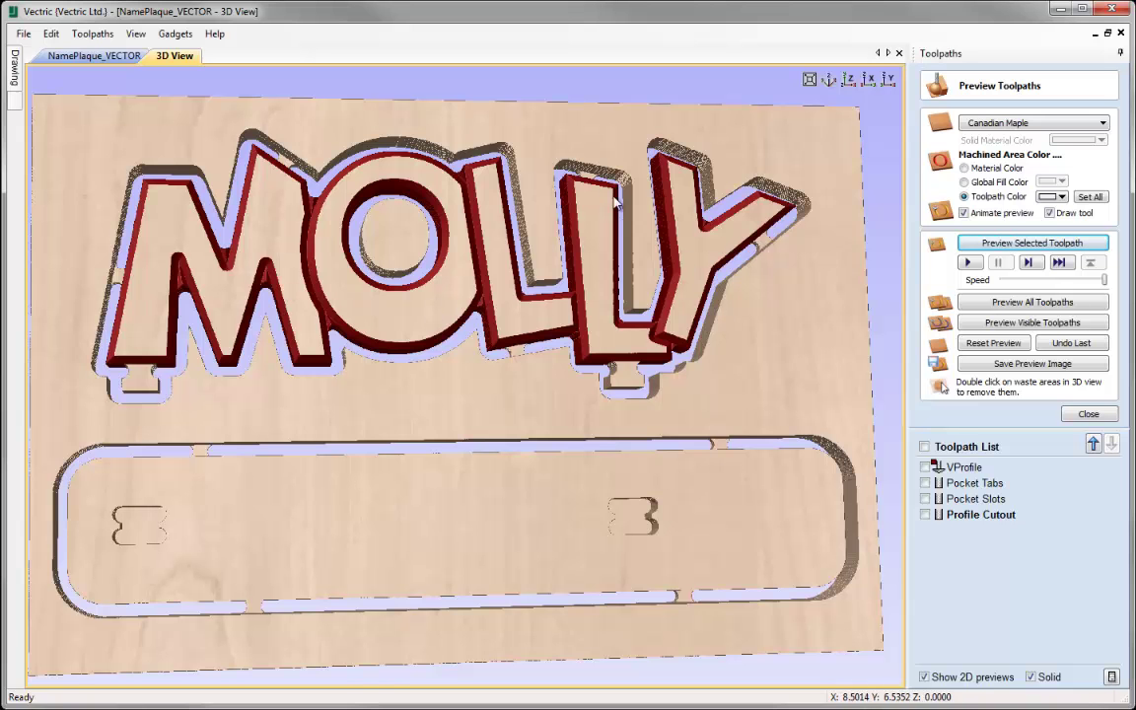
mouse_move(441, 381)
mouse_down()
mouse_move(435, 405)
mouse_move(421, 386)
mouse_up()
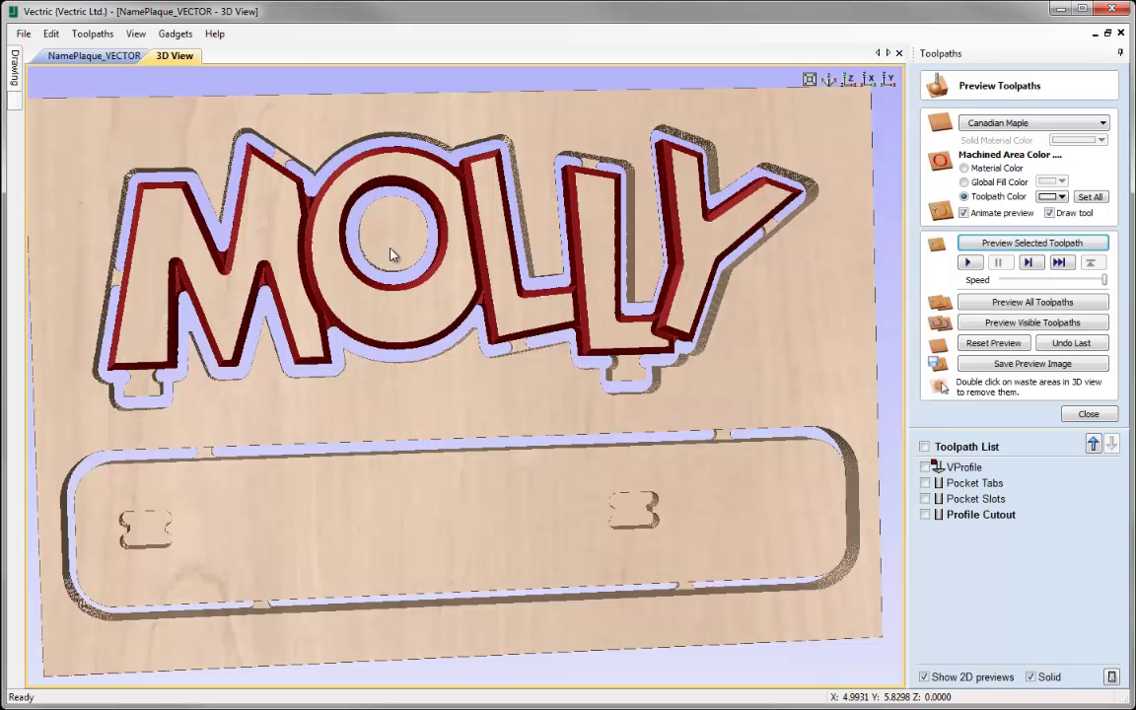
Reopen the Profile Cutout toolpath and add two tabs to the inner outline of the O, at its top and bottom
click(983, 515)
double_click(989, 516)
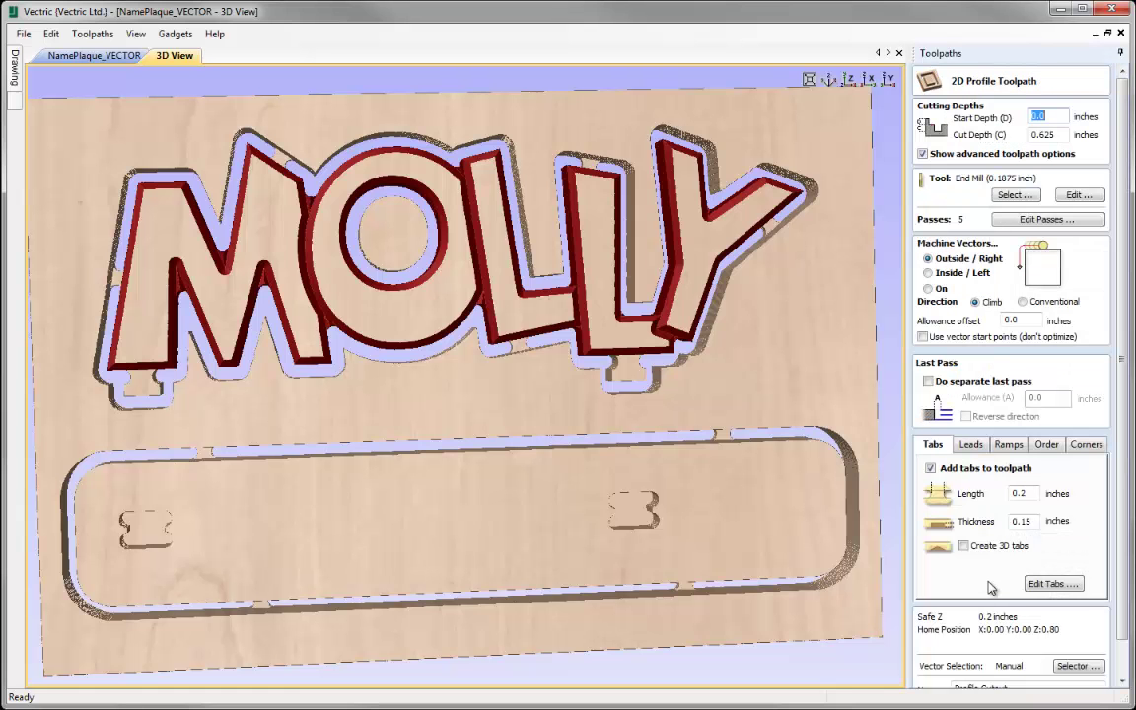
click(1052, 584)
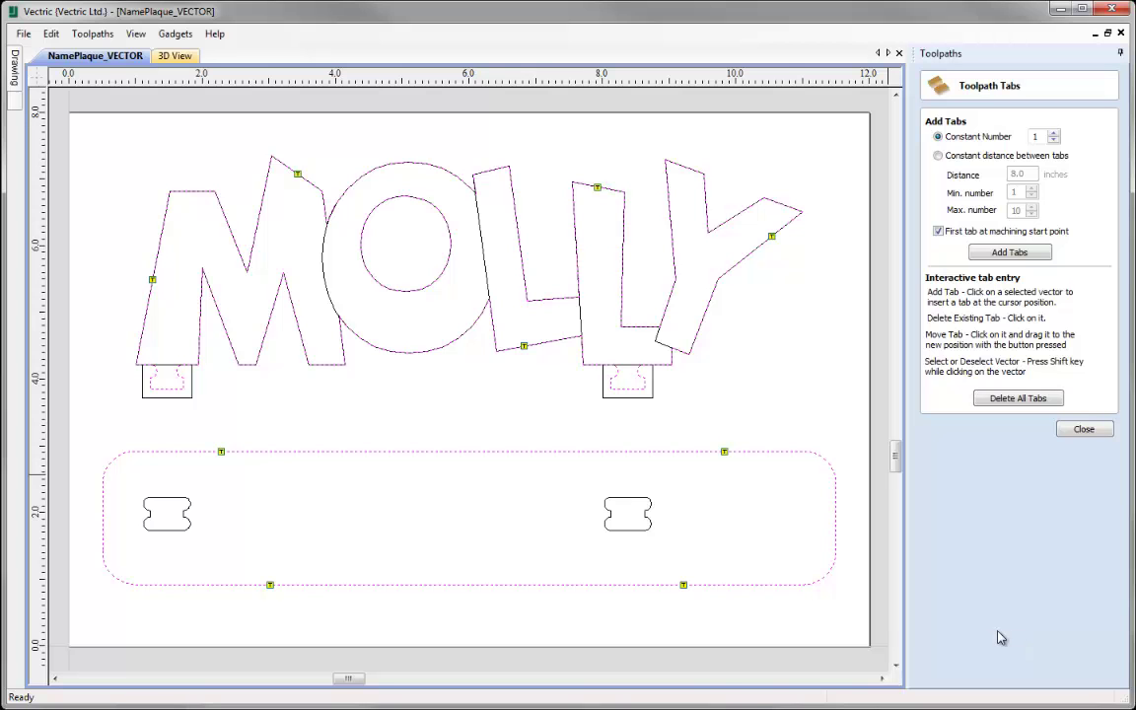
shift+click(404, 197)
click(405, 291)
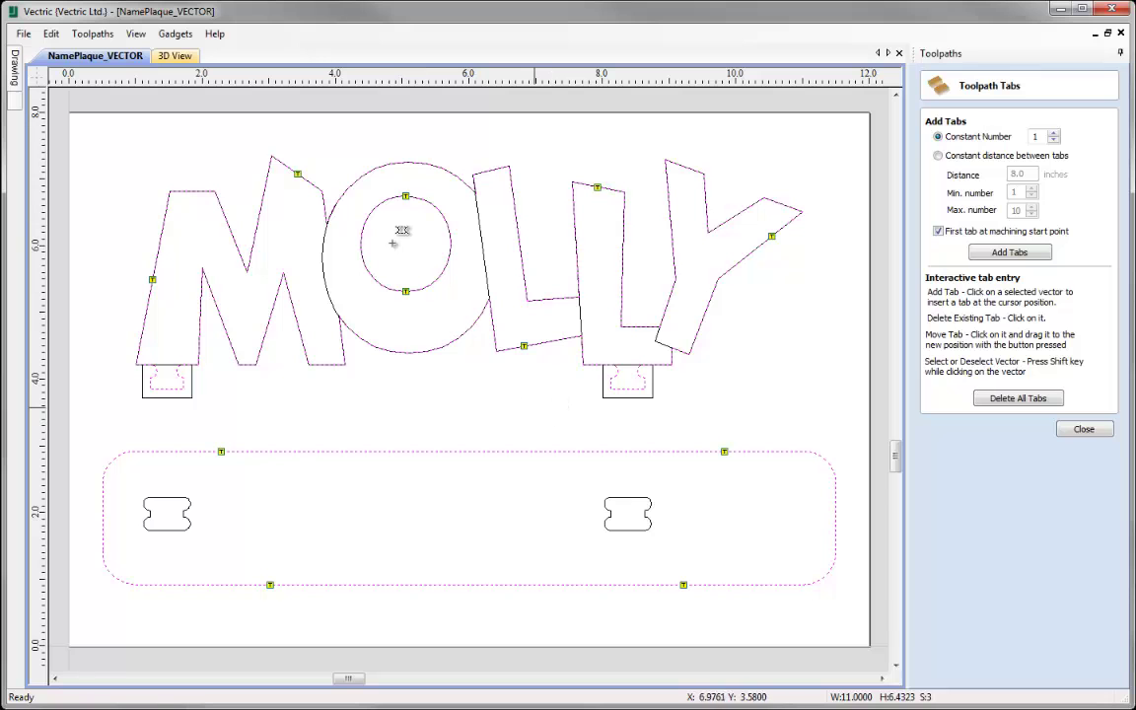
click(1082, 428)
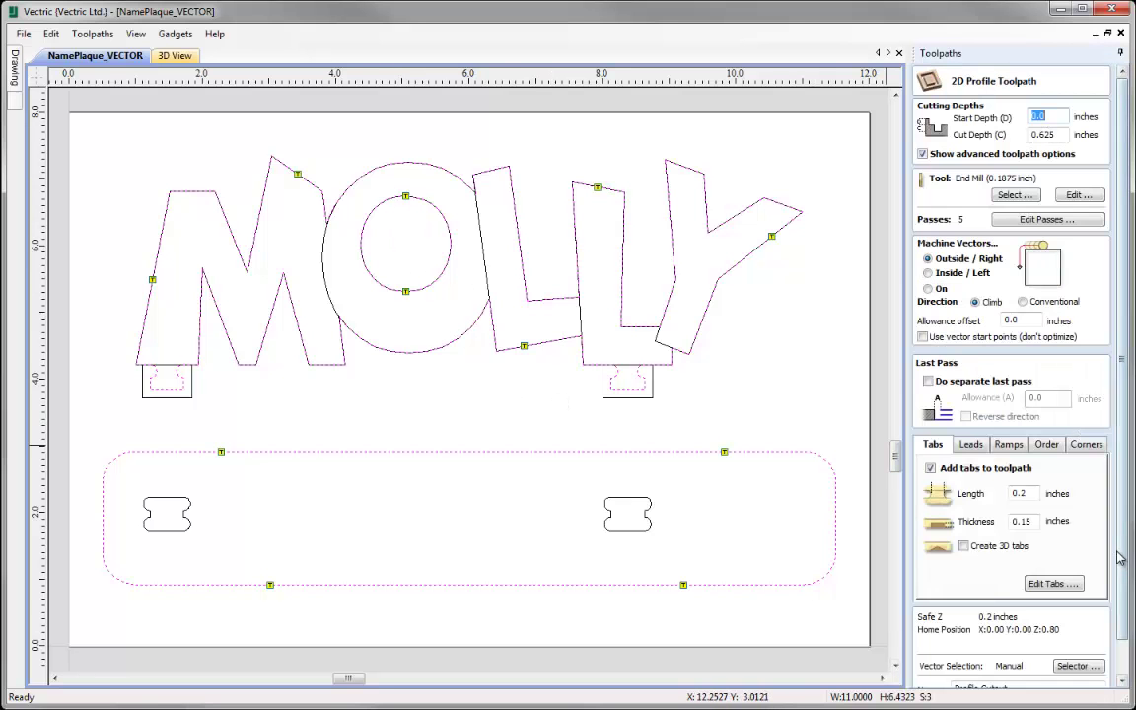
Recalculate the Profile Cutout toolpath, reset the preview and simulate all toolpaths, examining the result in an isometric view
scroll(1128, 594, down, 1)
click(938, 681)
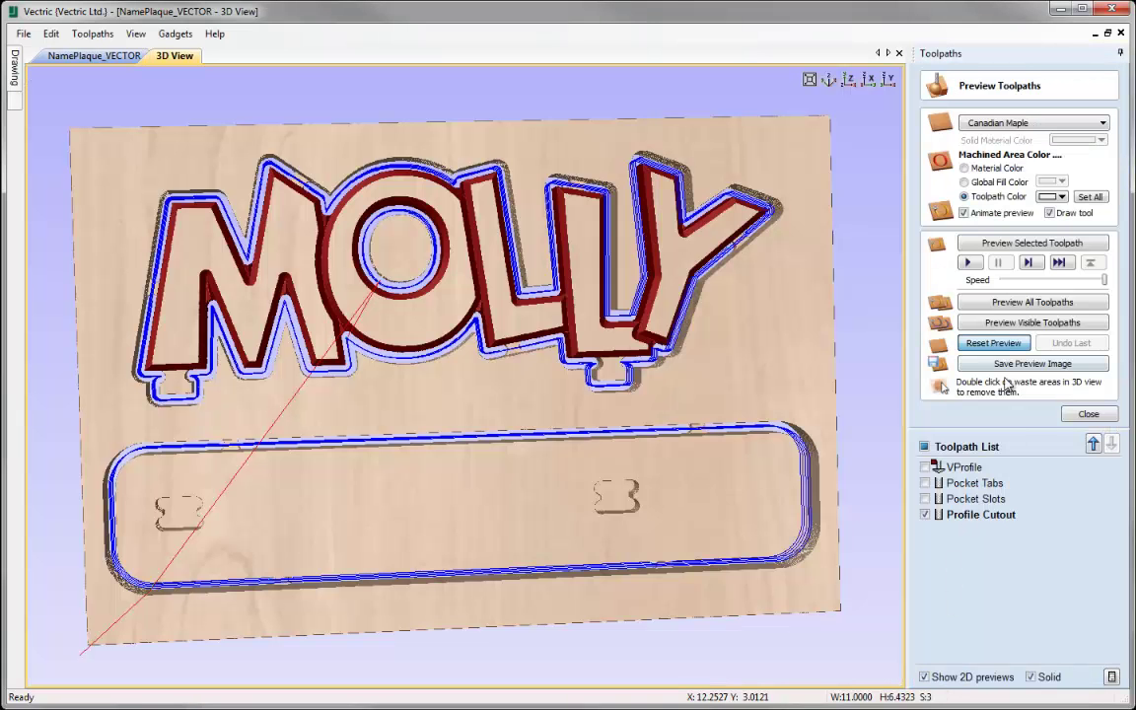
click(996, 344)
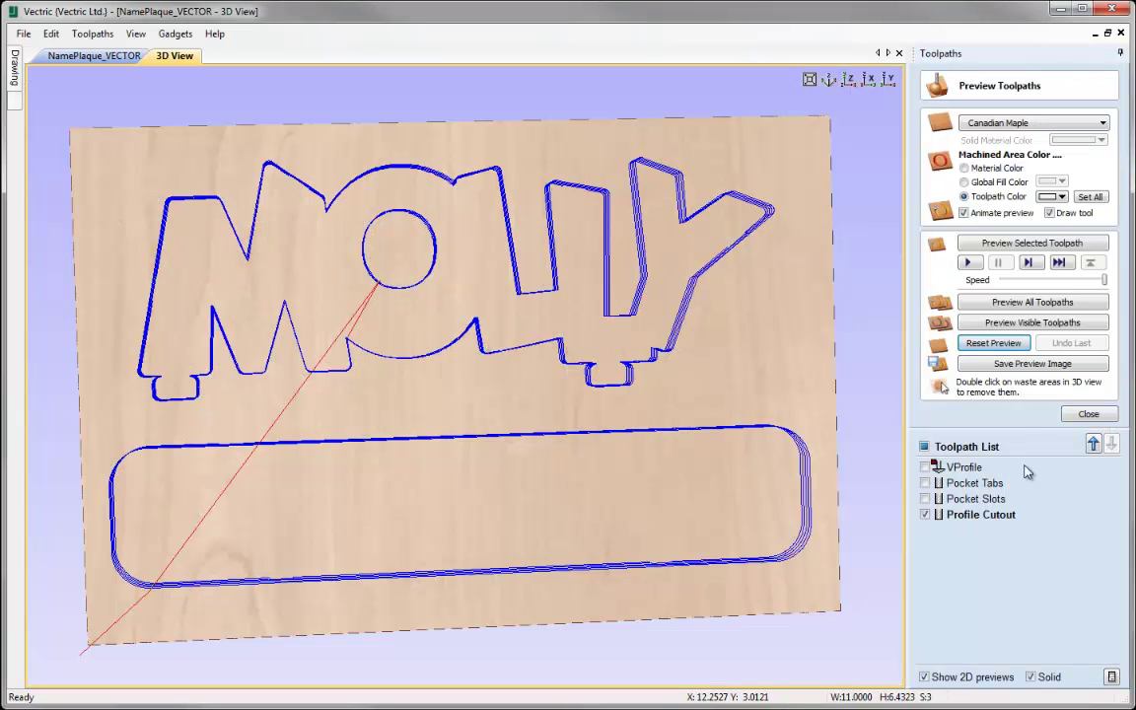
click(1017, 304)
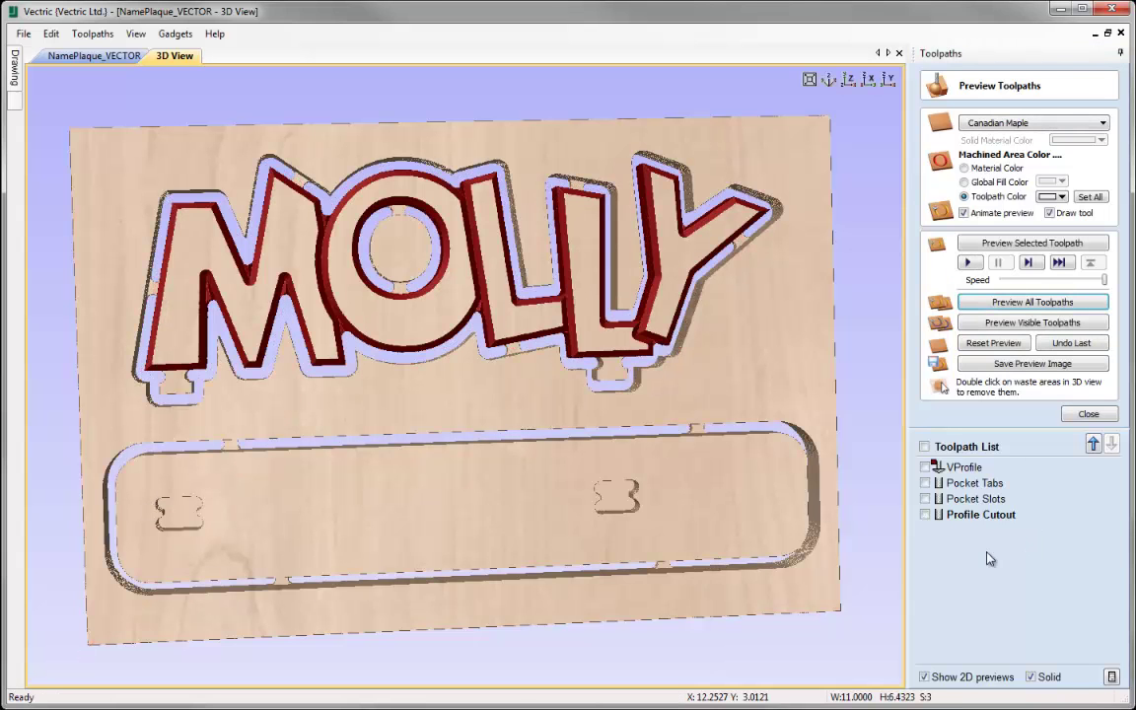
mouse_move(485, 398)
mouse_down()
mouse_move(399, 455)
mouse_move(472, 540)
mouse_move(598, 485)
mouse_move(538, 469)
mouse_move(552, 378)
mouse_move(366, 356)
mouse_move(394, 316)
mouse_move(378, 358)
mouse_move(487, 396)
mouse_up()
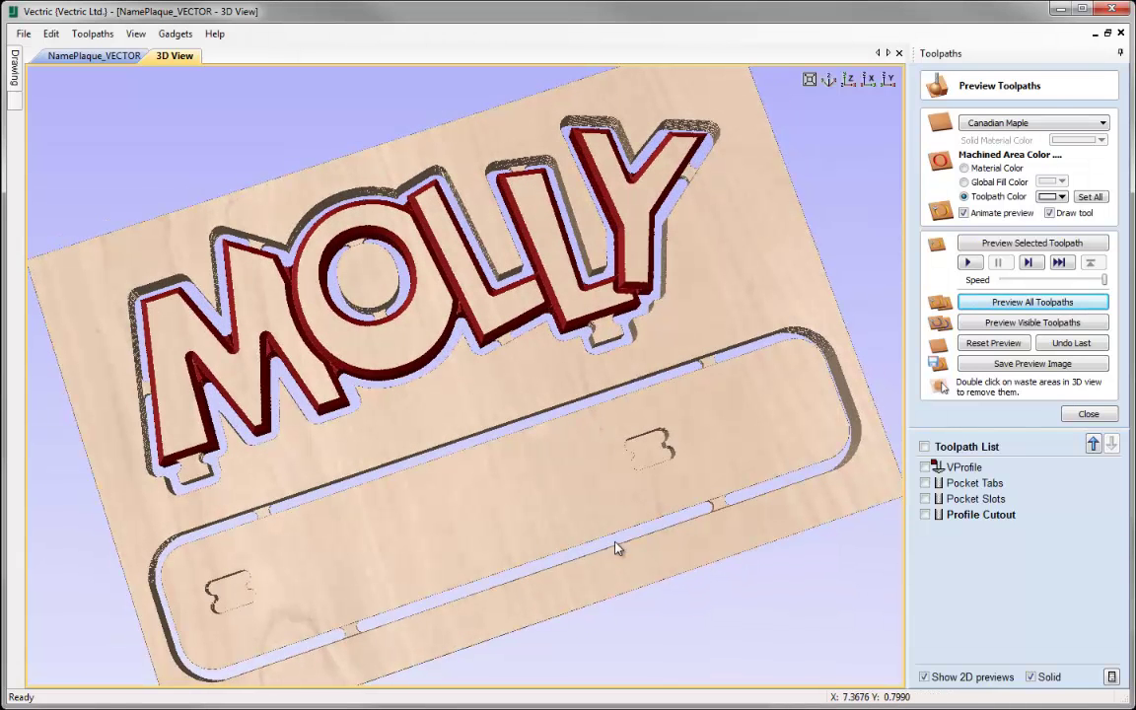
click(828, 83)
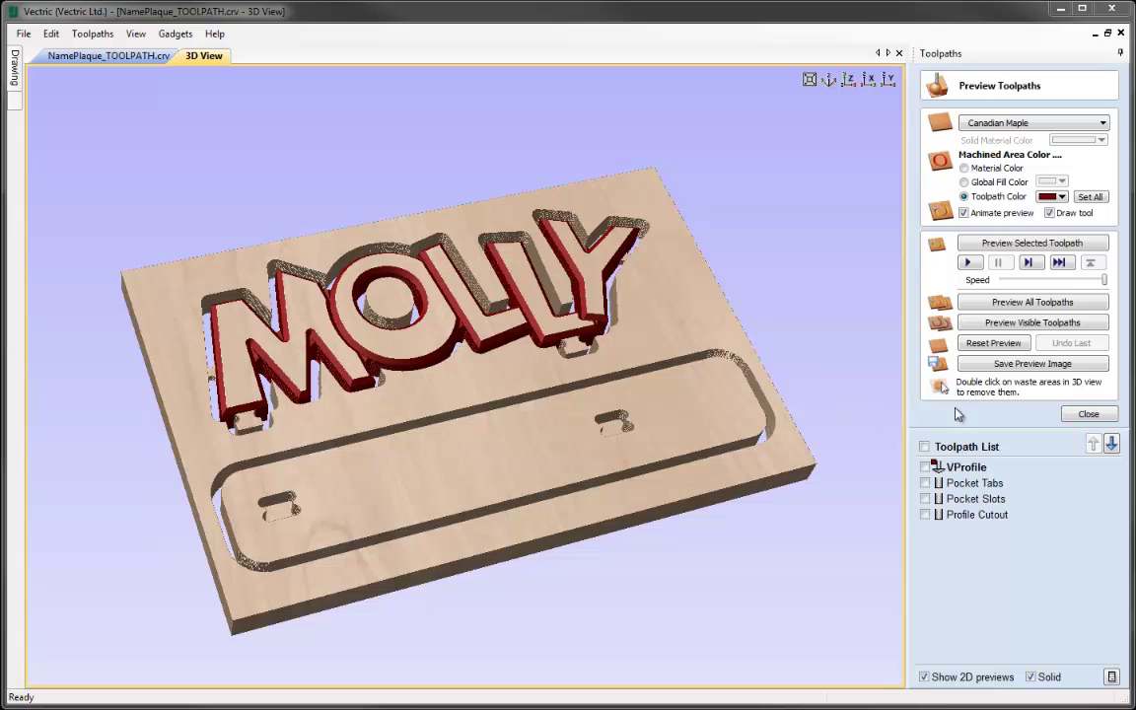
Close the preview and set up saving of the VProfile toolpath alone, with combined output of visible toolpaths turned off
click(1084, 413)
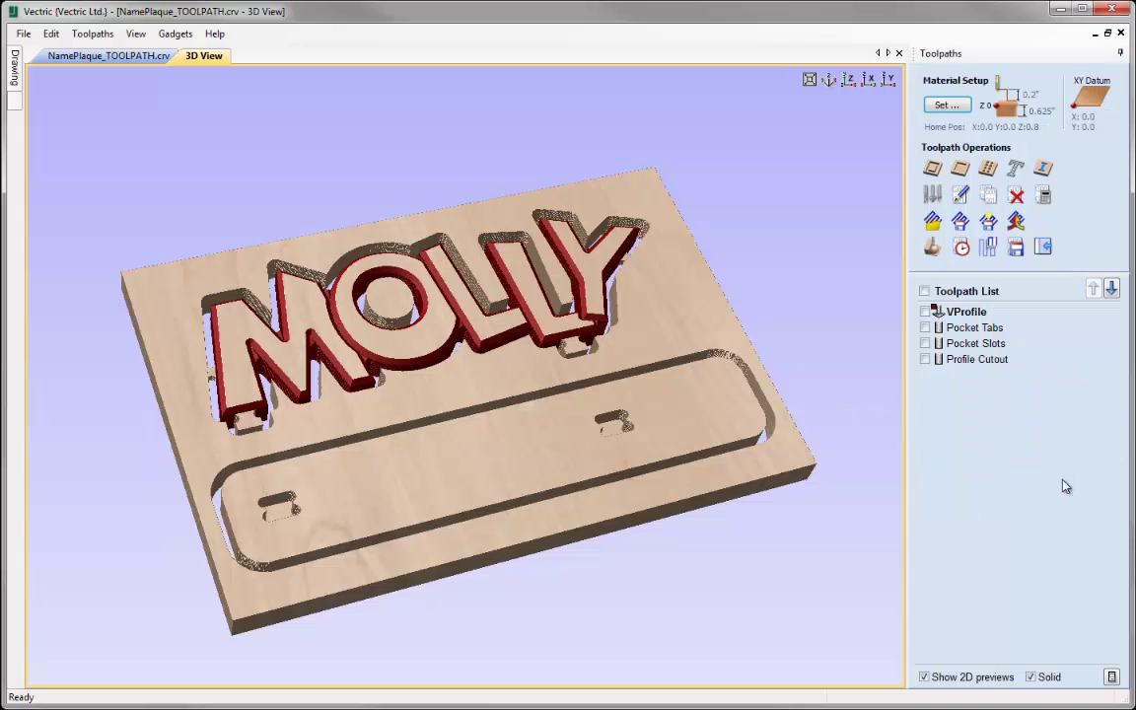
click(1016, 246)
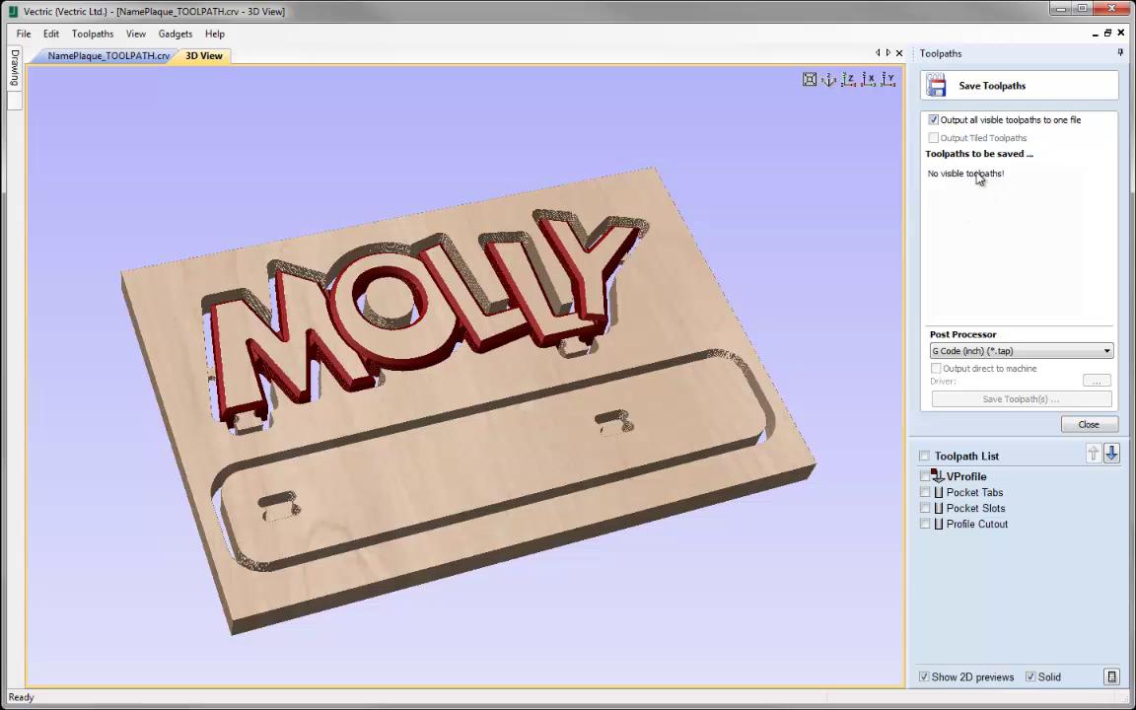
click(933, 120)
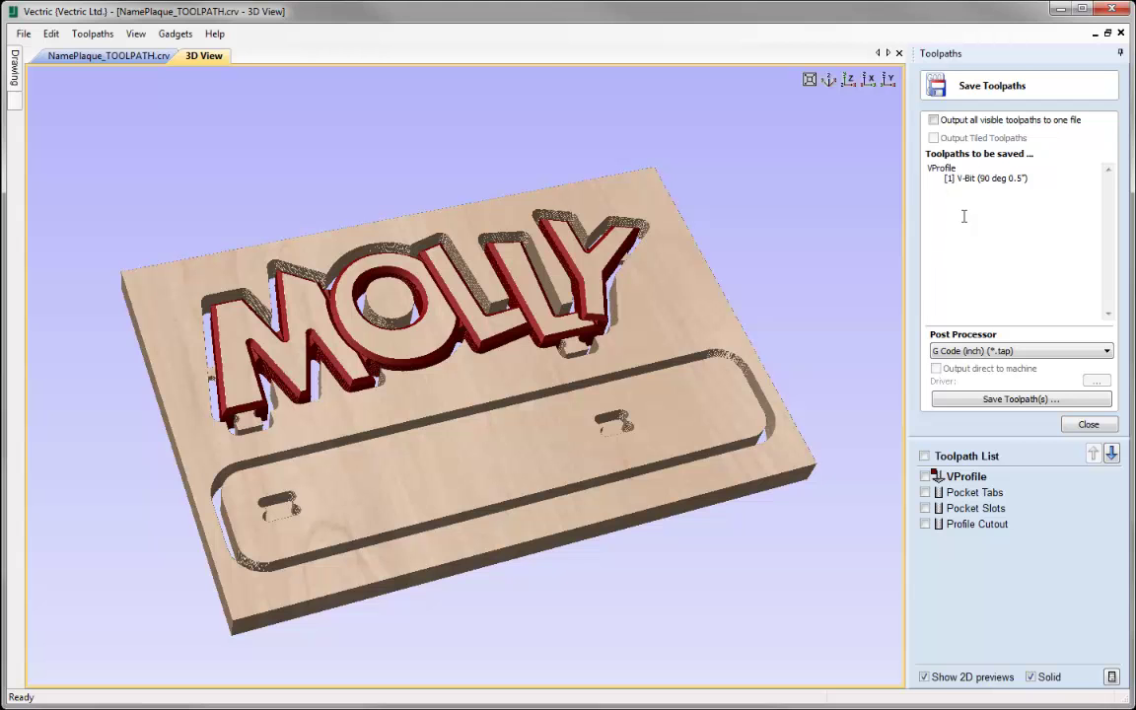
click(948, 479)
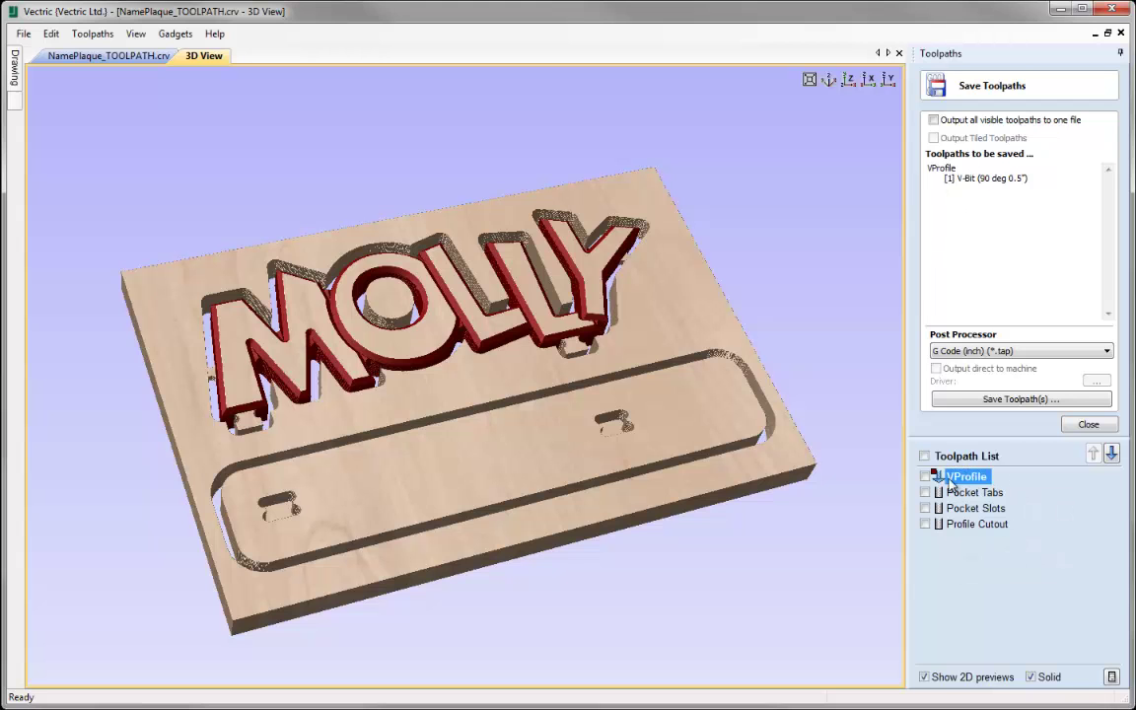
click(1008, 612)
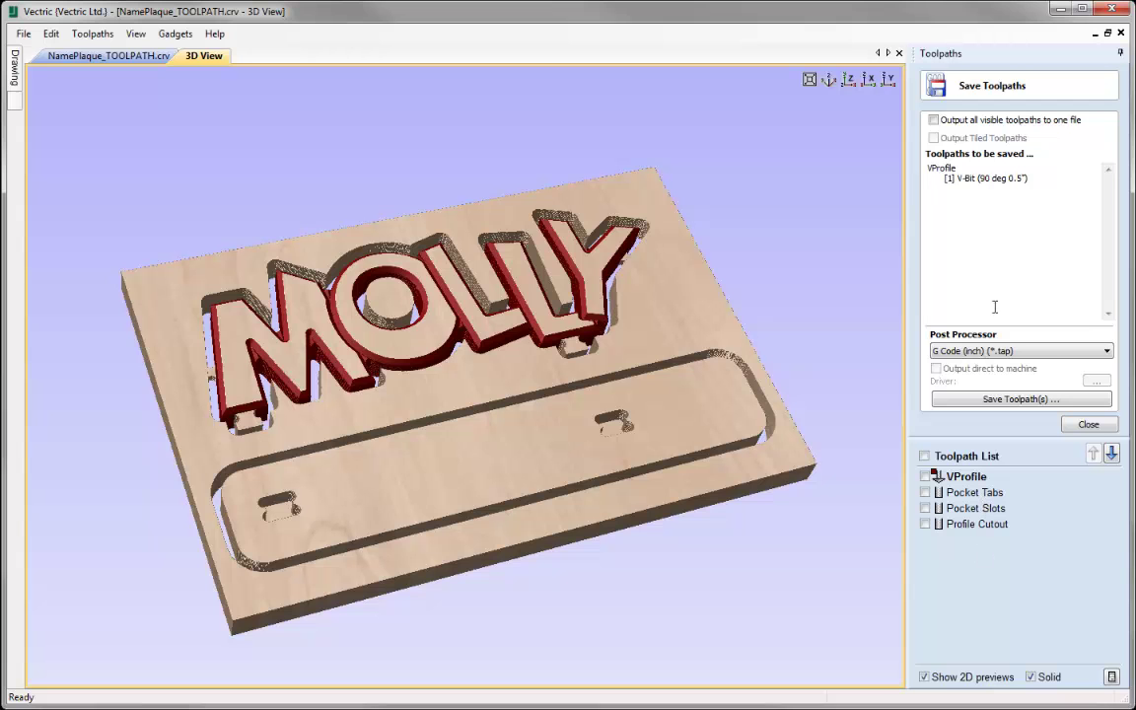
Check the available post processors, keep G Code (inch) (*.tap), and open the save dialog for VProfile.tap, cancelling without saving
click(1048, 353)
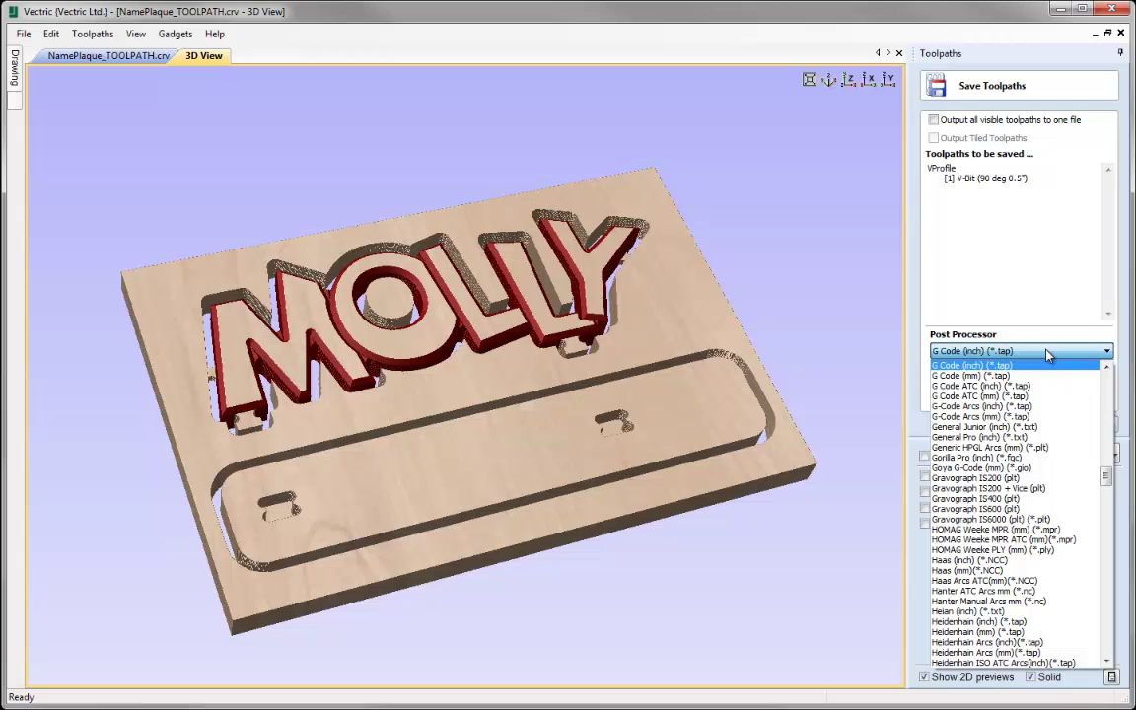
click(1048, 351)
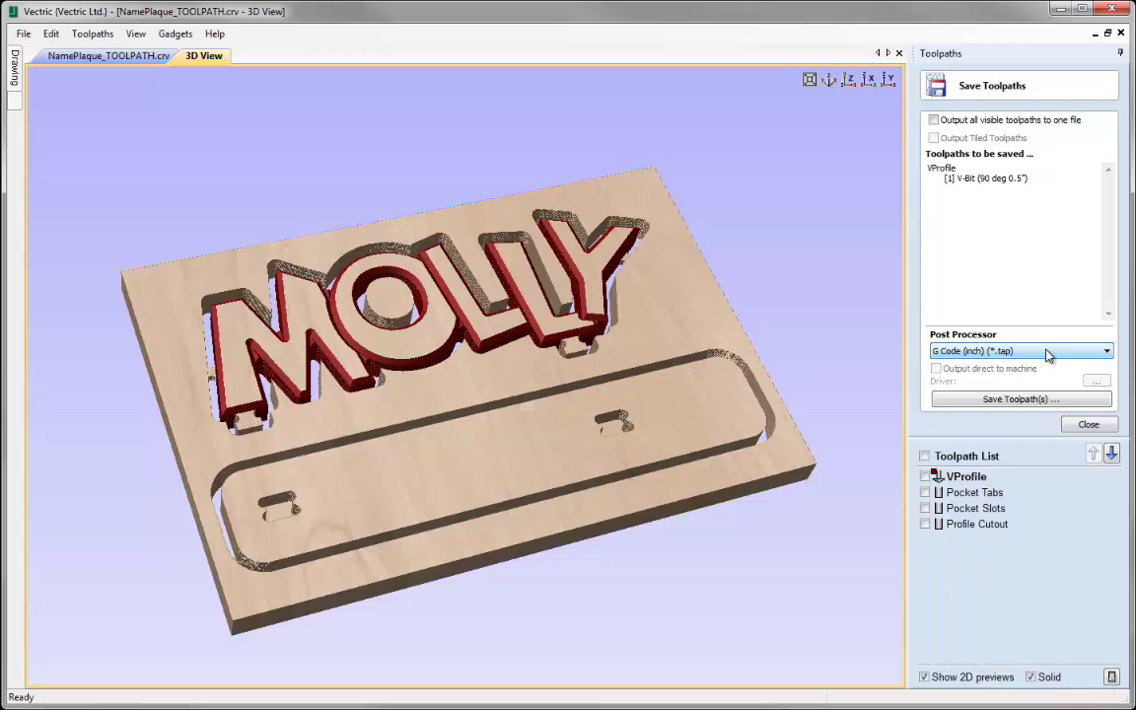
click(1045, 401)
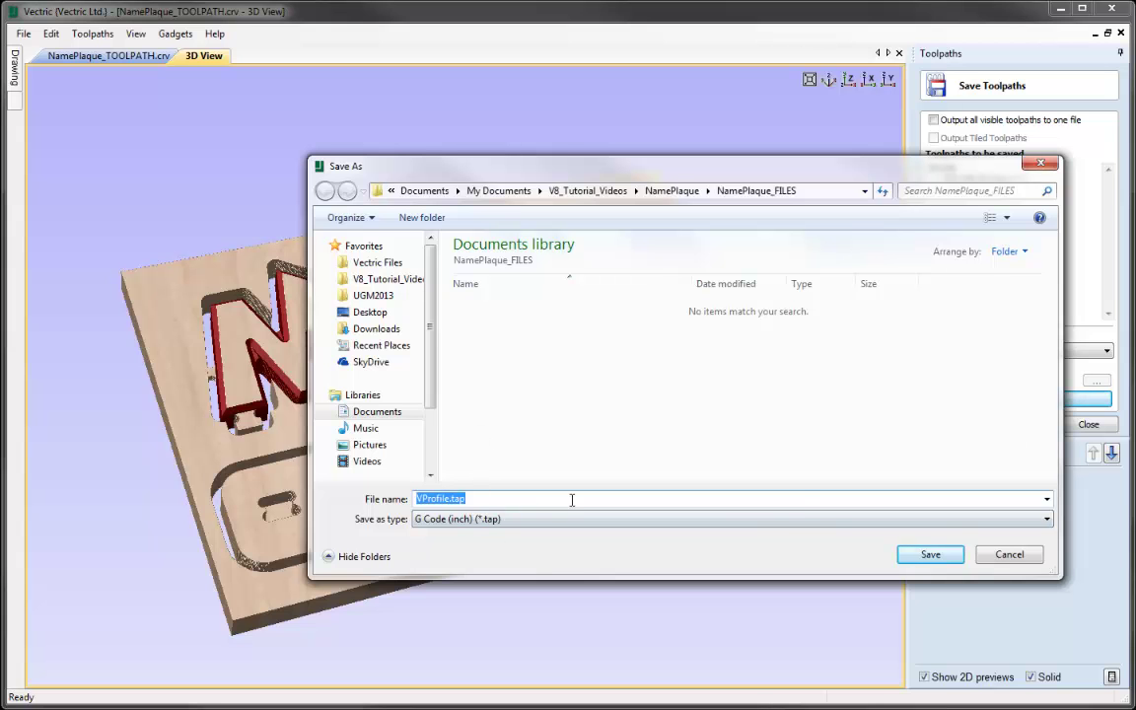
click(990, 558)
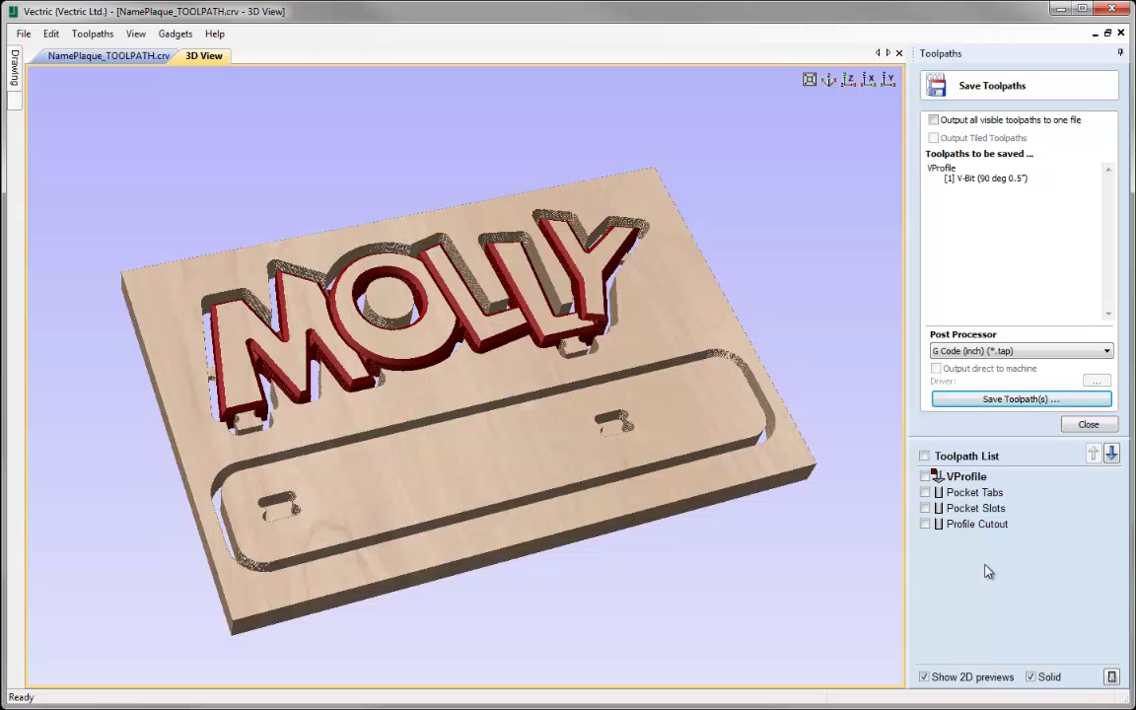
Show Pocket Tabs, Pocket Slots and Profile Cutout, combine them into one output file, and open its save dialog, cancelling without saving
click(924, 492)
click(924, 507)
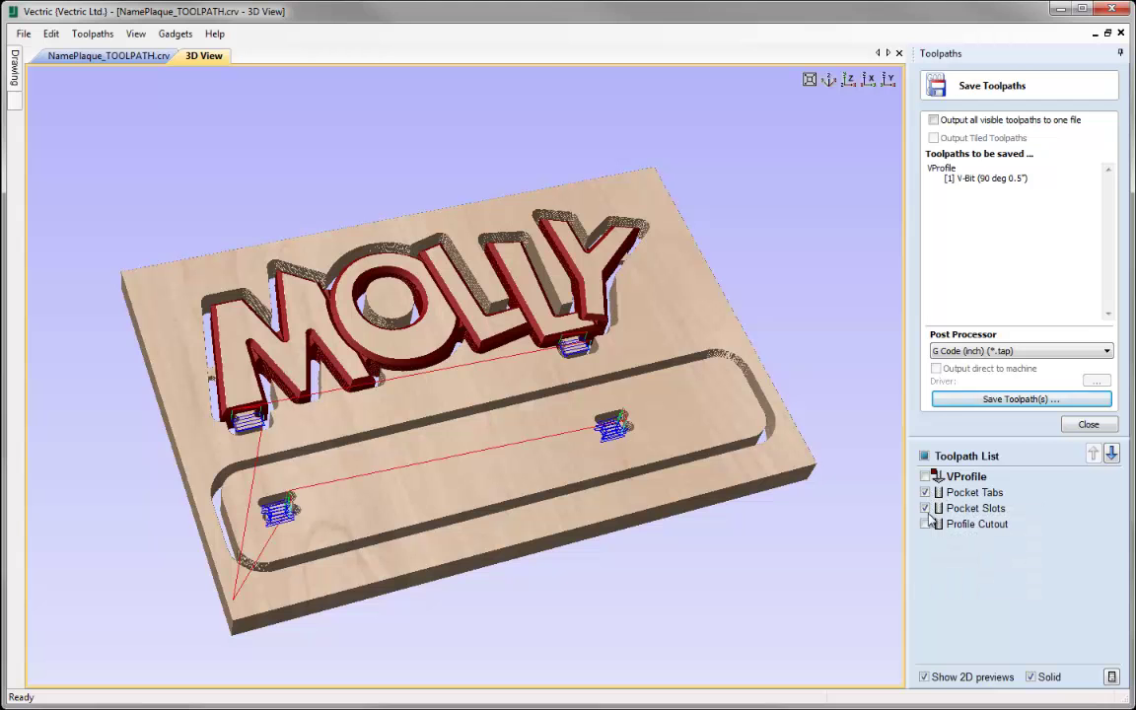
click(925, 524)
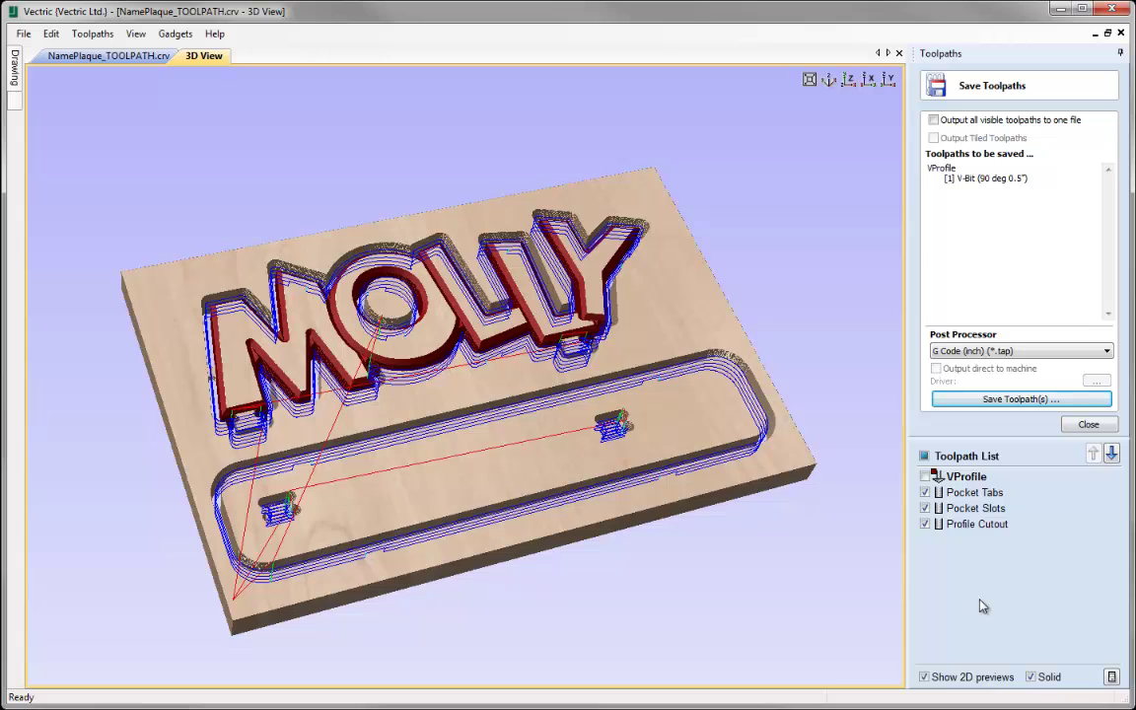
click(933, 121)
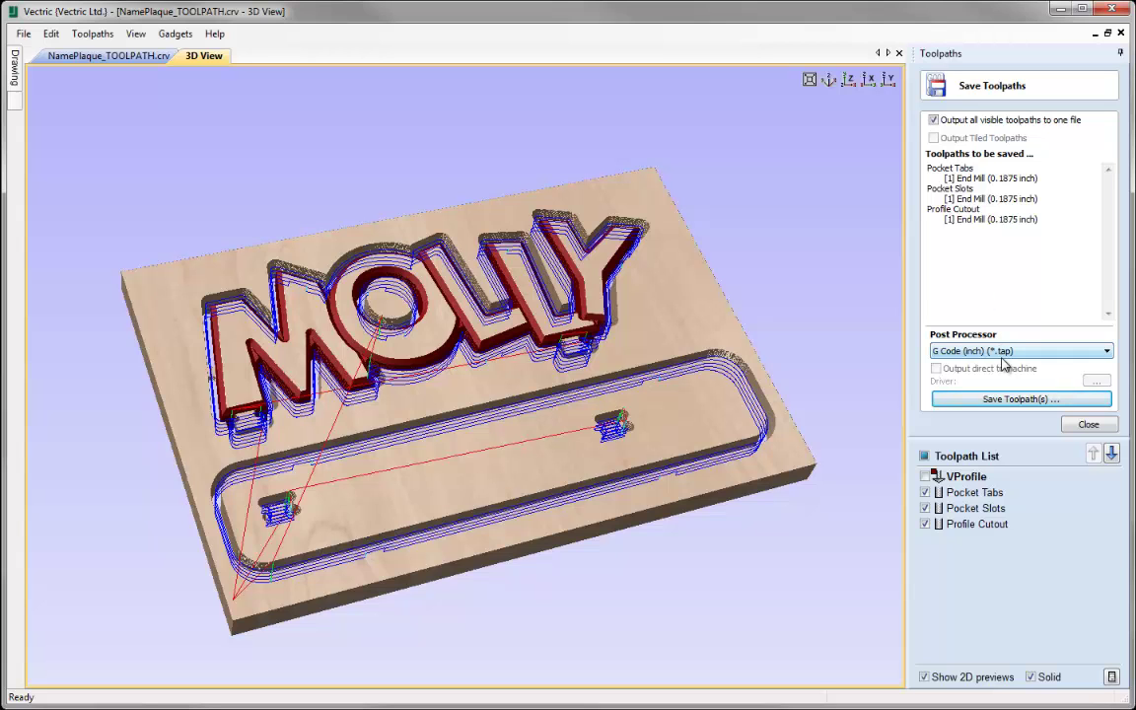
click(1023, 399)
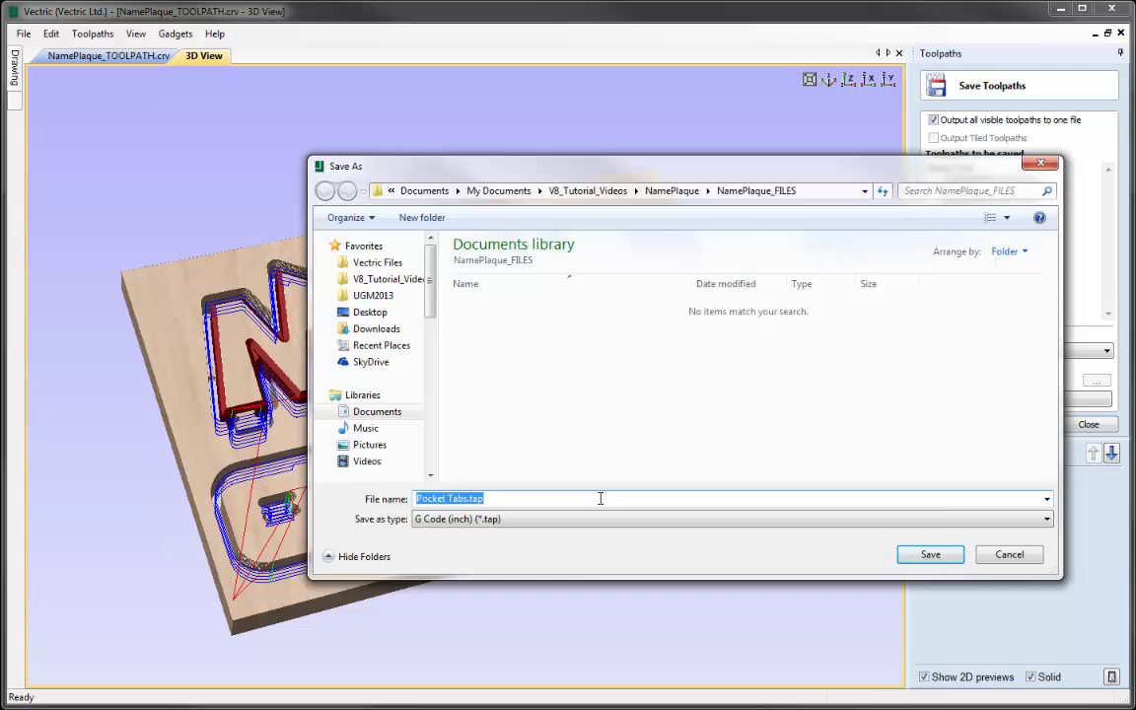
click(994, 557)
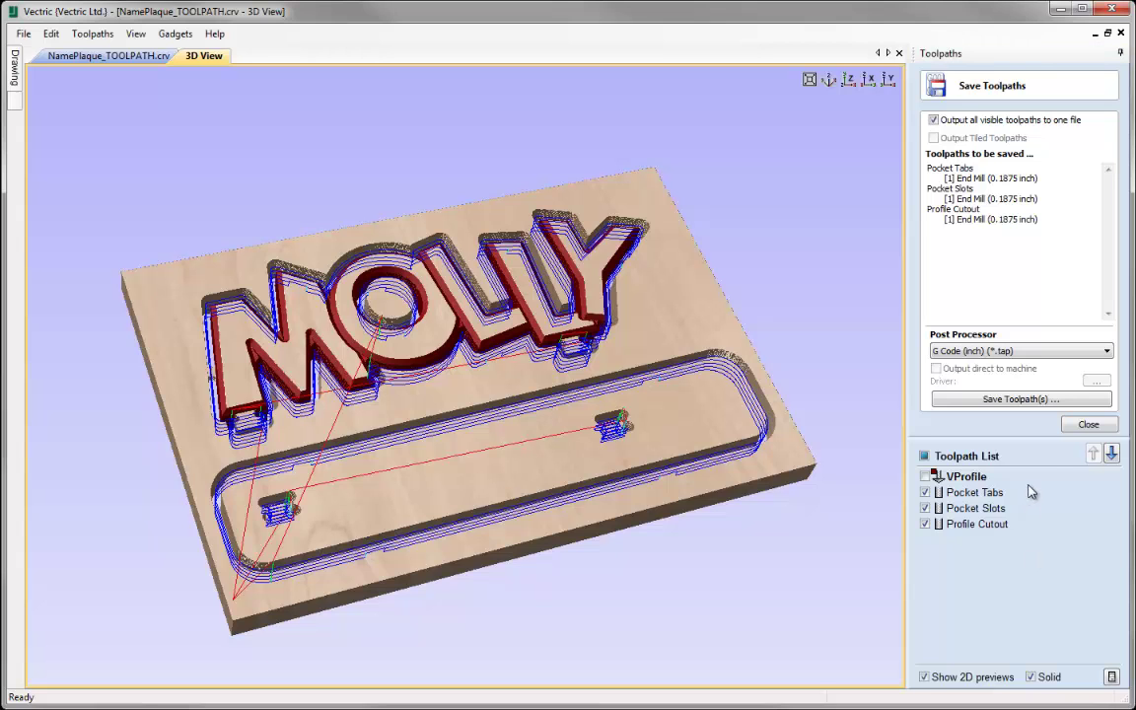
Close toolpath saving and save the project as NamePlaque_TOOLPATH.crv in the NamePlaque_FILES folder
click(1078, 425)
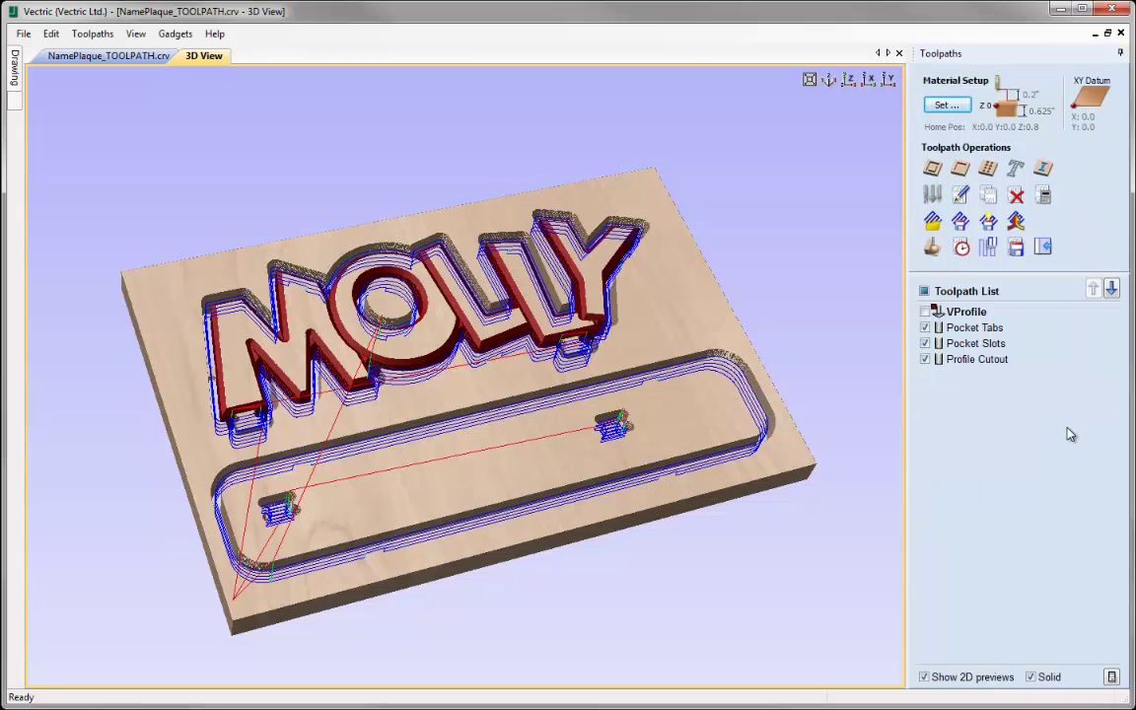
click(25, 35)
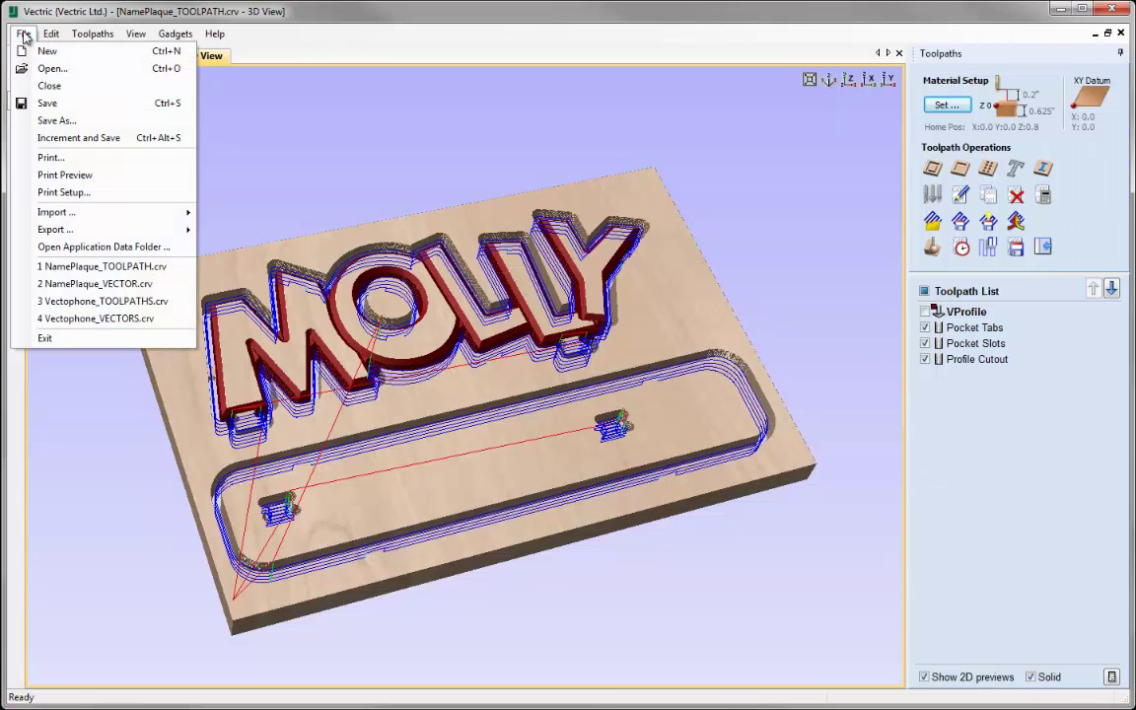
click(47, 105)
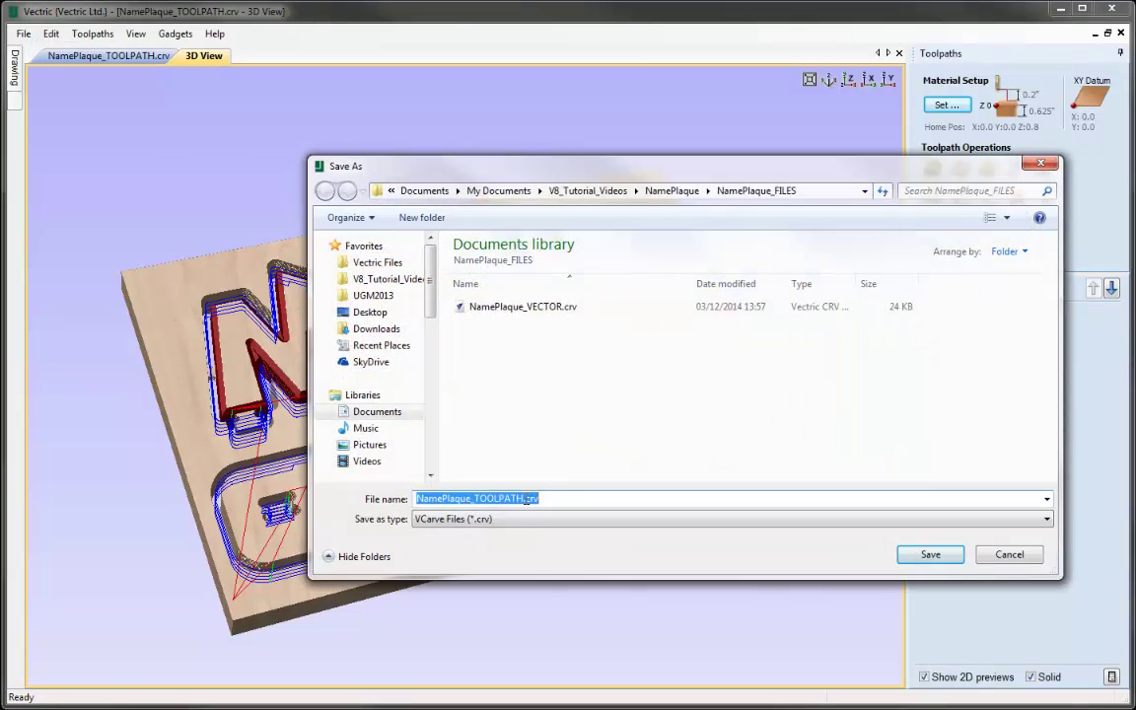
click(561, 498)
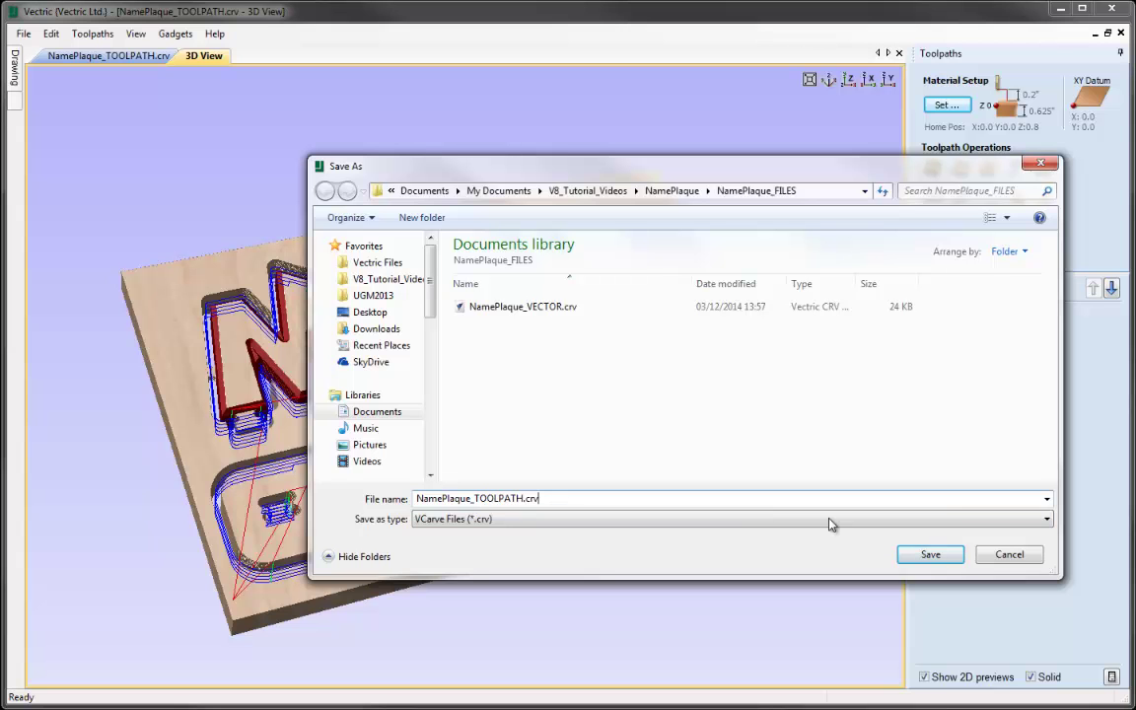
click(932, 555)
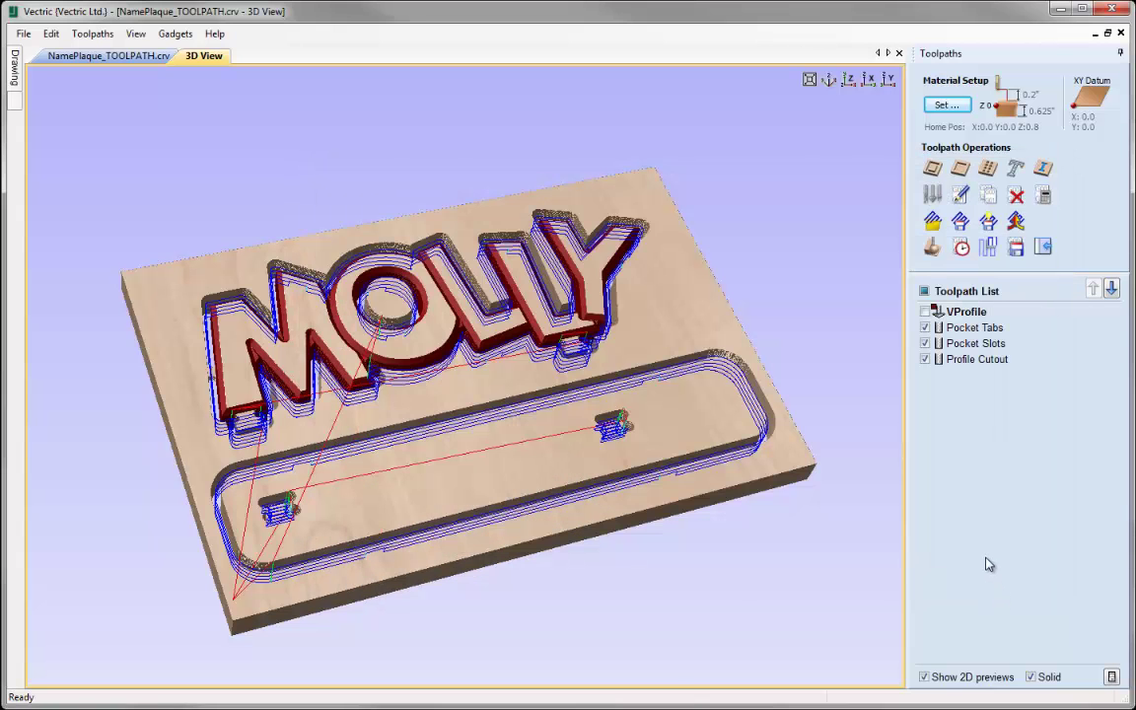